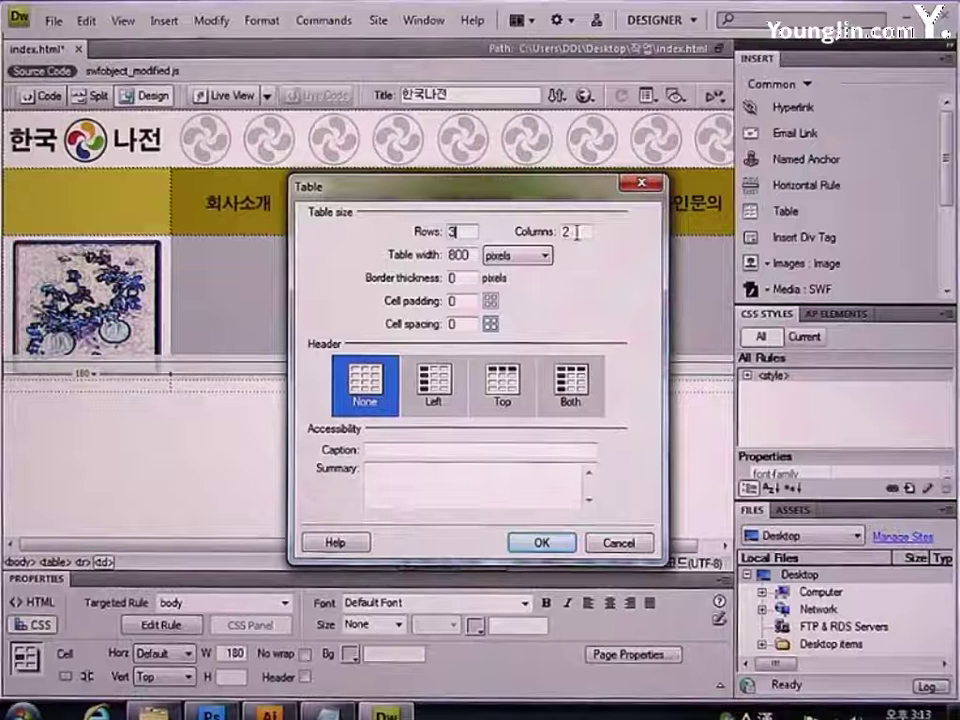
- Insert a table with 3 rows, 1 column and a width of 100 percent in the cell below the flower picture
{"action": "type", "text": "4"}
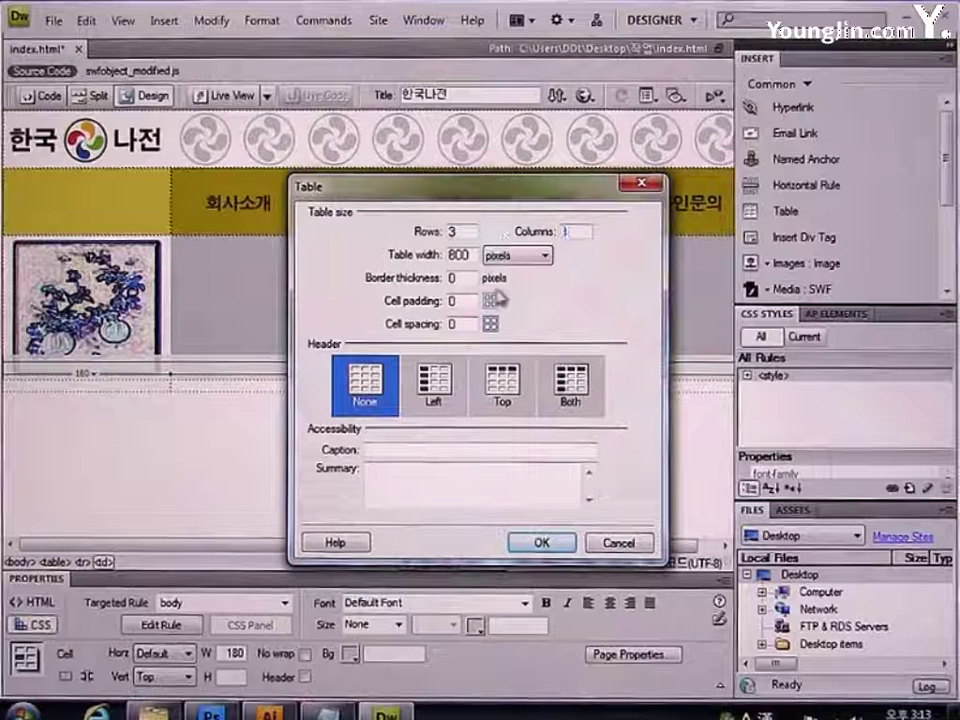
{"action": "key", "text": "Tab"}
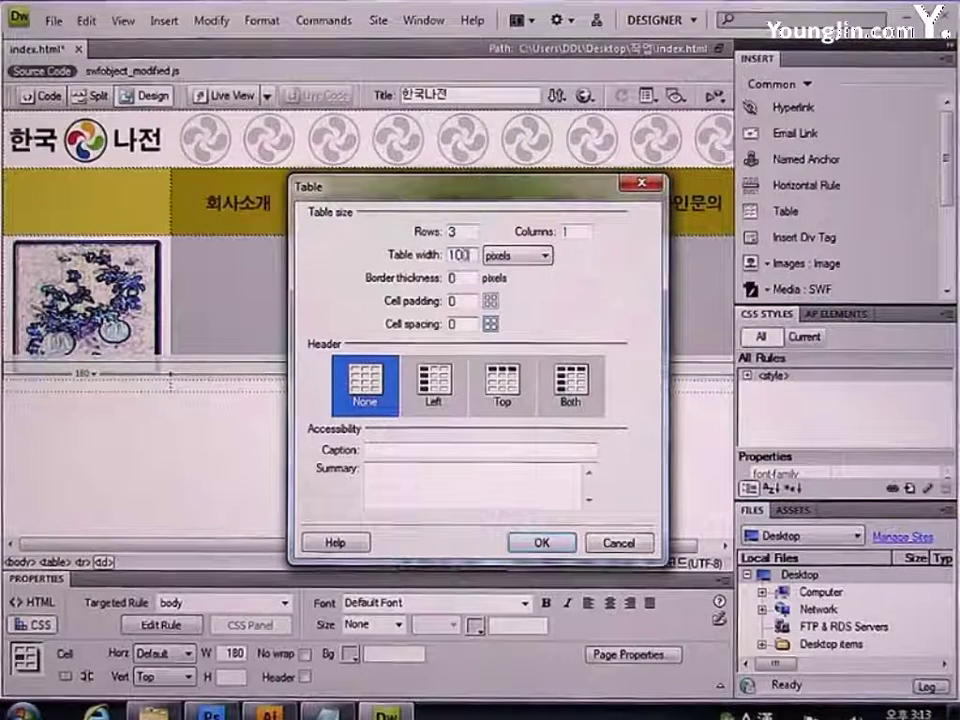
{"action": "left_click", "coordinate": [510, 258]}
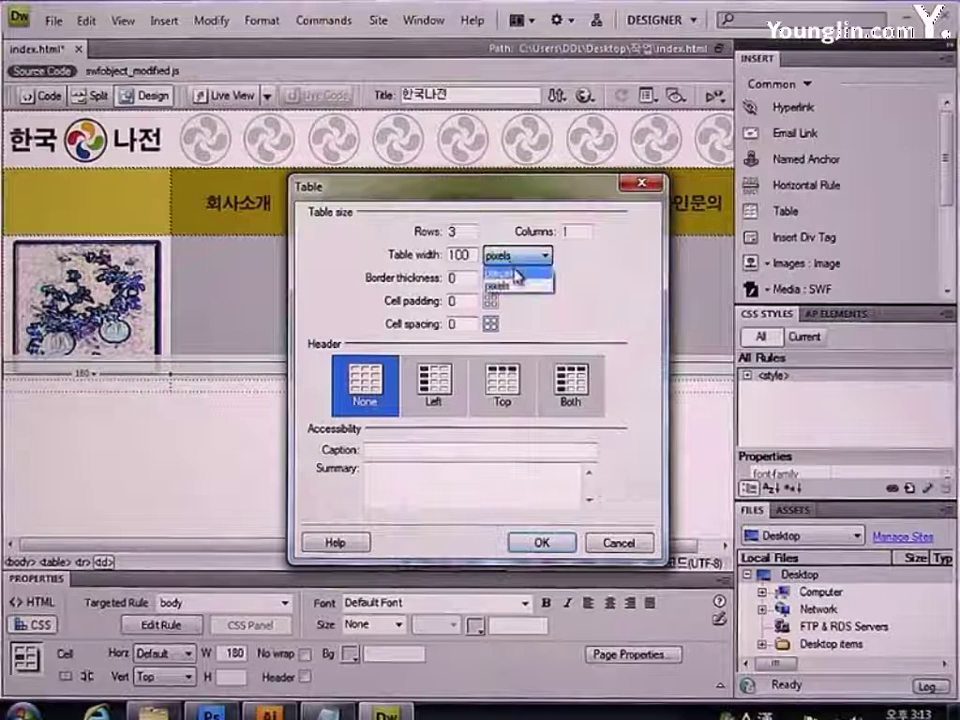
{"action": "left_click", "coordinate": [515, 271]}
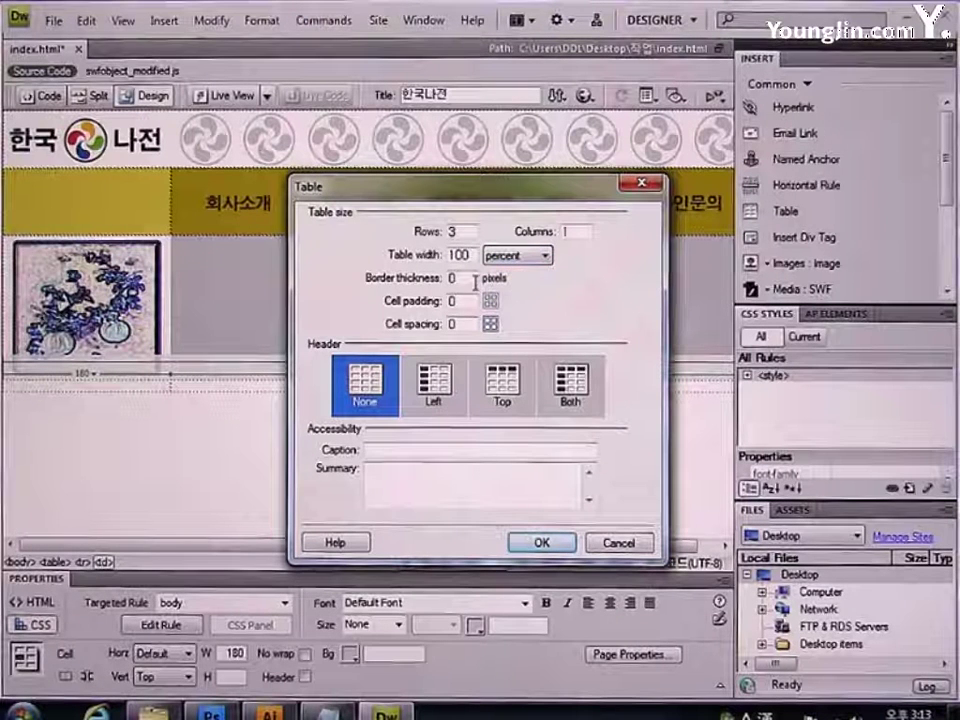
{"action": "left_click", "coordinate": [540, 542]}
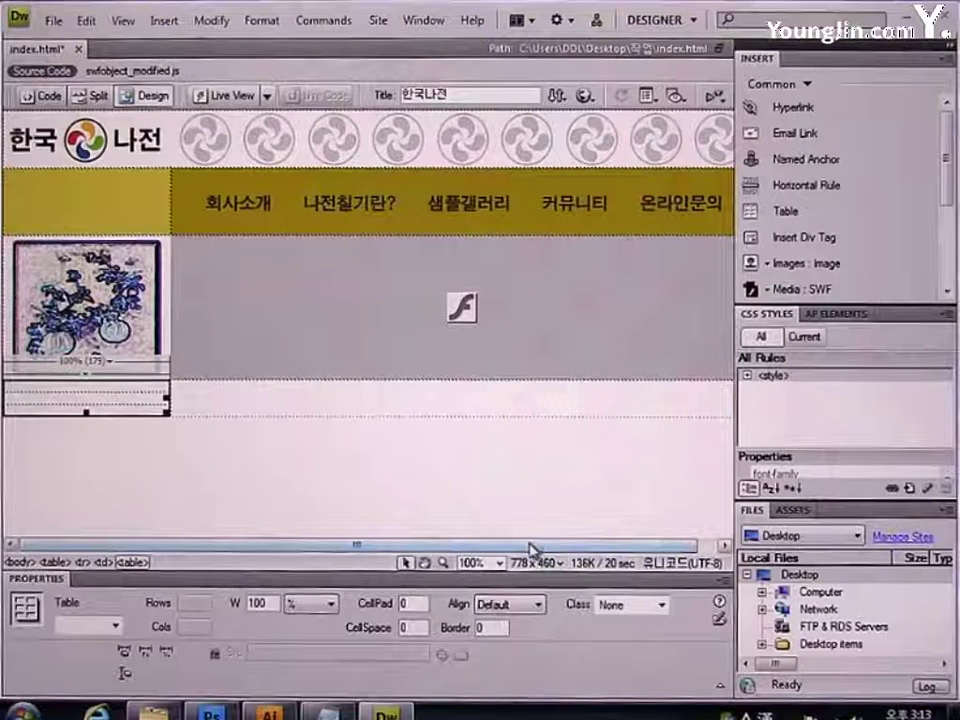
- Set the new table's first cell to a height of 60, with Center horizontal and Middle vertical alignment
{"action": "left_click", "coordinate": [150, 389]}
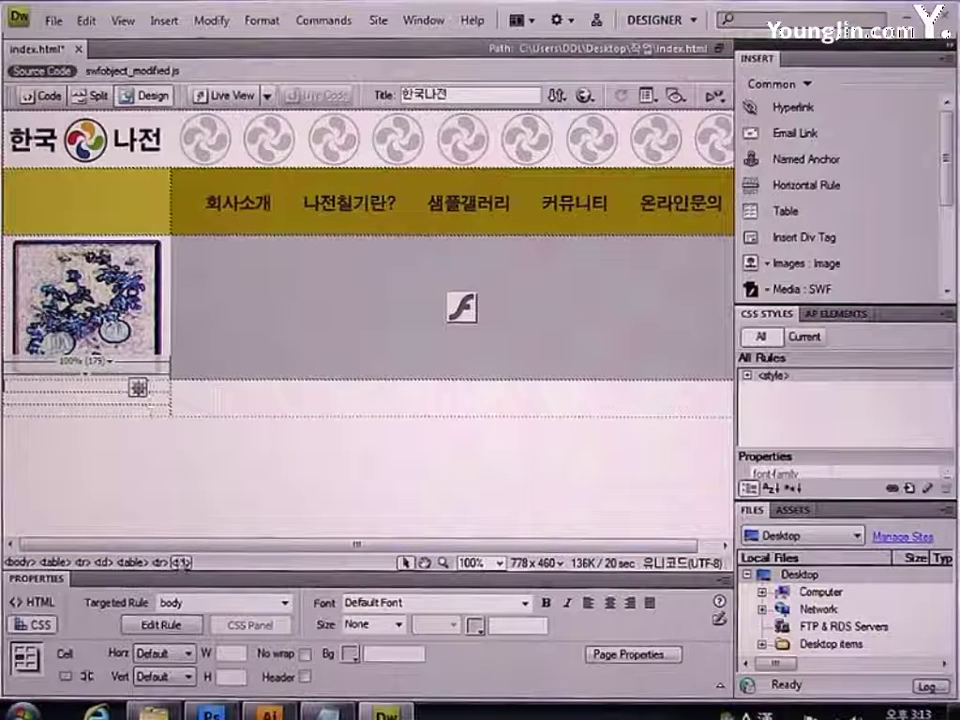
{"action": "left_click", "coordinate": [229, 678]}
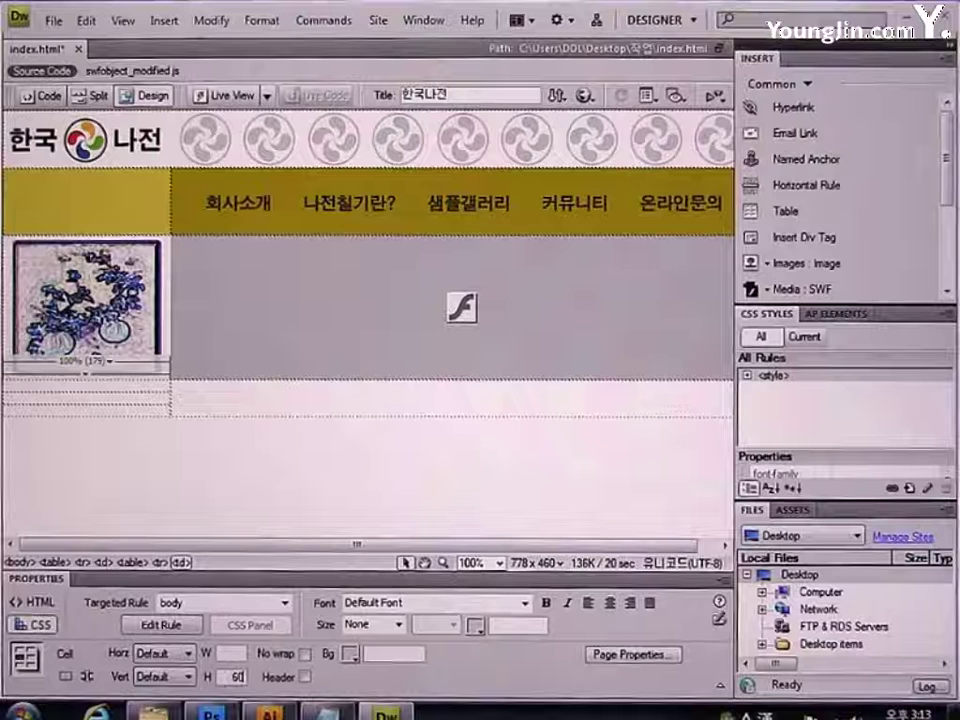
{"action": "left_click", "coordinate": [165, 653]}
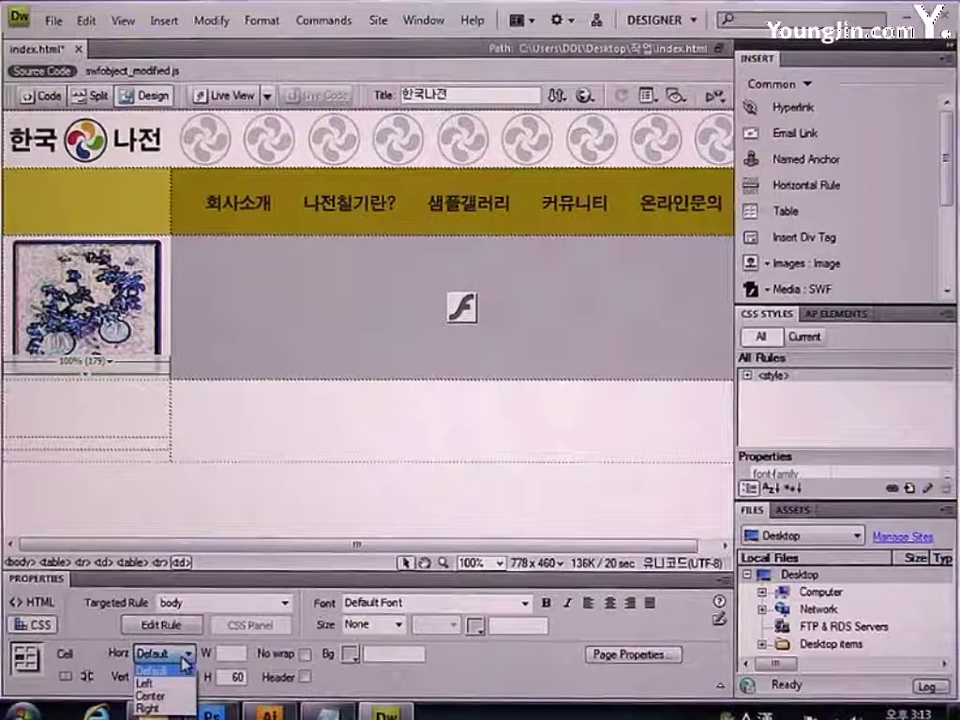
{"action": "left_click", "coordinate": [168, 696]}
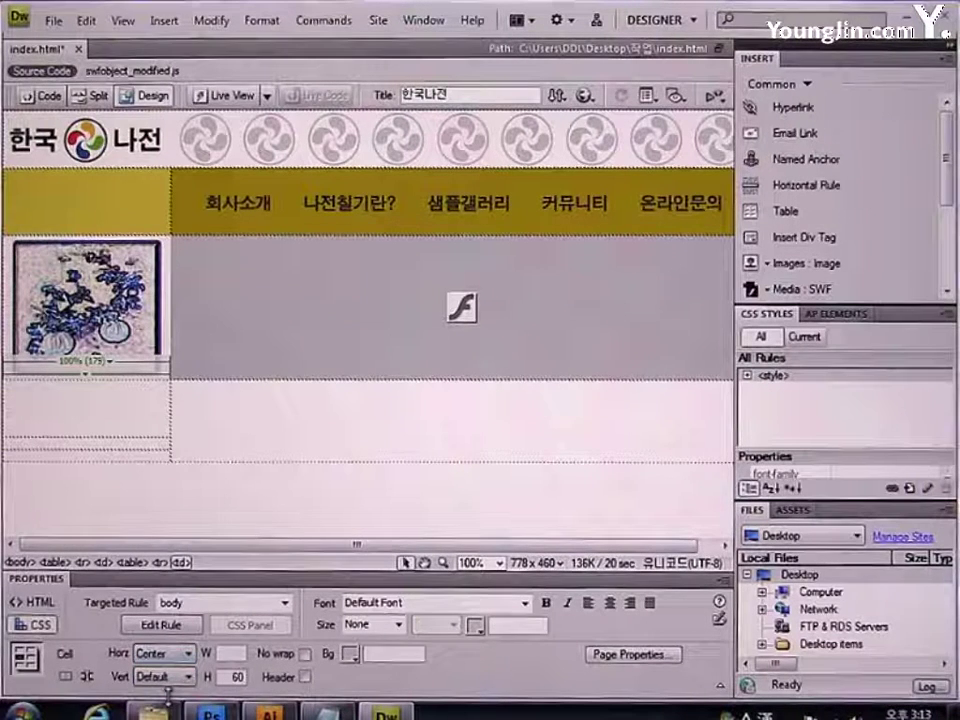
{"action": "left_click", "coordinate": [168, 678]}
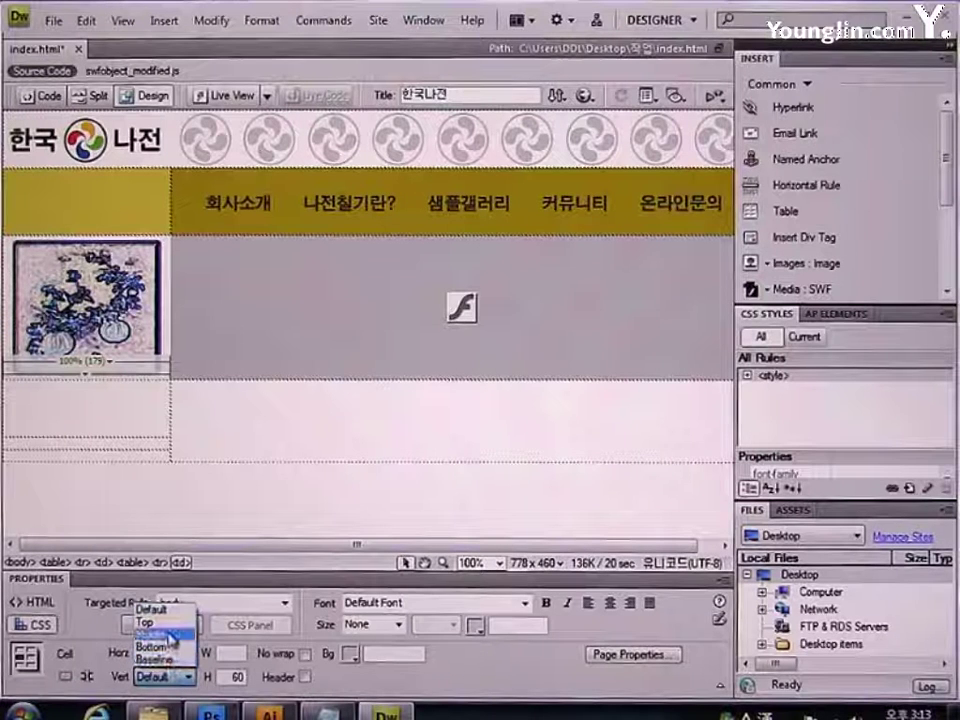
{"action": "left_click", "coordinate": [152, 634]}
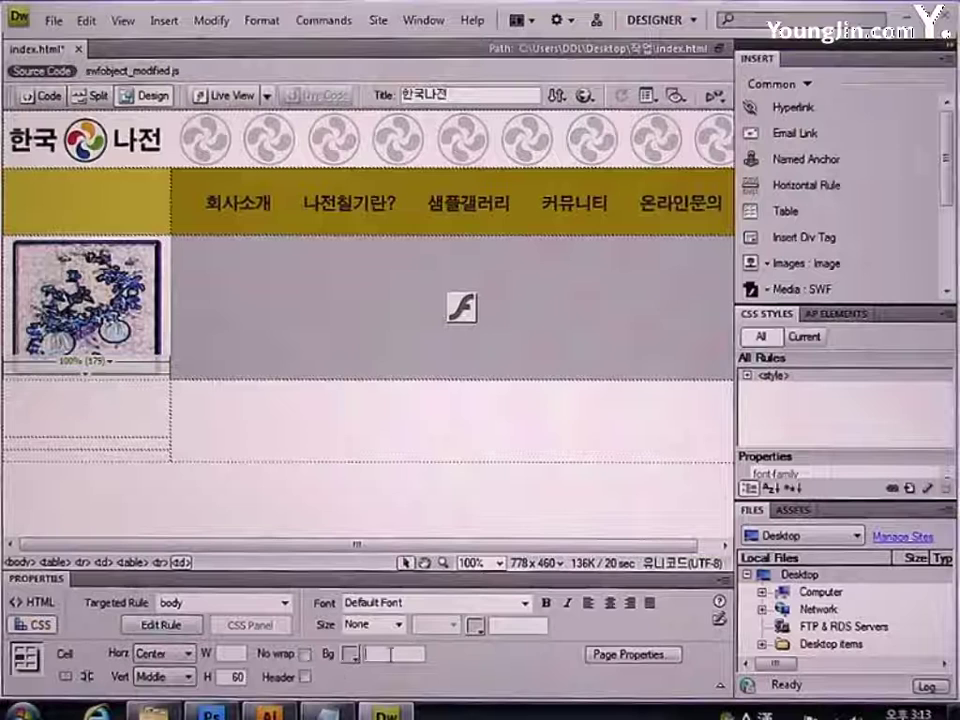
- Give the new table's first cell the background colour #CCCCCC
{"action": "type", "text": "#"}
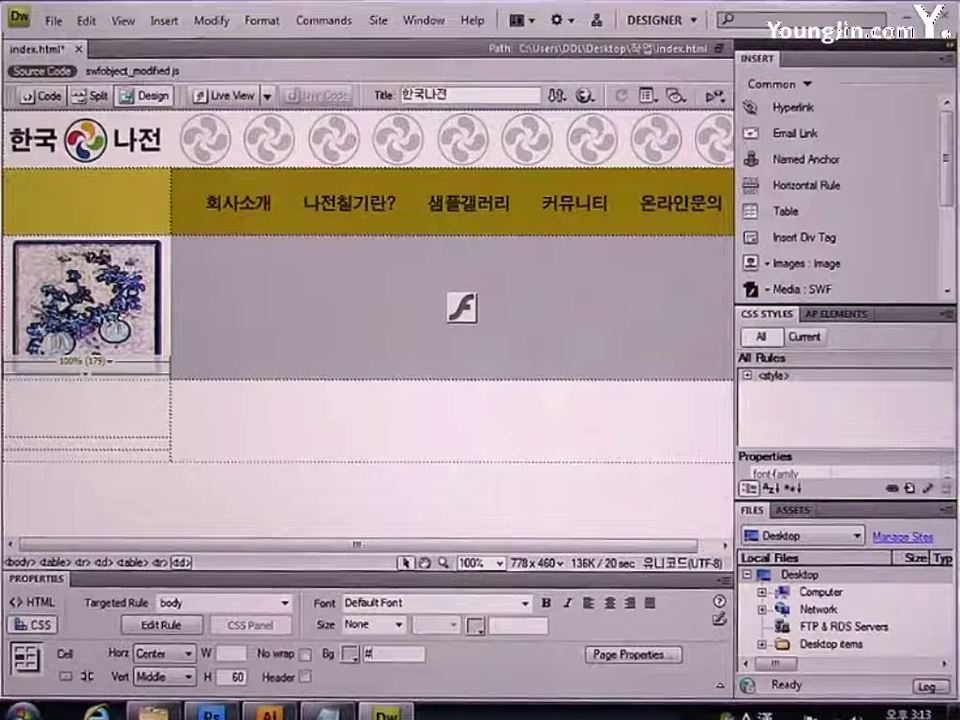
{"action": "type", "text": "CCCCCC"}
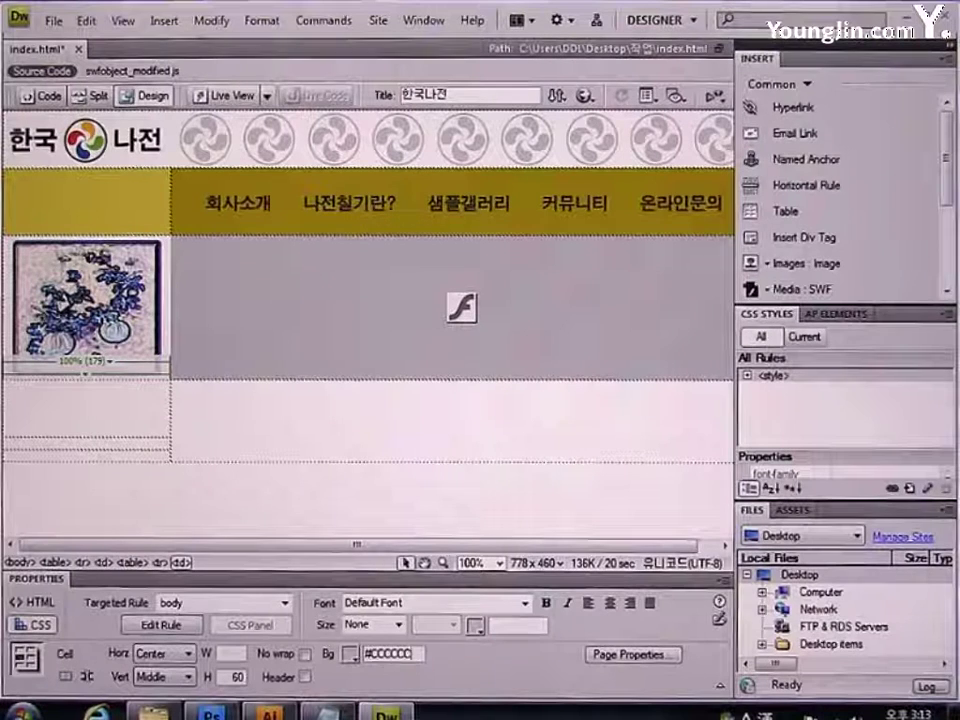
{"action": "key", "text": "Return"}
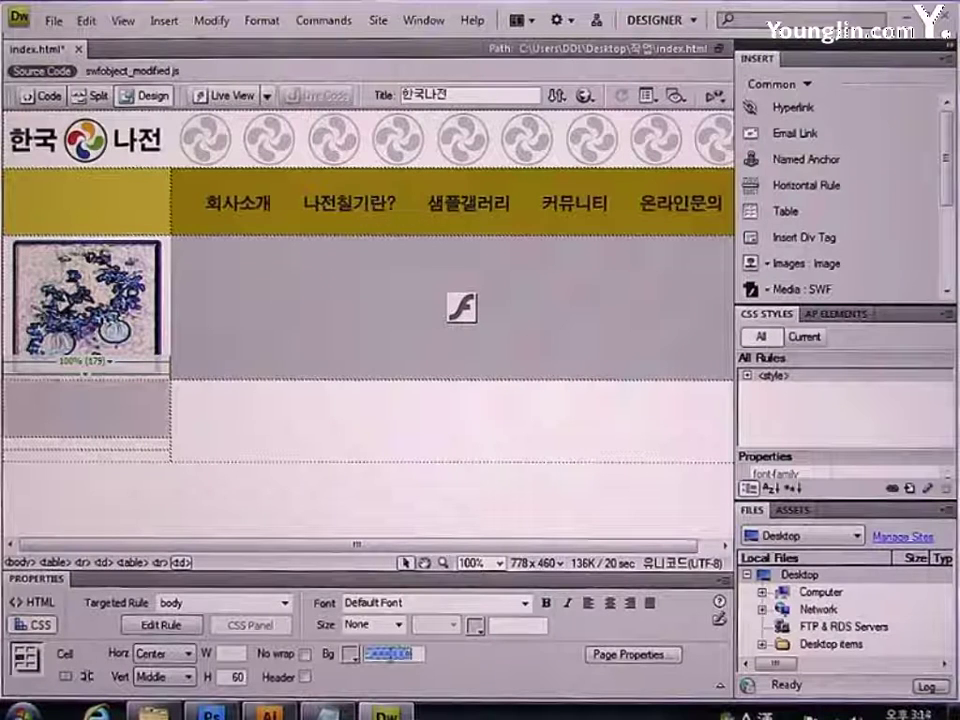
- Enter the heading text "나전칠기란?" in the grey cell
{"action": "left_click", "coordinate": [113, 419]}
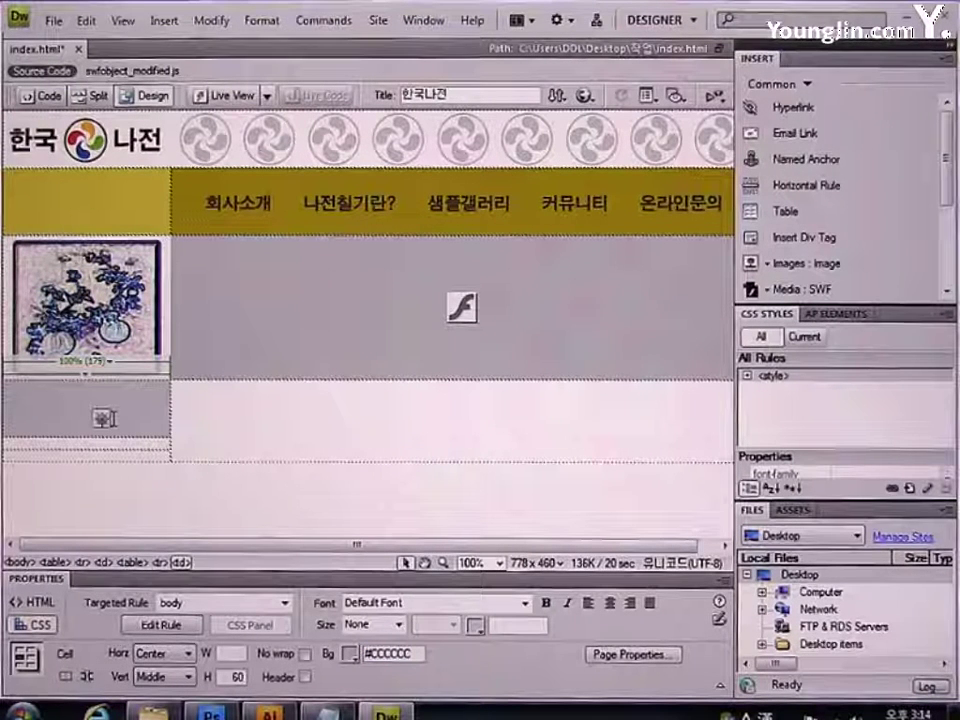
{"action": "type", "text": "나전칠"}
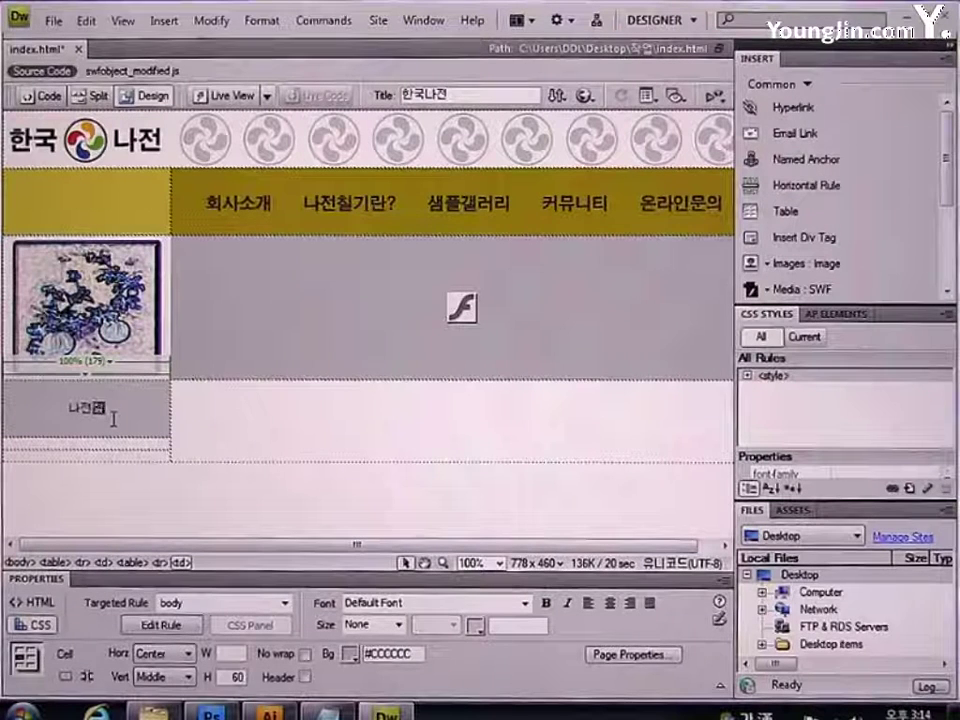
{"action": "type", "text": "기란?"}
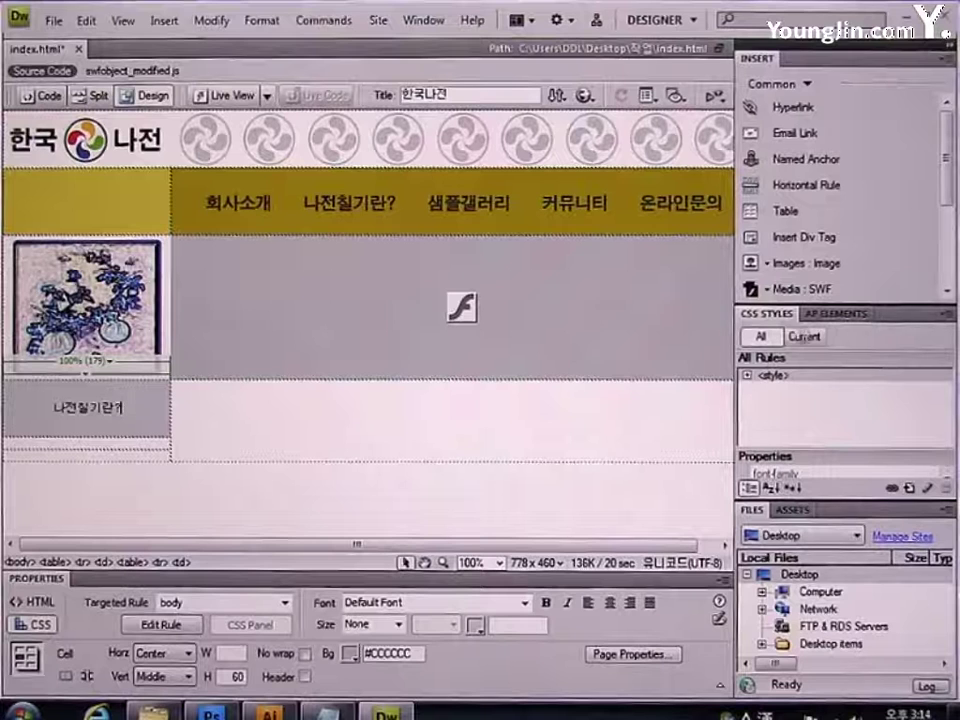
- Start a new CSS rule with a Class selector named .style1
{"action": "left_click", "coordinate": [909, 490]}
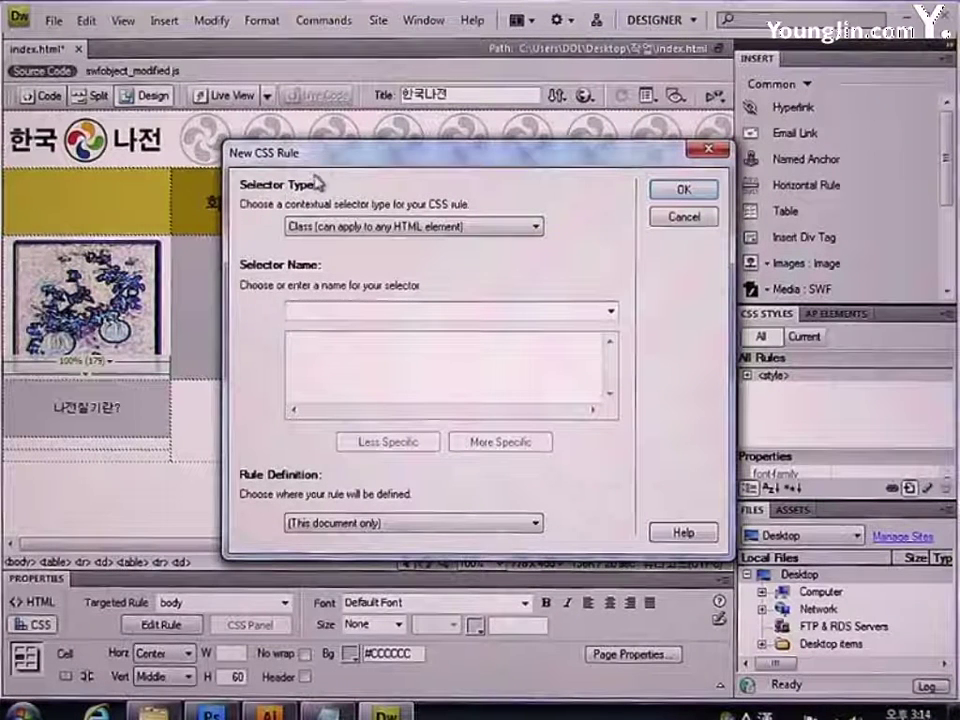
{"action": "left_click", "coordinate": [356, 226]}
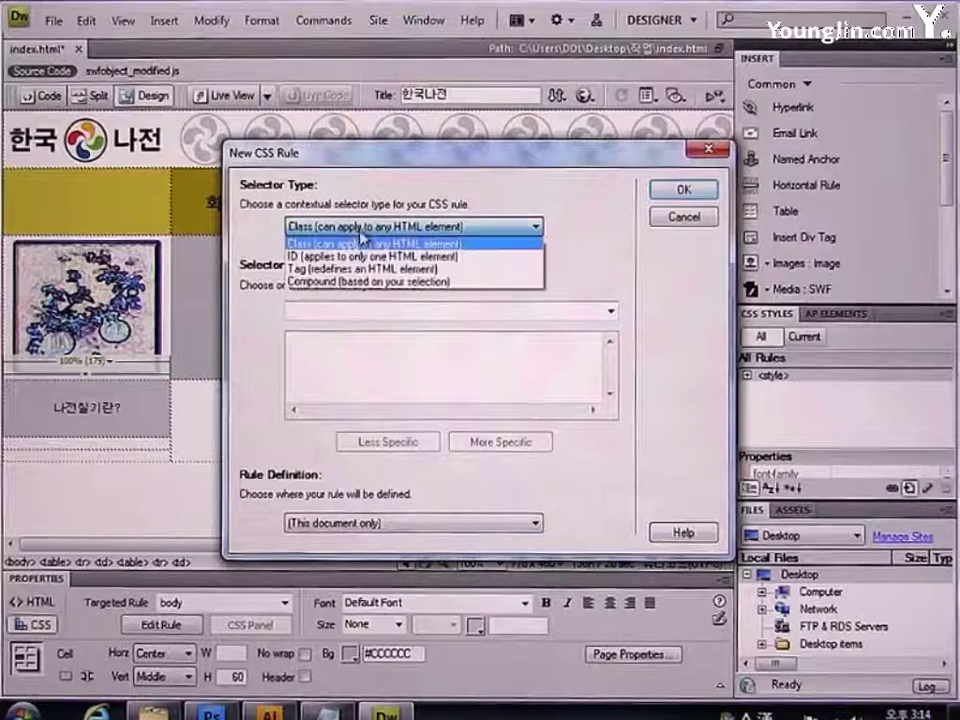
{"action": "left_click", "coordinate": [358, 242]}
{"action": "left_click", "coordinate": [342, 310]}
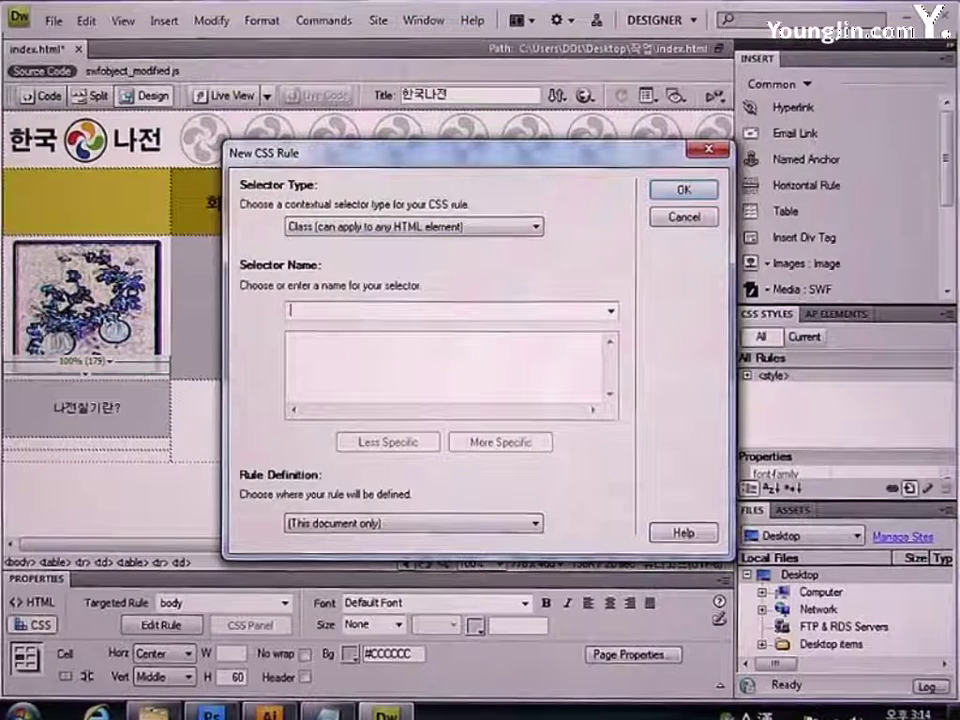
{"action": "type", "text": "i"}
{"action": "type", "text": "ty"}
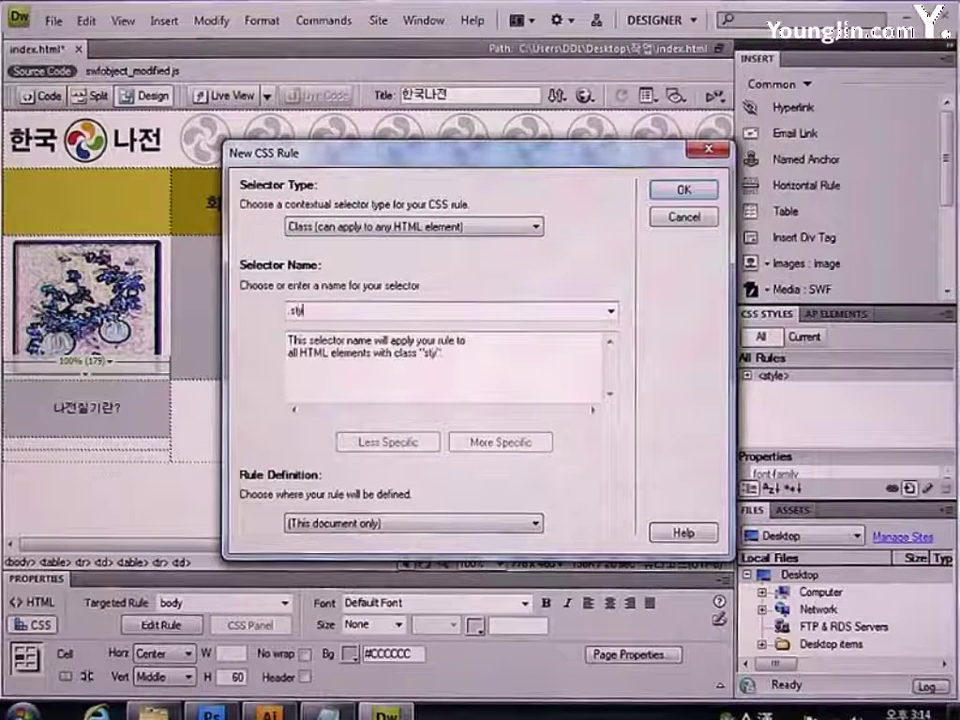
{"action": "type", "text": "le1"}
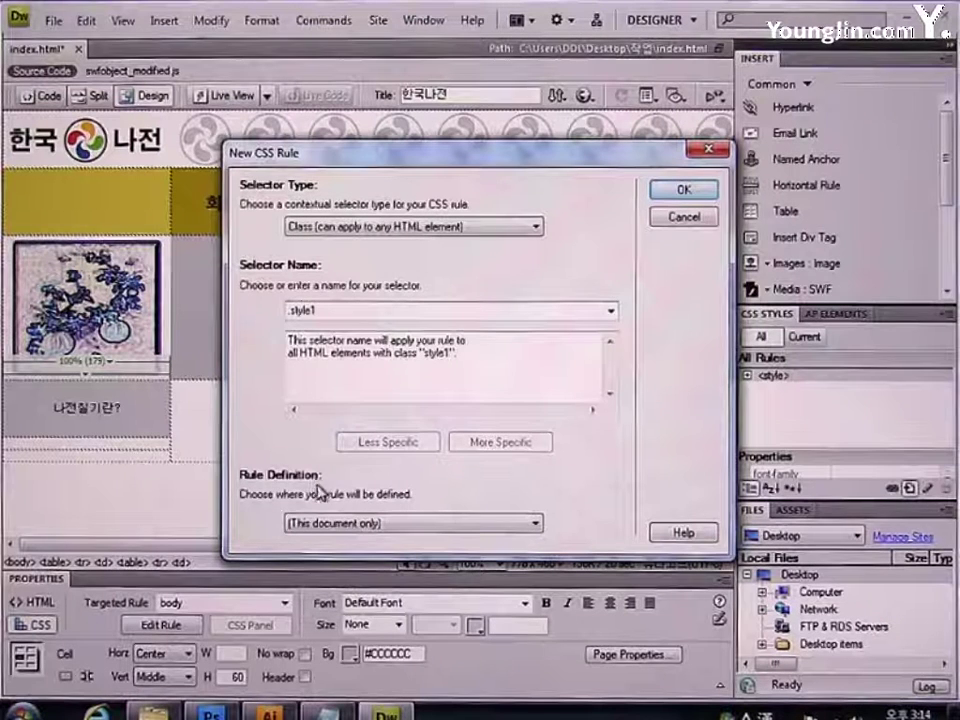
- Define the .style1 rule in a new style sheet file and save it as style in the 작업 folder
{"action": "left_click", "coordinate": [431, 526]}
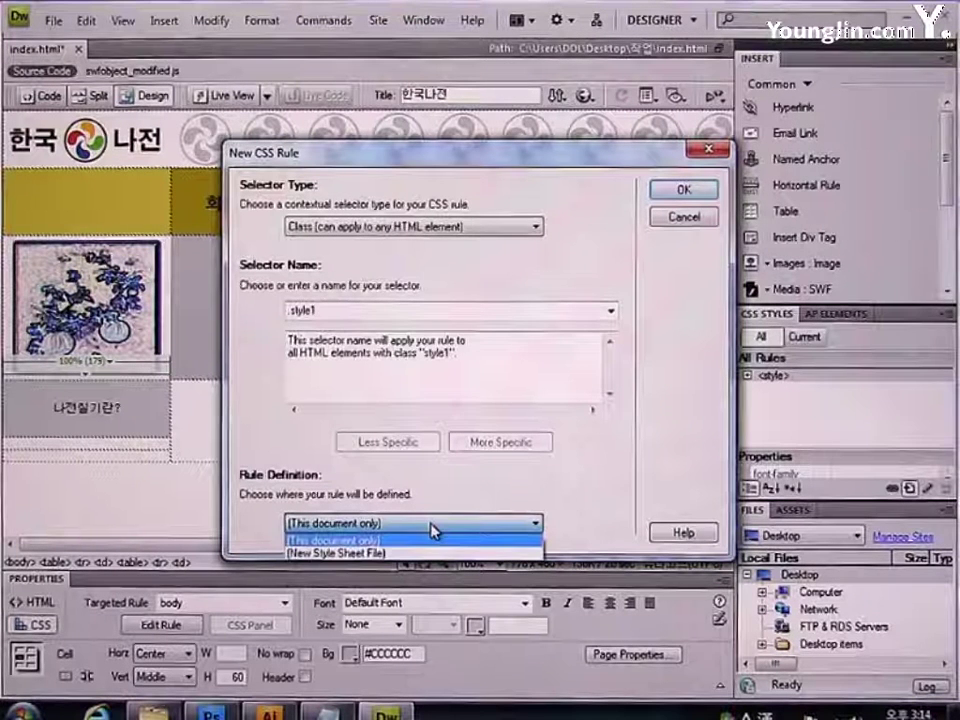
{"action": "left_click", "coordinate": [375, 554]}
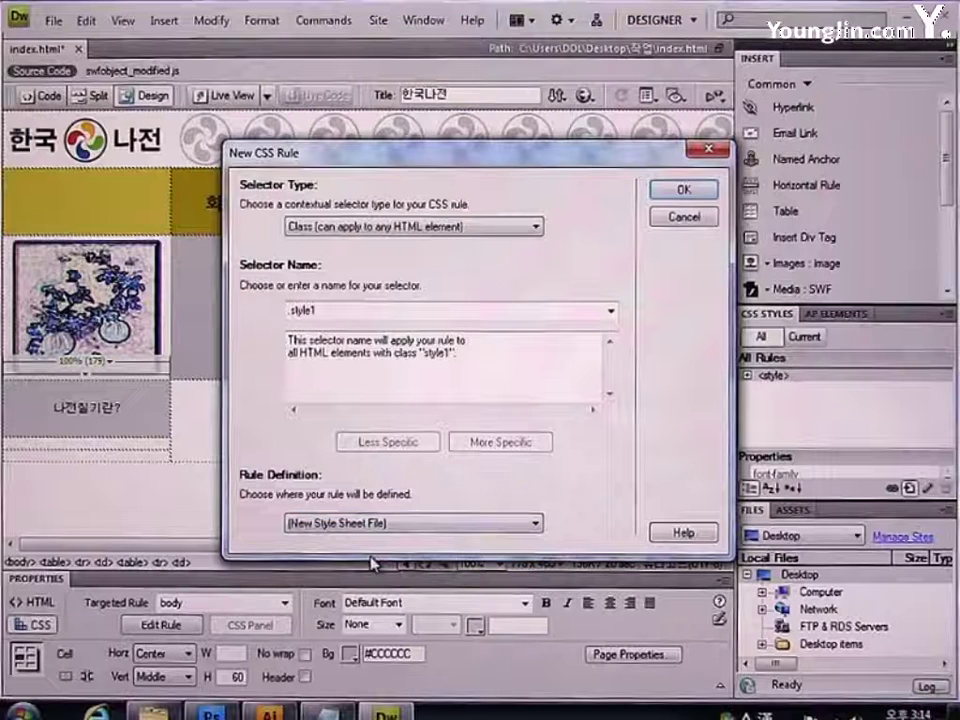
{"action": "left_click", "coordinate": [697, 193]}
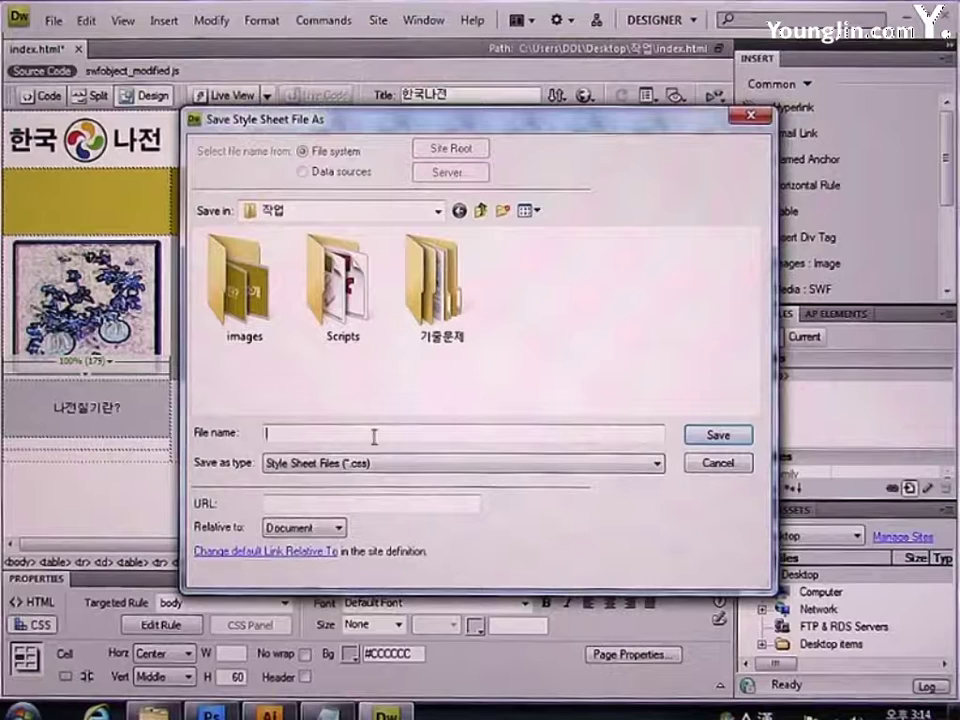
{"action": "type", "text": "style"}
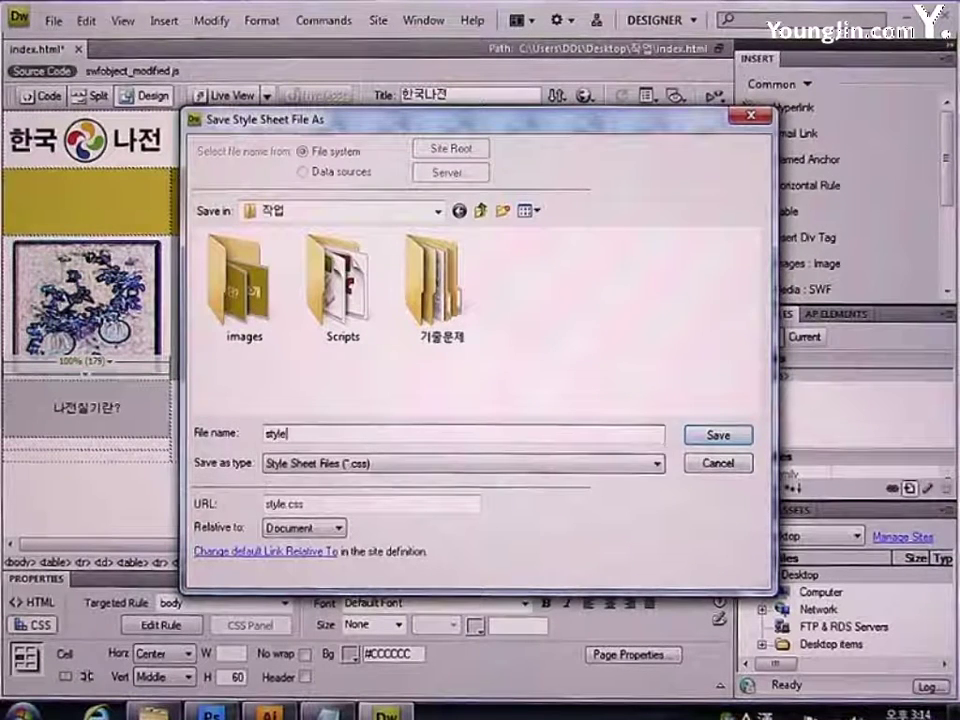
{"action": "key", "text": "Return"}
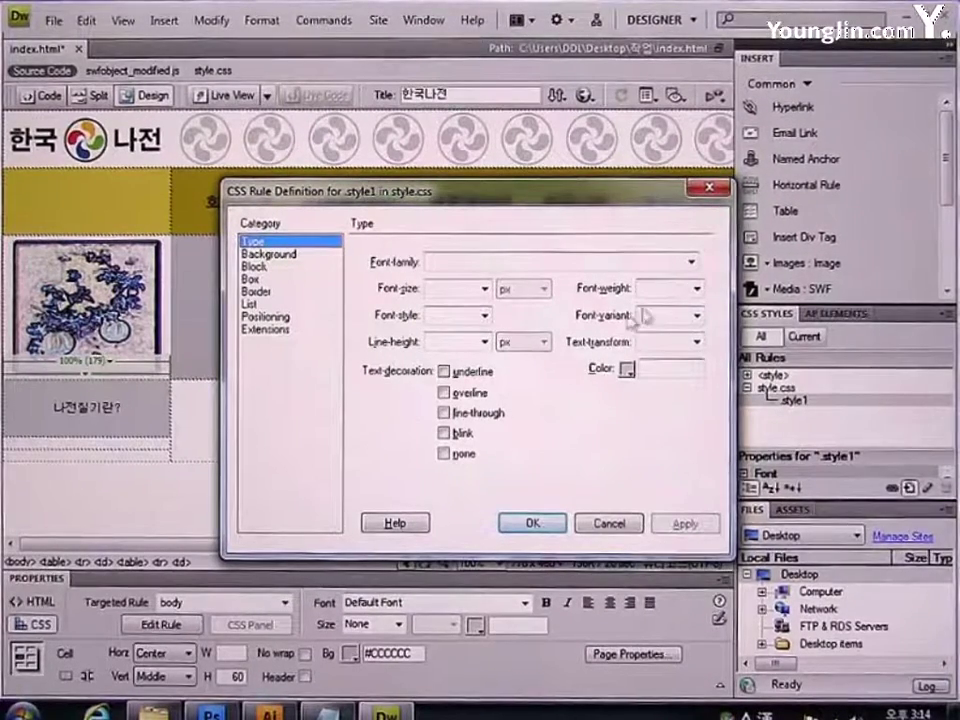
- Set the .style1 rule's font family to 굴림 and its font size to 14 pt
{"action": "left_click", "coordinate": [697, 266]}
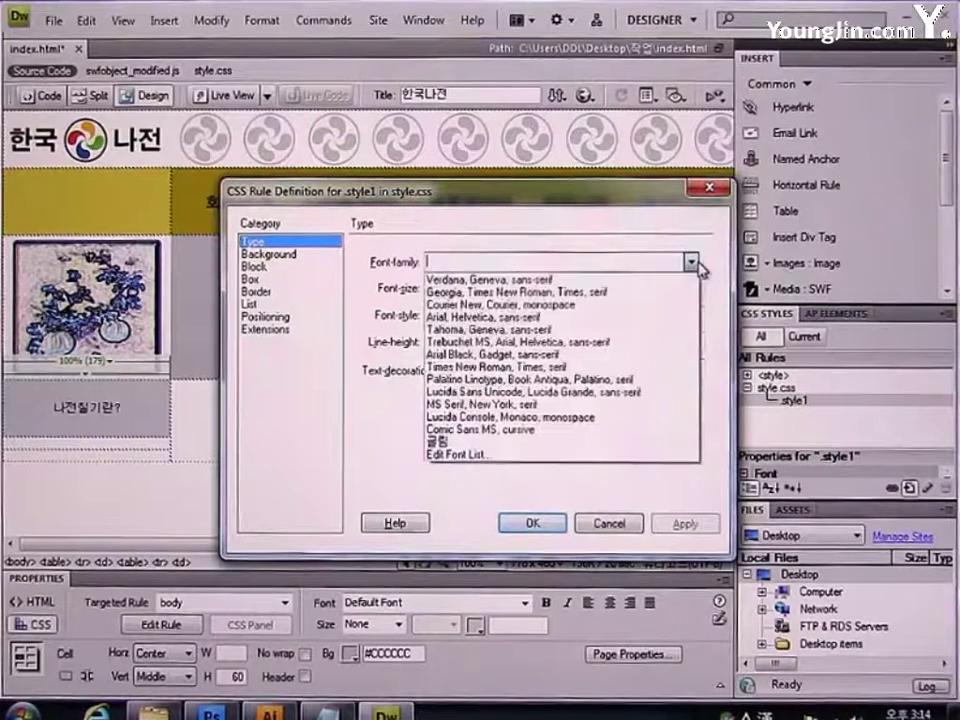
{"action": "left_click", "coordinate": [598, 442]}
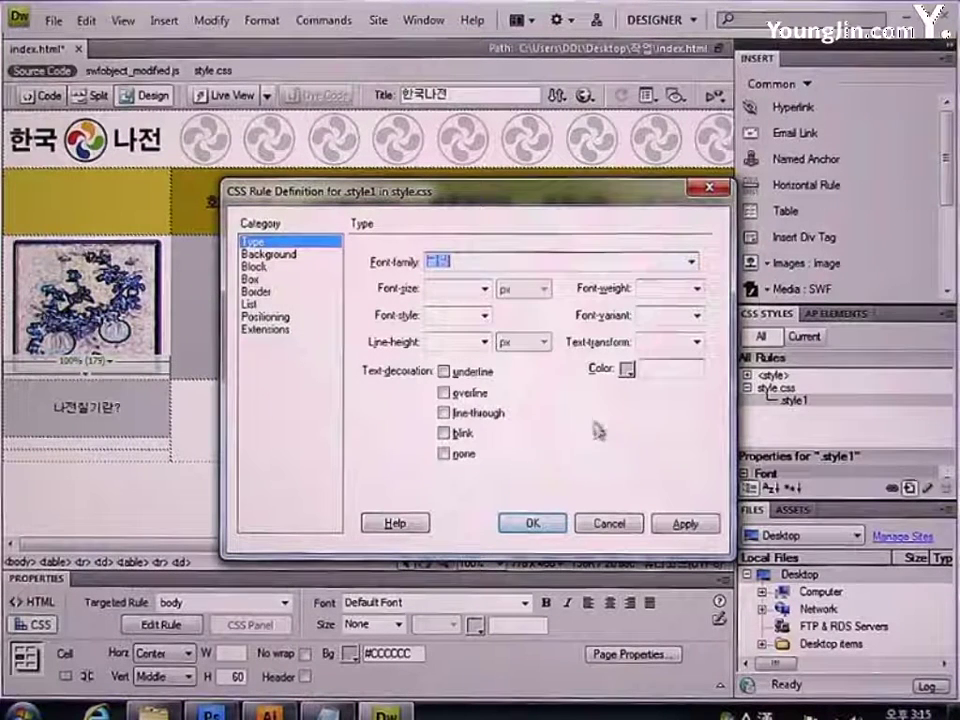
{"action": "left_click", "coordinate": [489, 289]}
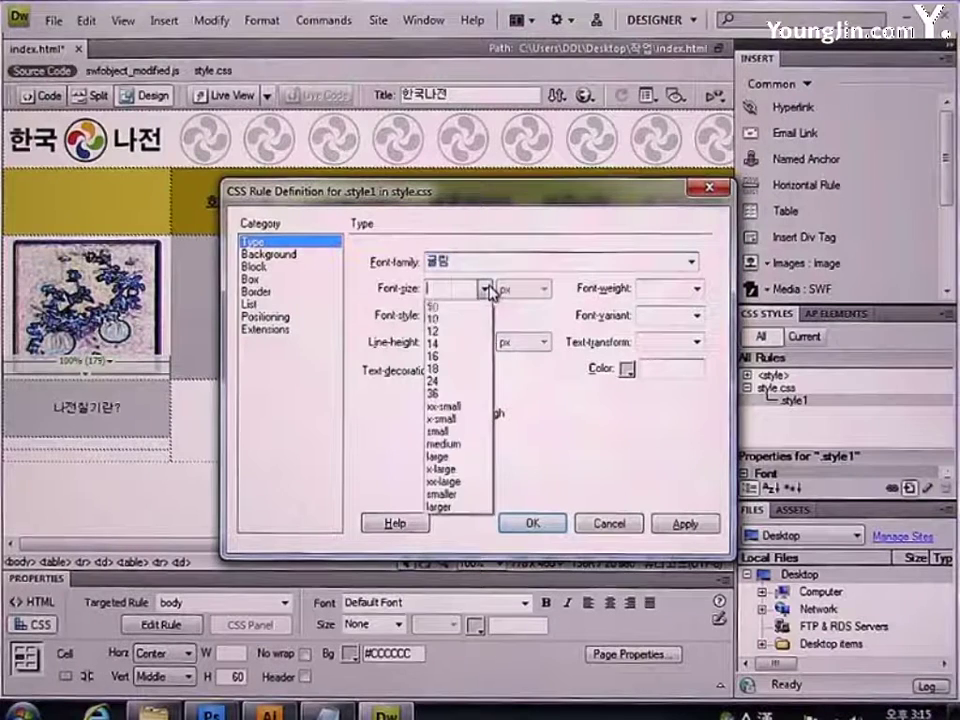
{"action": "left_click", "coordinate": [462, 343]}
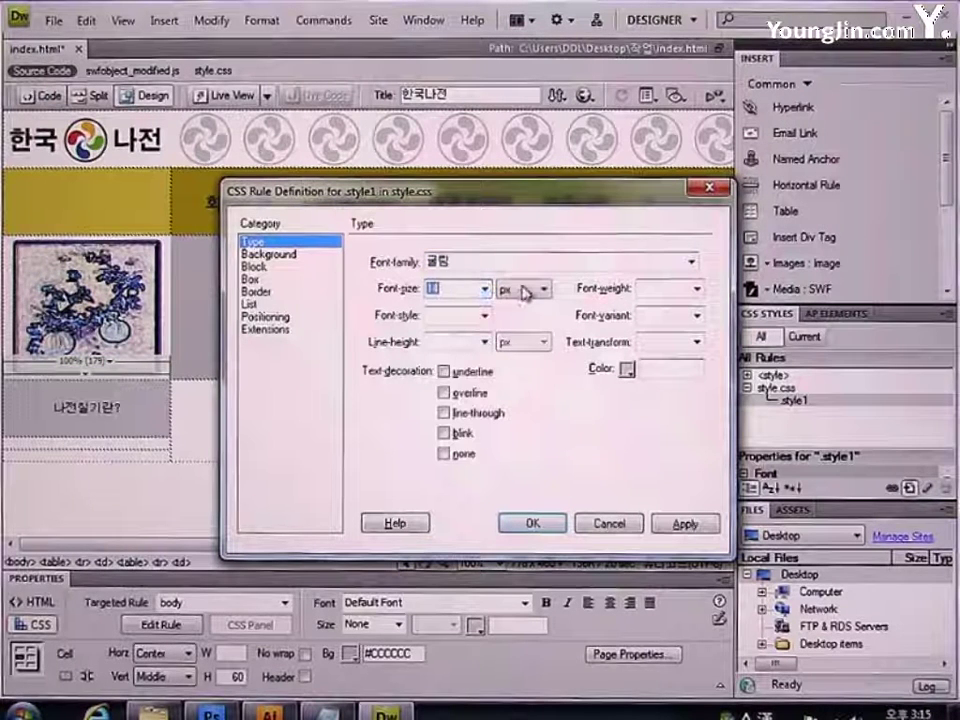
{"action": "left_click", "coordinate": [522, 289]}
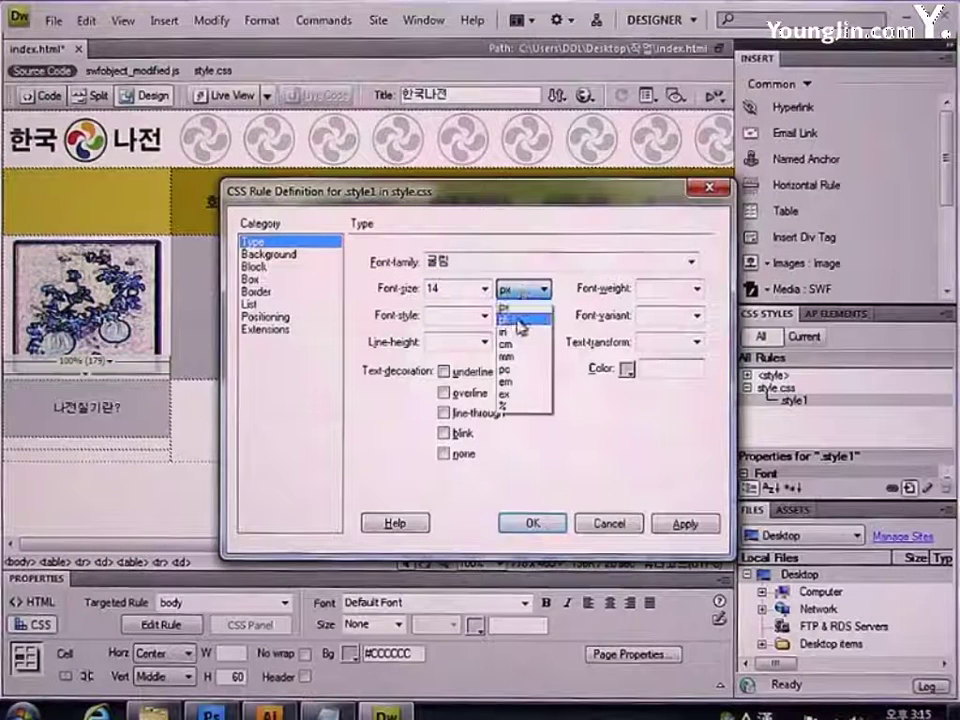
{"action": "left_click", "coordinate": [520, 321]}
- Give the .style1 rule the color #333333 and a bold font weight, and apply it to the heading 나전칠기란?
{"action": "left_click", "coordinate": [660, 368]}
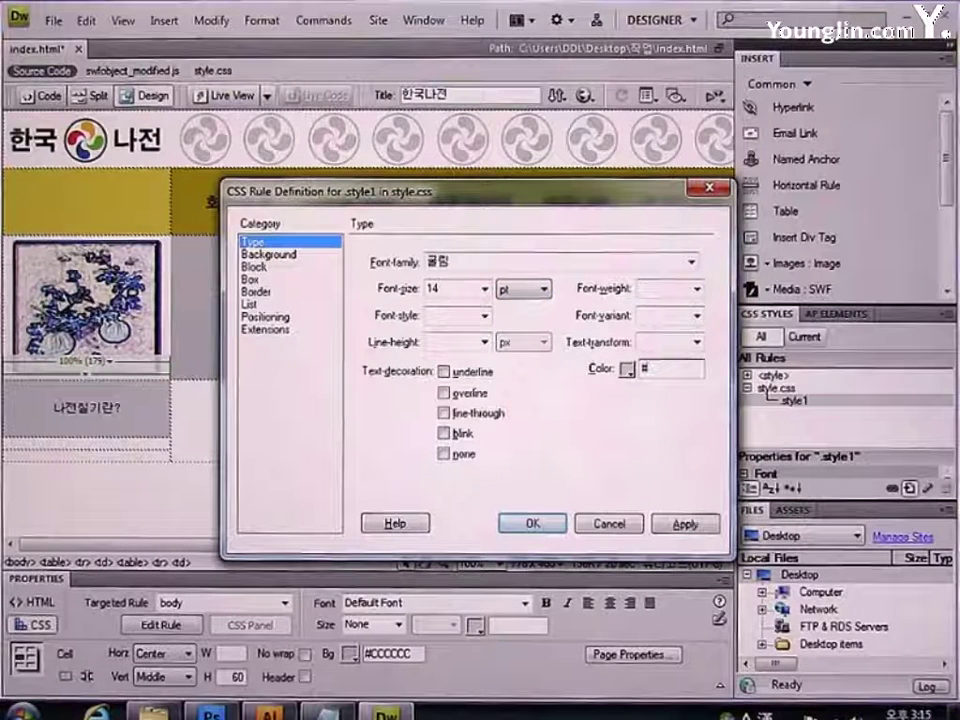
{"action": "type", "text": "#333333"}
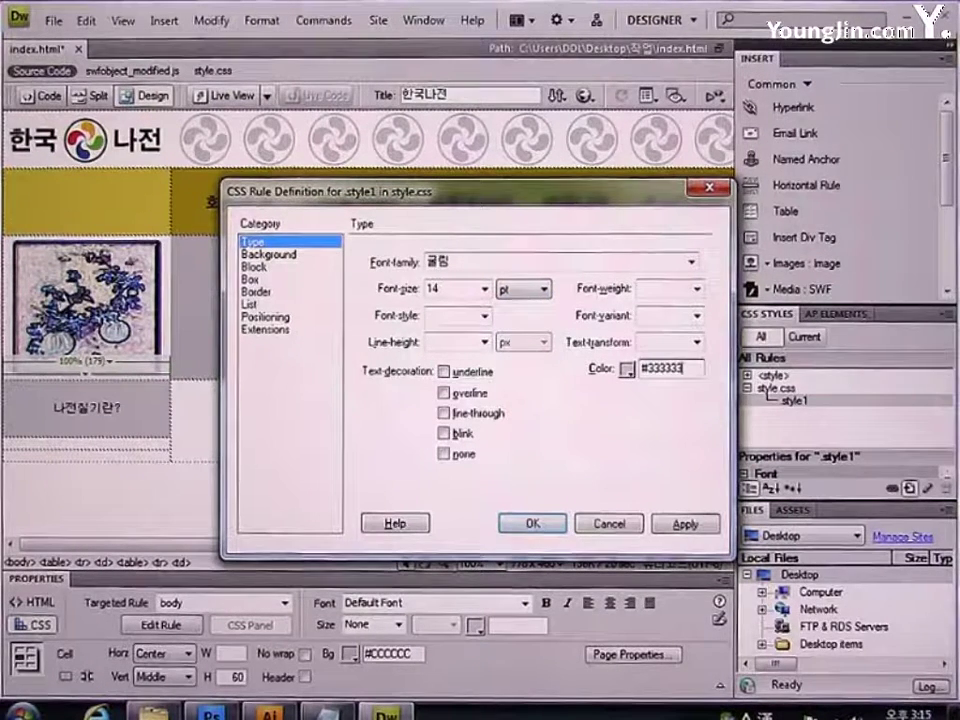
{"action": "left_click", "coordinate": [698, 289]}
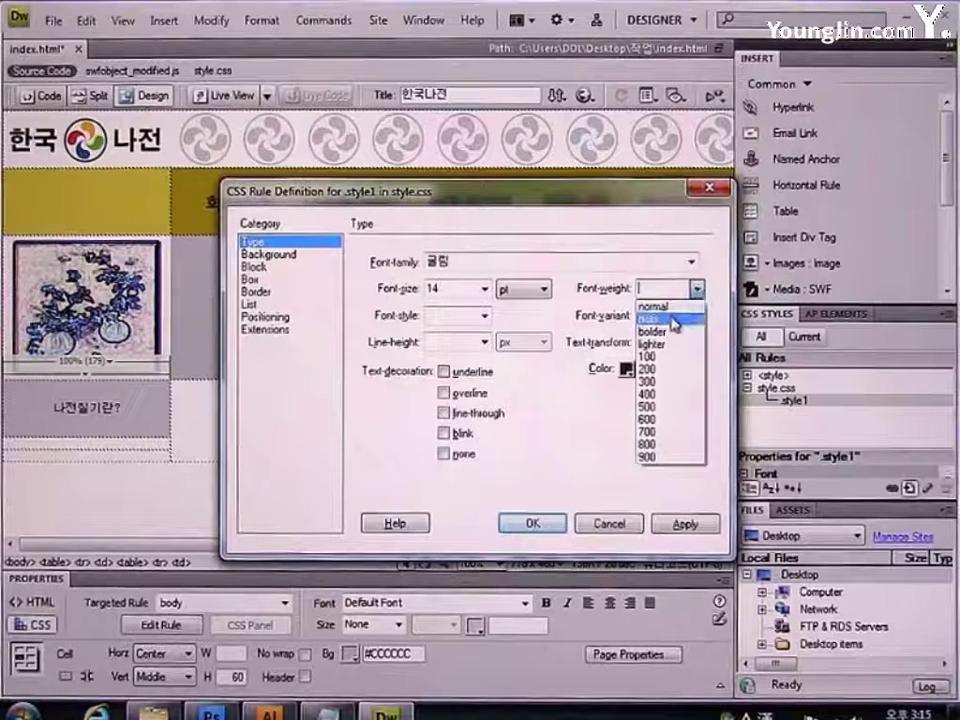
{"action": "left_click", "coordinate": [672, 316]}
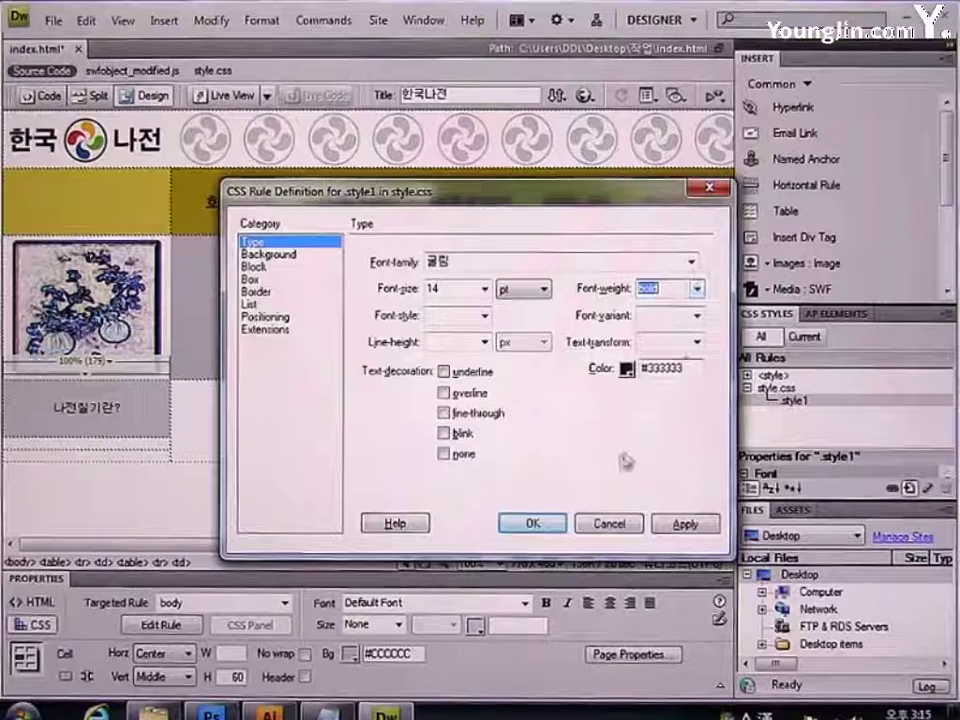
{"action": "left_click", "coordinate": [557, 521]}
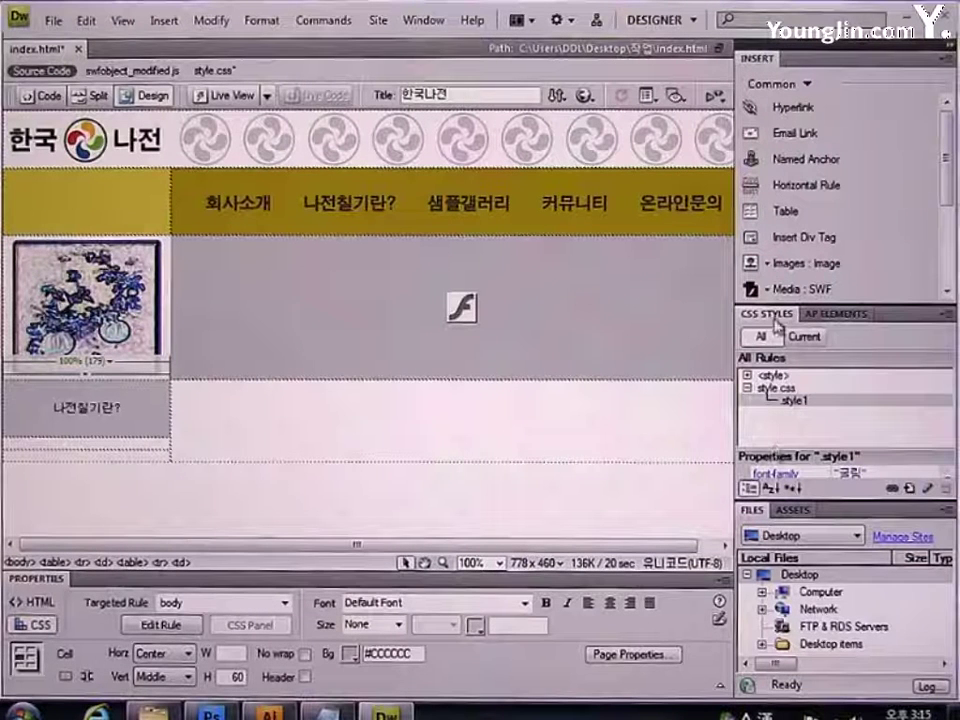
{"action": "right_click", "coordinate": [795, 402]}
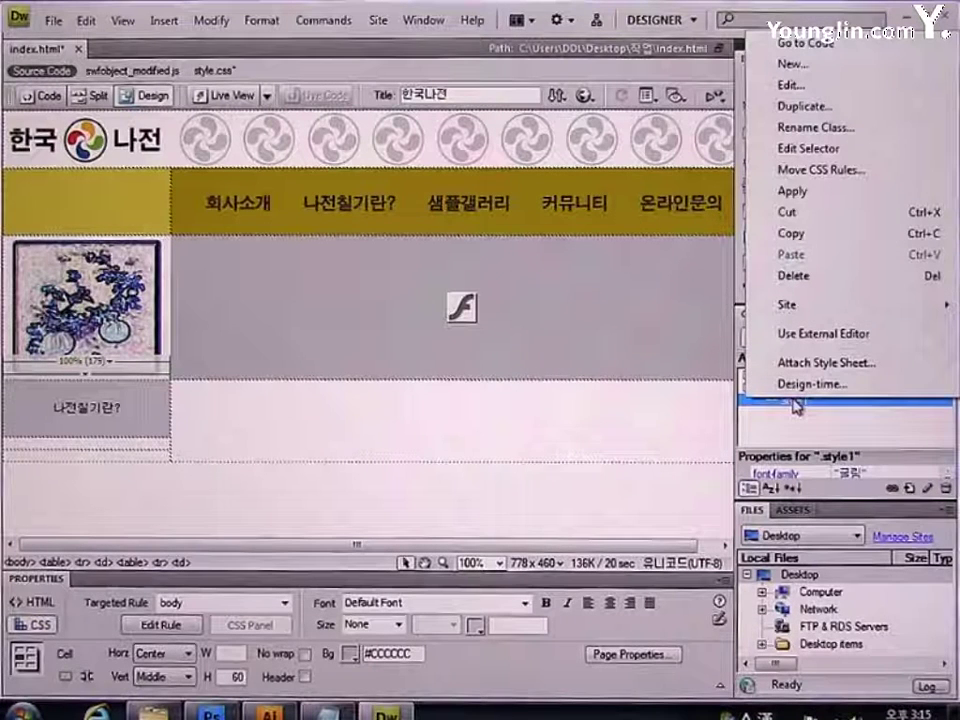
{"action": "left_click", "coordinate": [830, 194]}
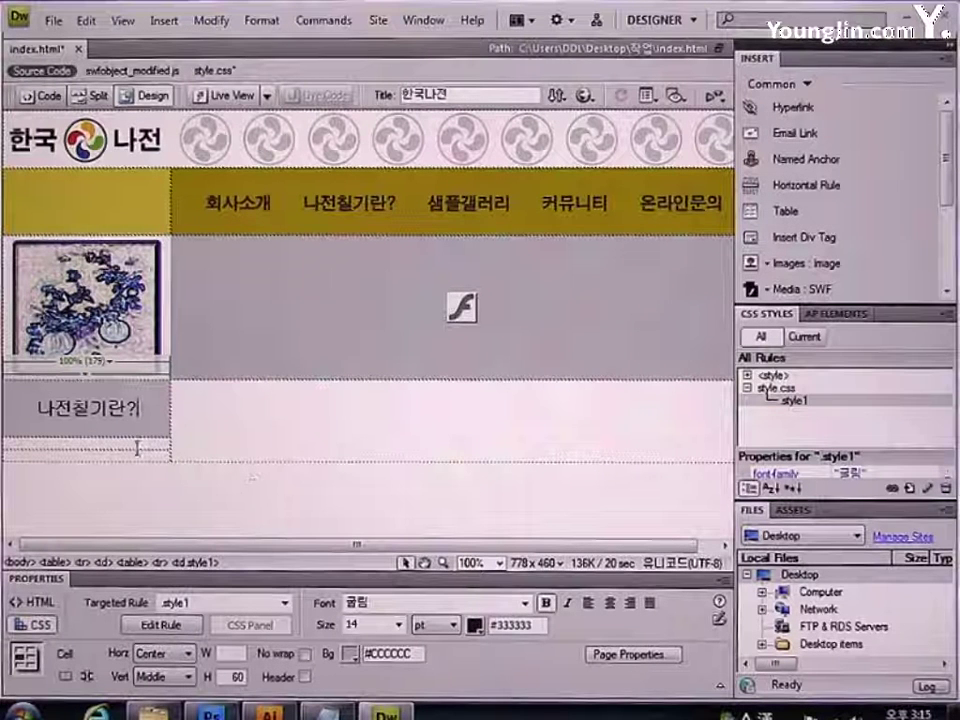
- Set the cell below the heading to Center horizontal and Middle vertical alignment with a height of 140
{"action": "left_click", "coordinate": [137, 447]}
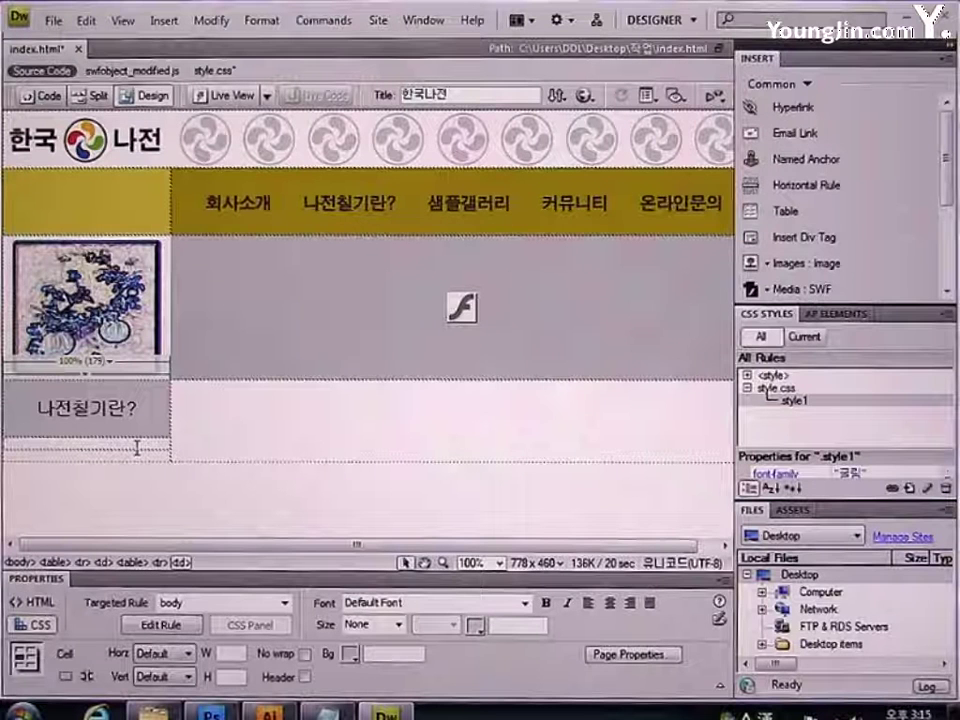
{"action": "key", "text": "ctrl+v"}
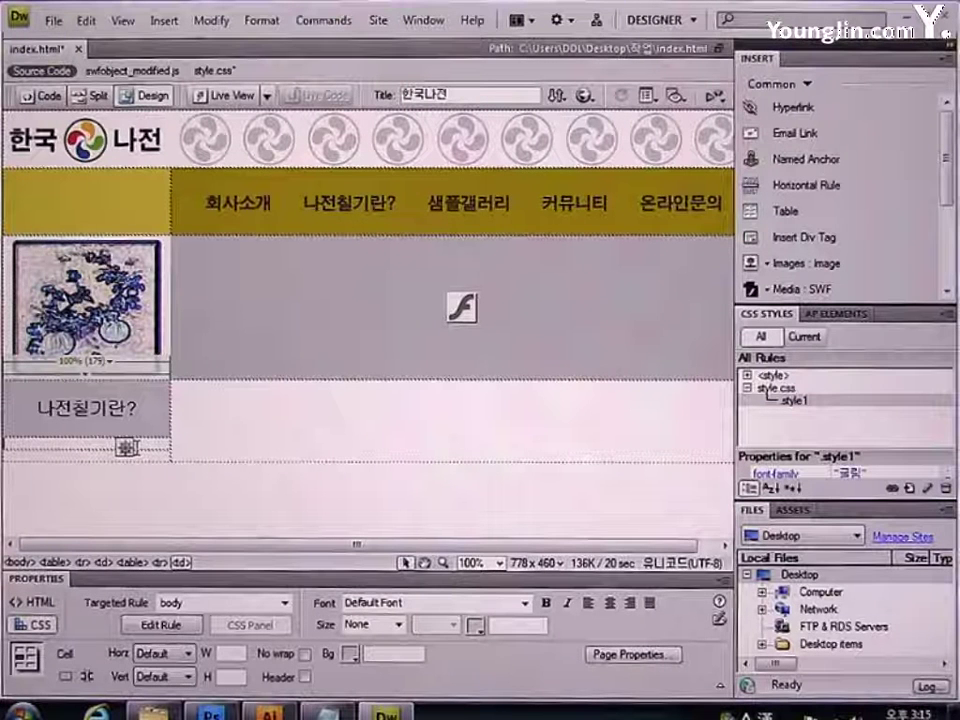
{"action": "left_click", "coordinate": [160, 653]}
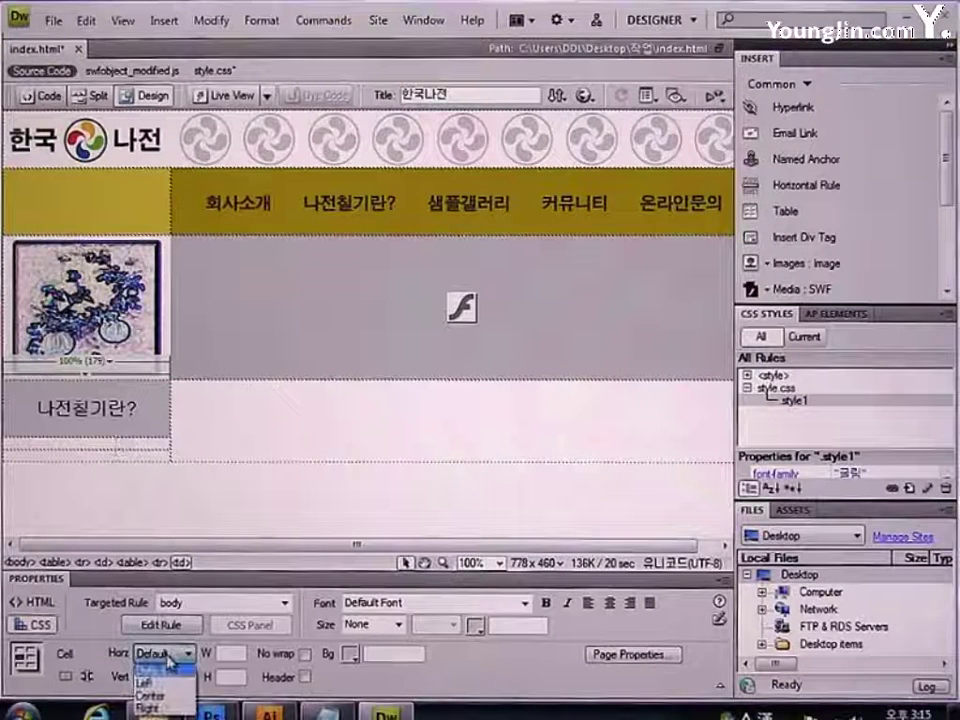
{"action": "left_click", "coordinate": [165, 693]}
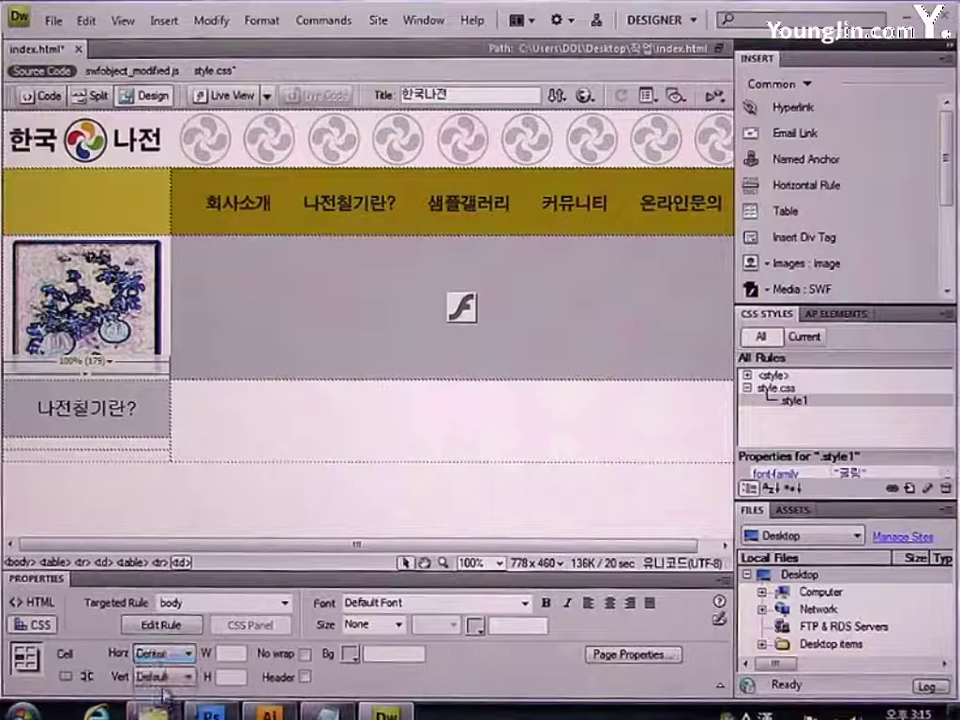
{"action": "left_click", "coordinate": [163, 677]}
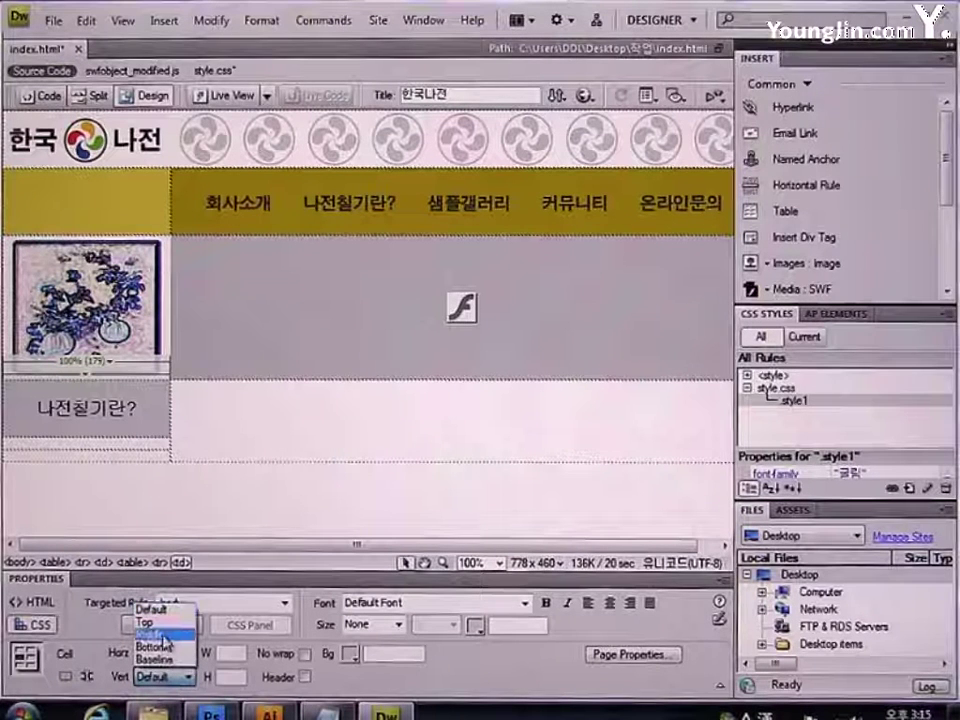
{"action": "left_click", "coordinate": [165, 636]}
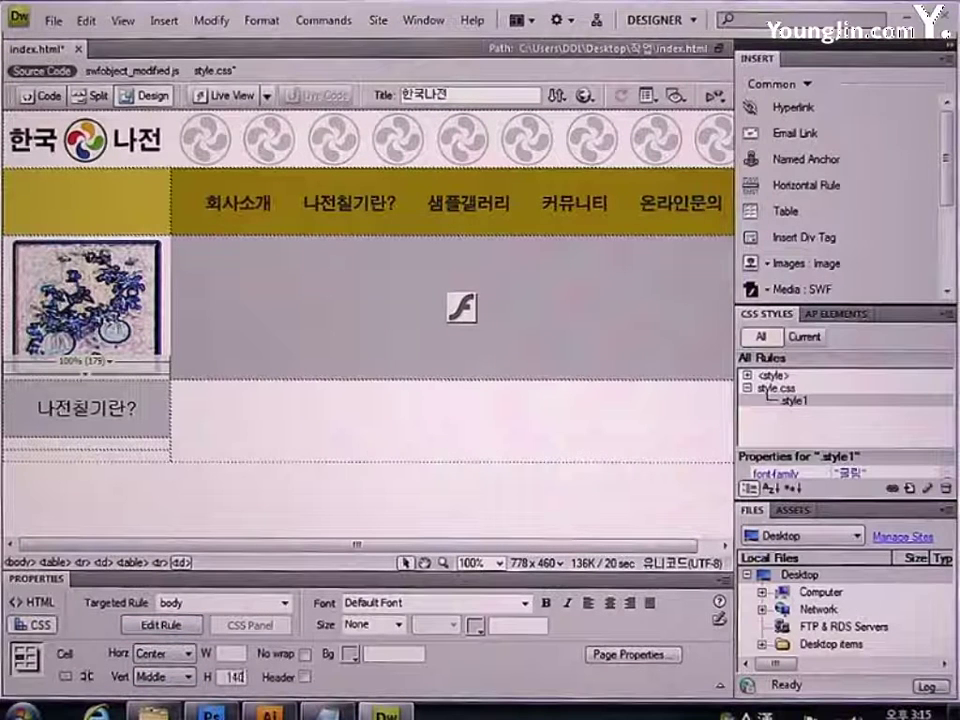
{"action": "double_click", "coordinate": [235, 677]}
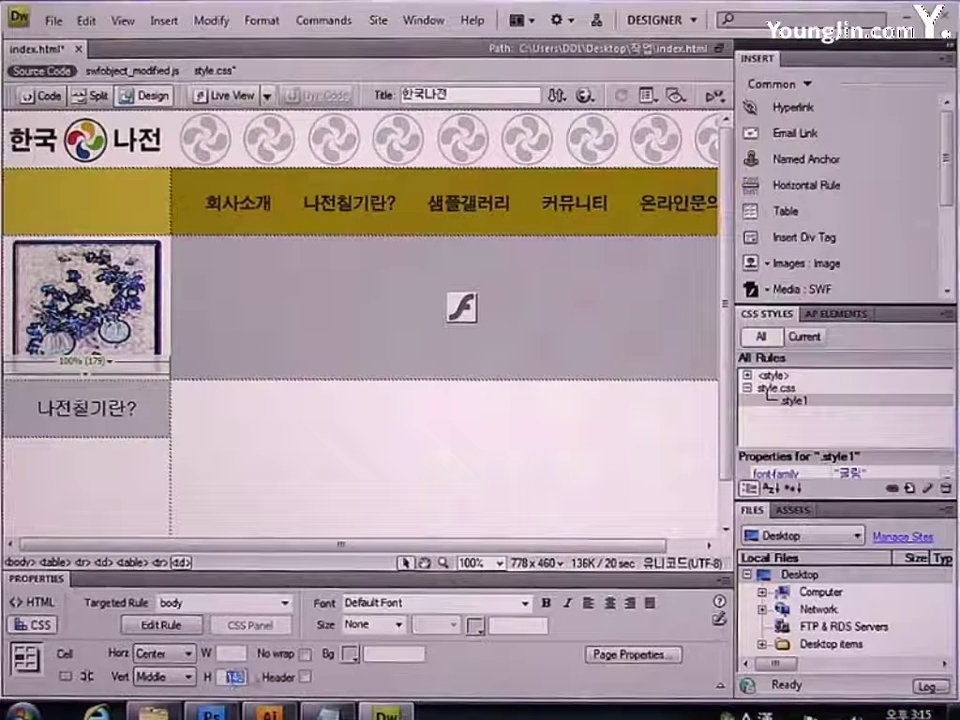
- Insert a nested table with 4 rows, 2 columns, 80 percent width and cell padding 5 in the cell below the heading
{"action": "left_click", "coordinate": [786, 214]}
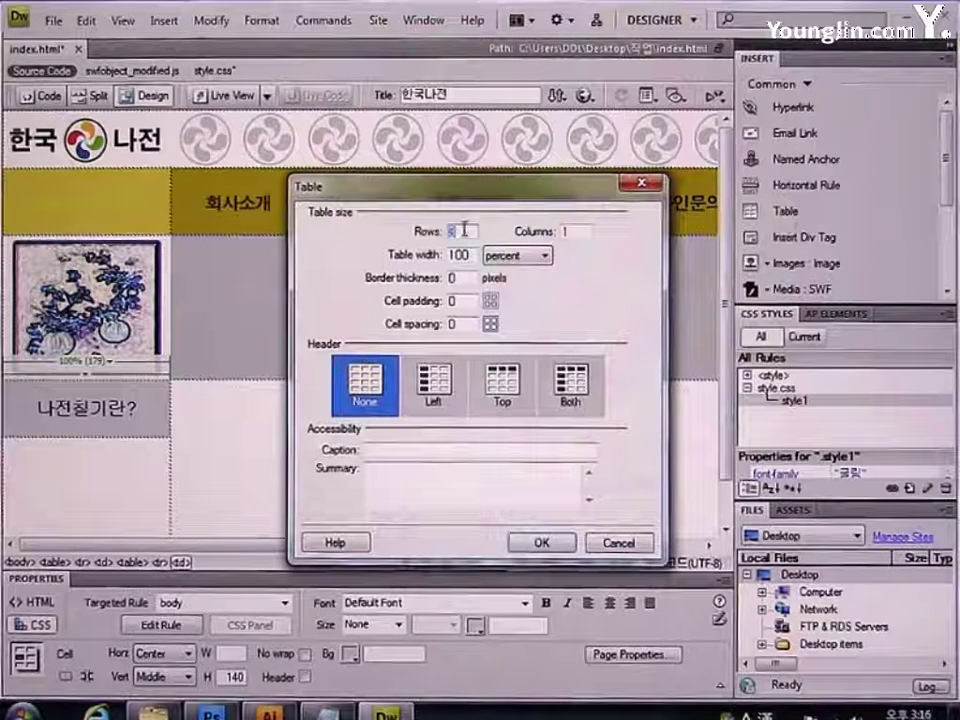
{"action": "type", "text": "1"}
{"action": "type", "text": "4"}
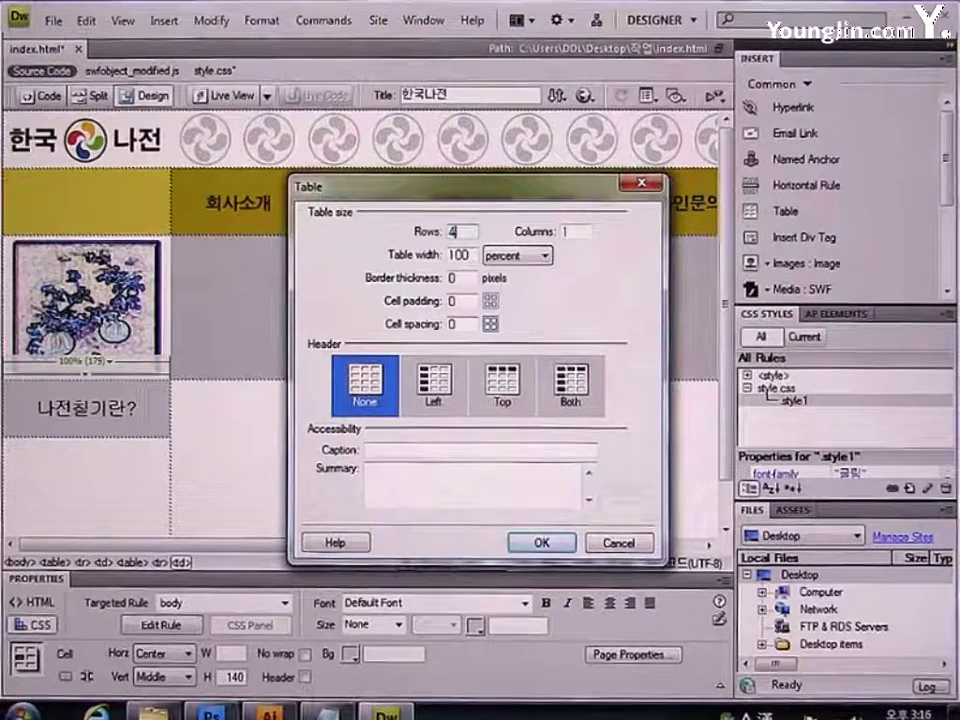
{"action": "key", "text": "Tab"}
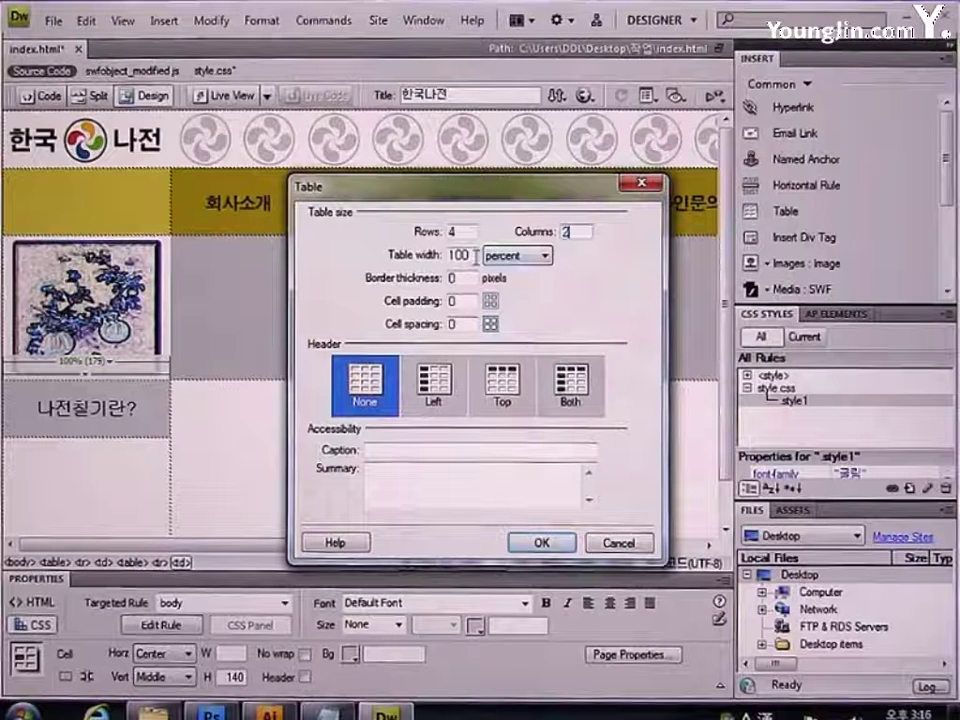
{"action": "key", "text": "Tab"}
{"action": "type", "text": "80"}
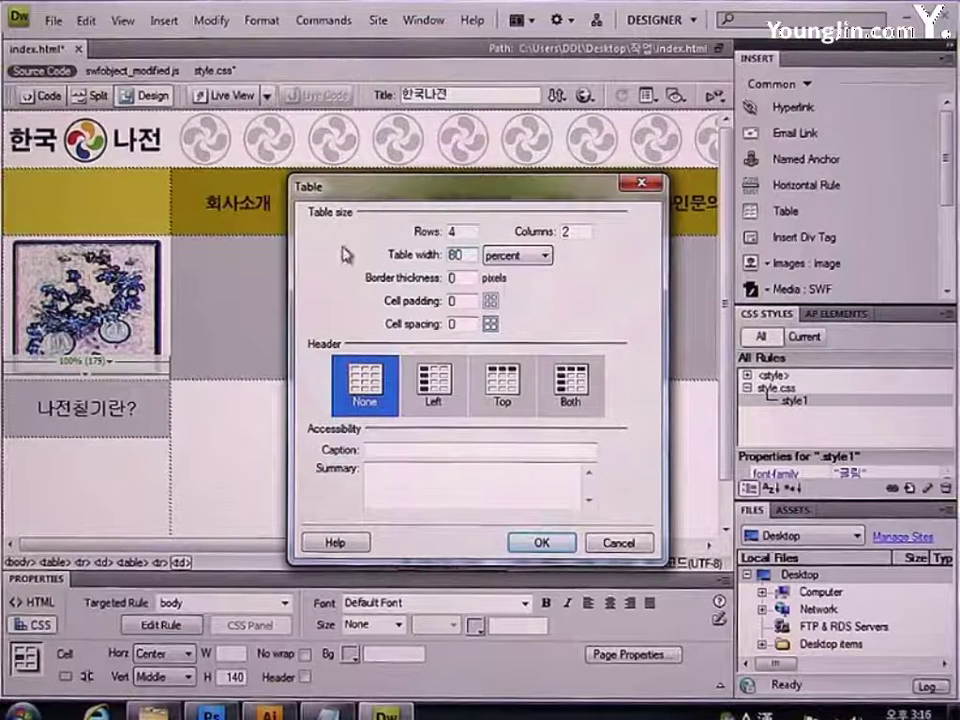
{"action": "double_click", "coordinate": [459, 300]}
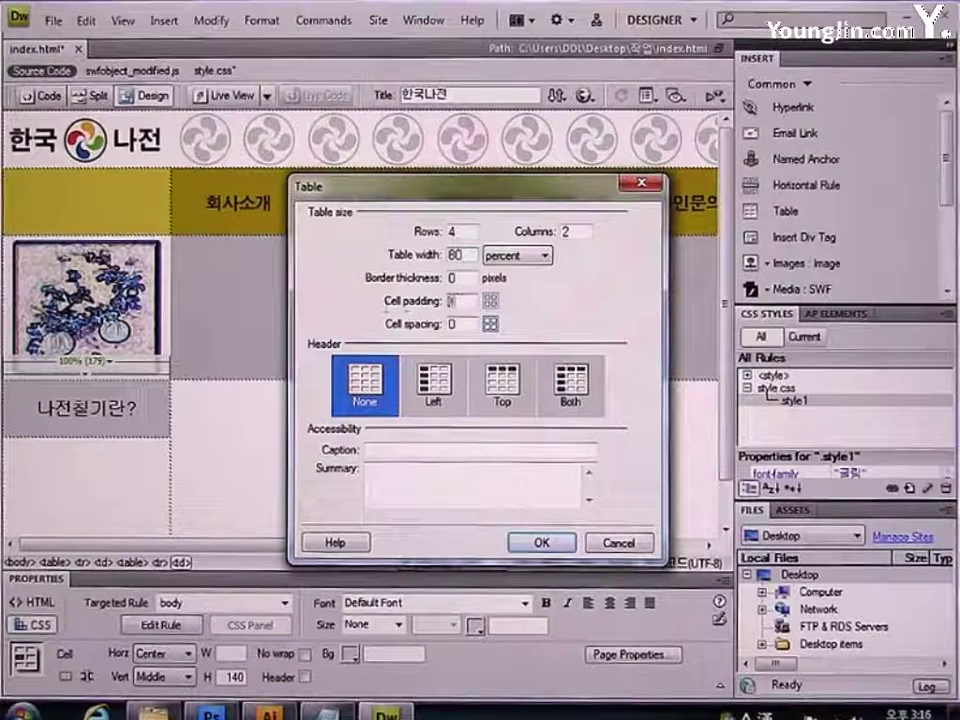
{"action": "type", "text": "5"}
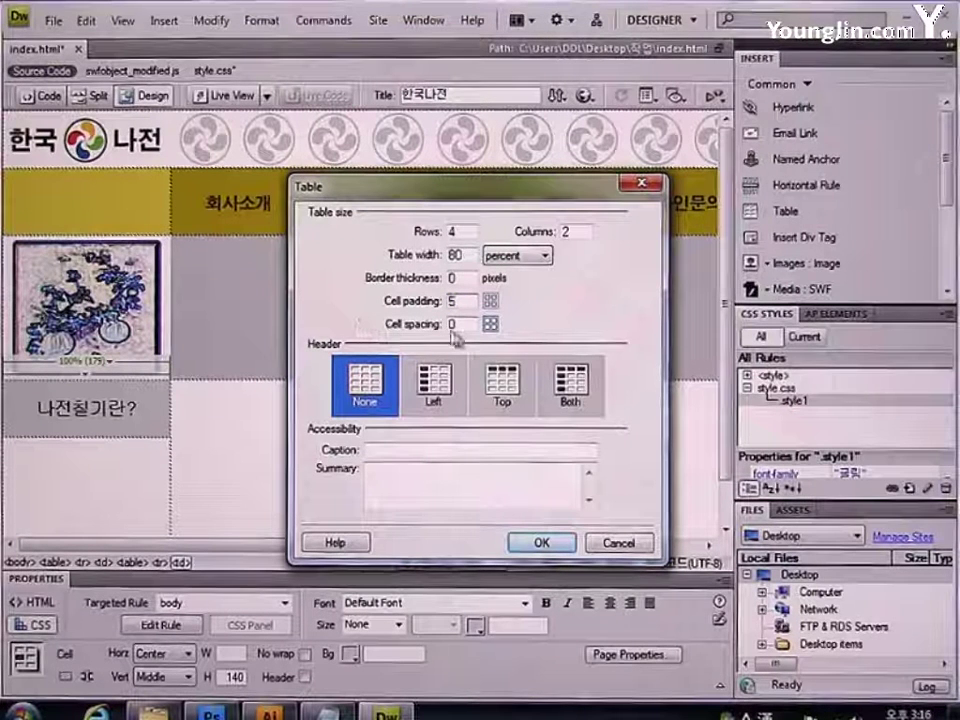
{"action": "left_click", "coordinate": [530, 545]}
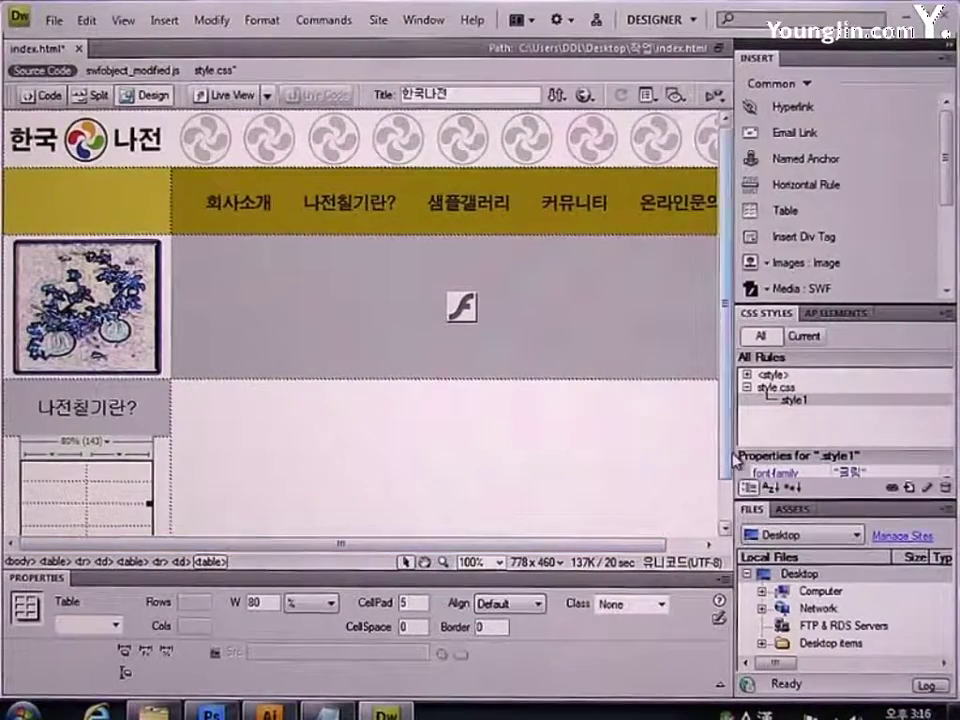
- Set the first column of the nested table to a width of 10 and Left horizontal alignment
{"action": "scroll", "coordinate": [700, 500], "scroll_direction": "down", "scroll_amount": 2}
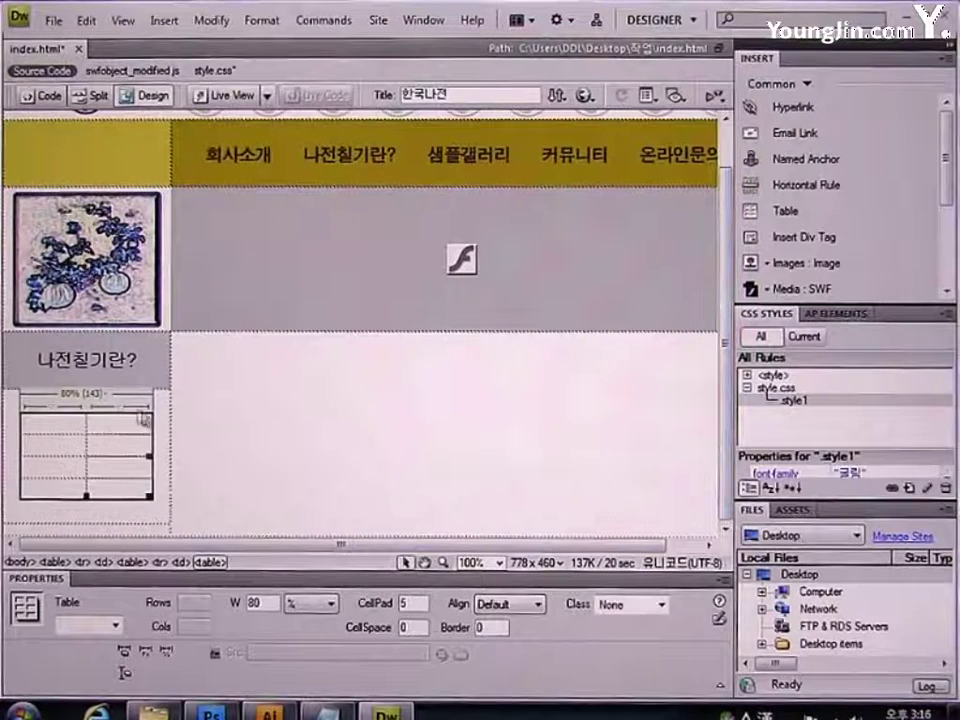
{"action": "left_click", "coordinate": [60, 422]}
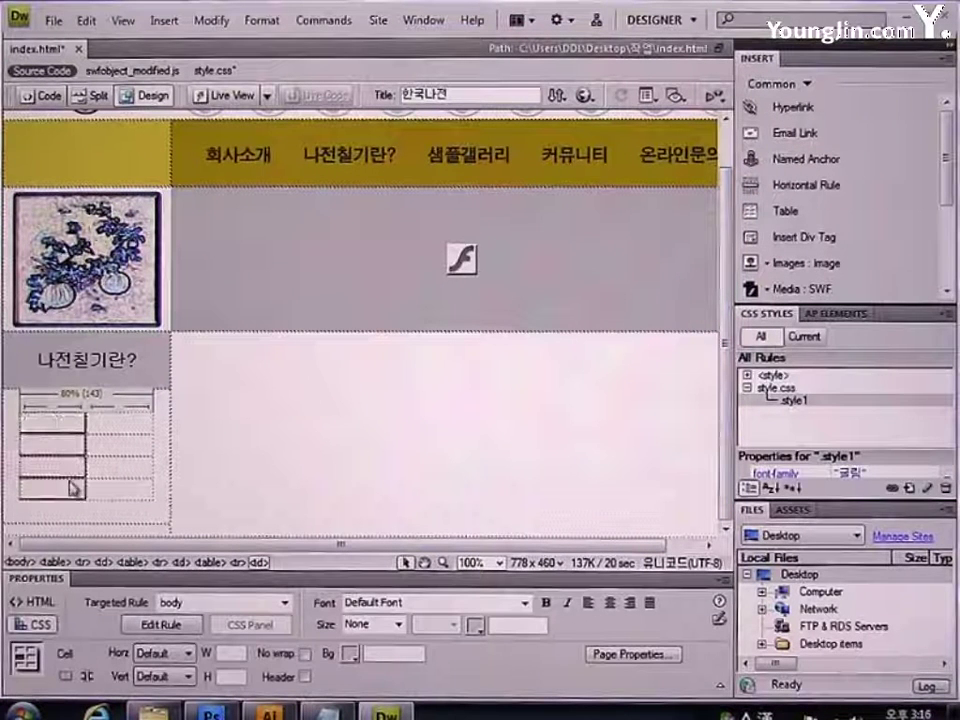
{"action": "left_click_drag", "start_coordinate": [65, 437], "coordinate": [73, 493]}
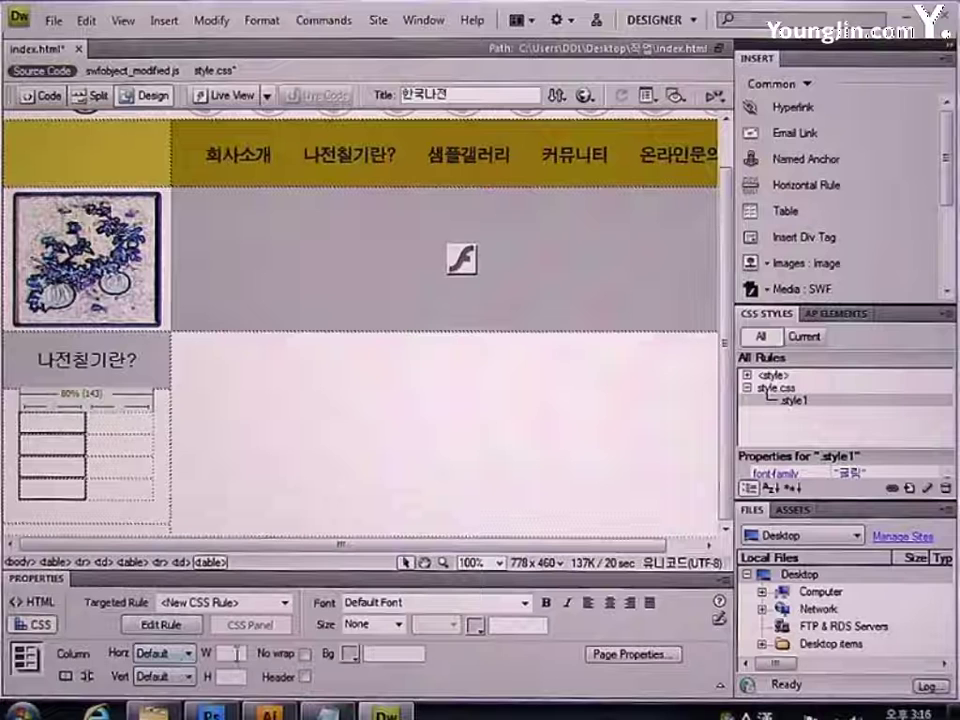
{"action": "key", "text": "Return"}
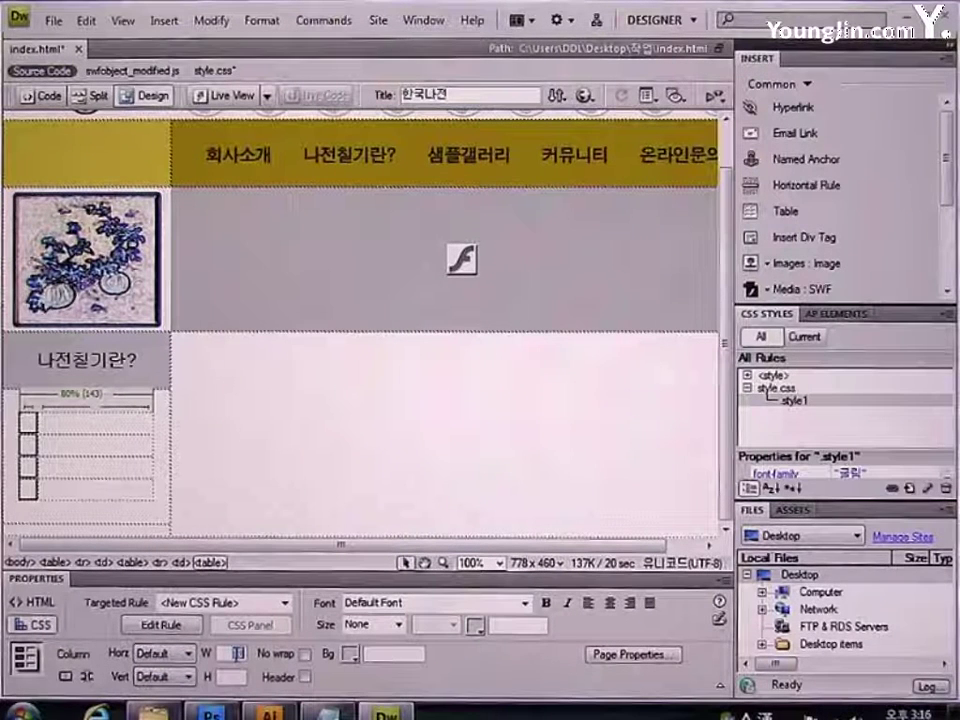
{"action": "left_click", "coordinate": [162, 654]}
{"action": "left_click", "coordinate": [158, 686]}
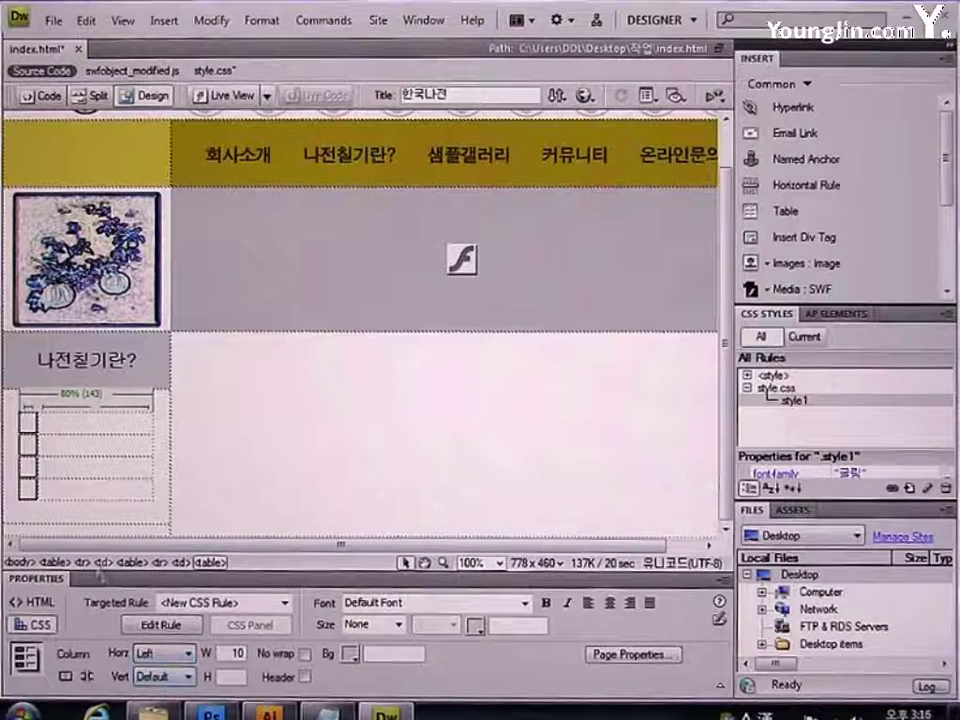
- Enter a bullet mark in each of the four cells of the nested table's narrow first column
{"action": "left_click", "coordinate": [27, 424]}
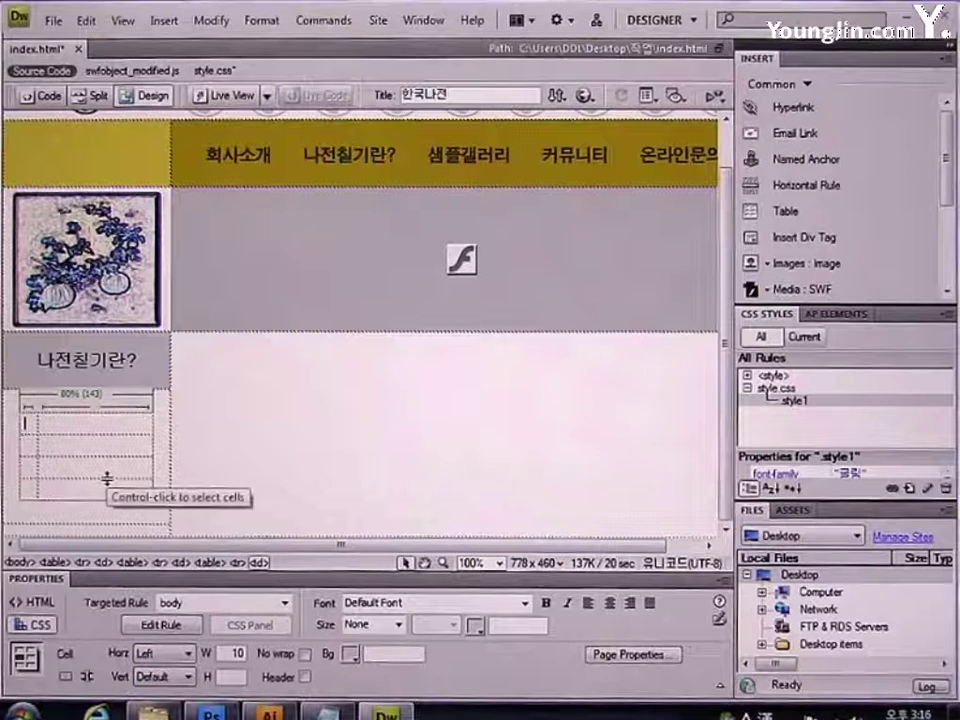
{"action": "left_click", "coordinate": [36, 446]}
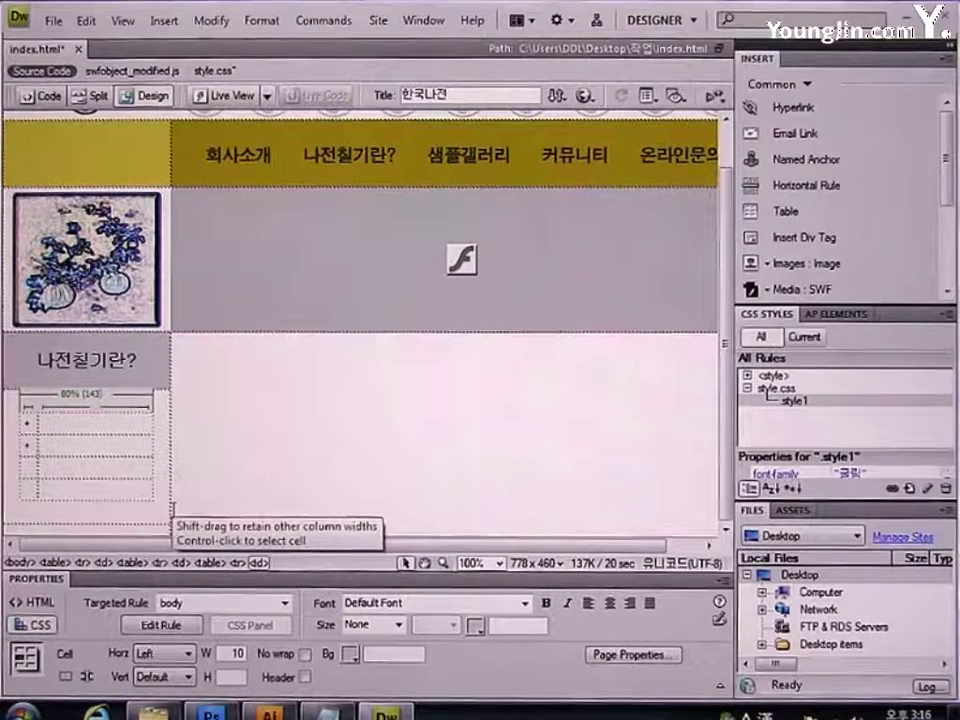
{"action": "key", "text": "Down"}
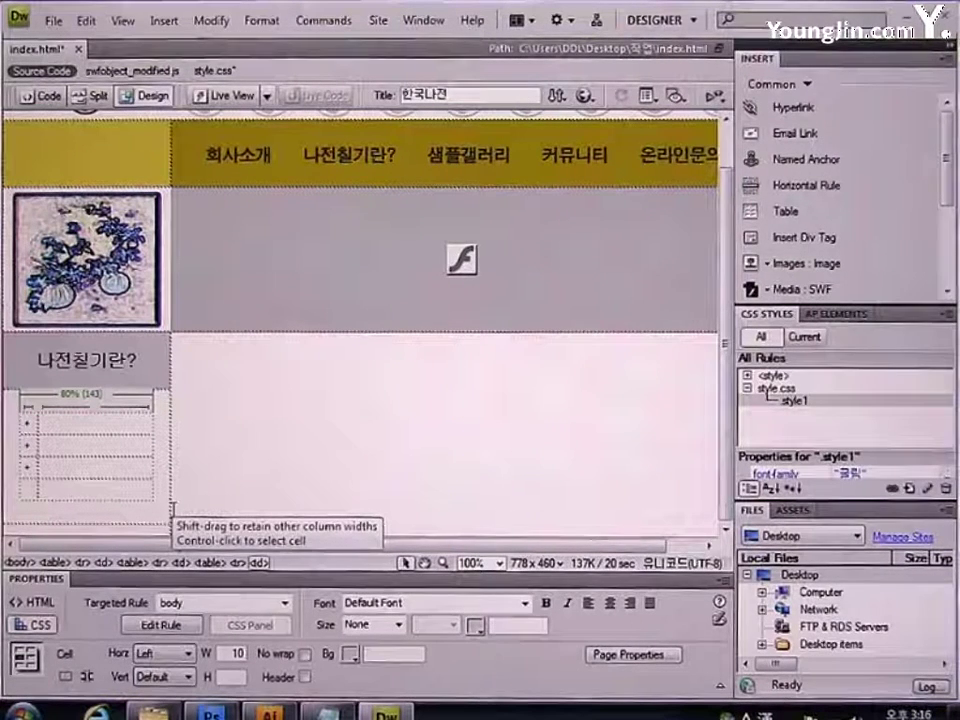
{"action": "key", "text": "Down"}
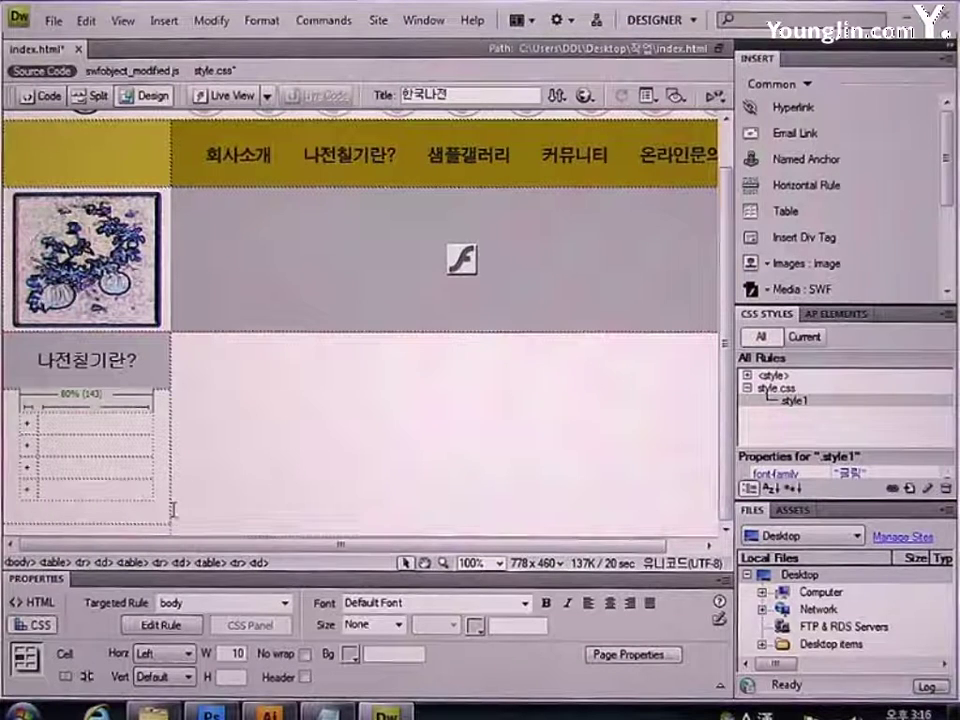
- Set the horizontal alignment of the nested table's second column to Left
{"action": "left_click", "coordinate": [116, 424]}
{"action": "left_click", "coordinate": [139, 494]}
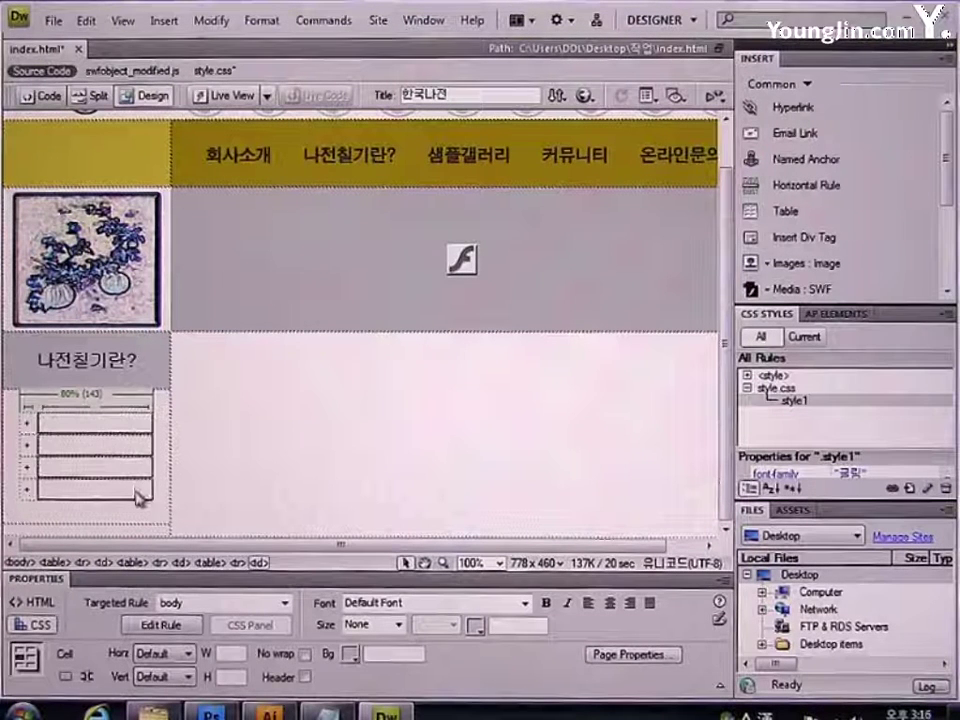
{"action": "left_click", "coordinate": [160, 654]}
{"action": "left_click", "coordinate": [165, 685]}
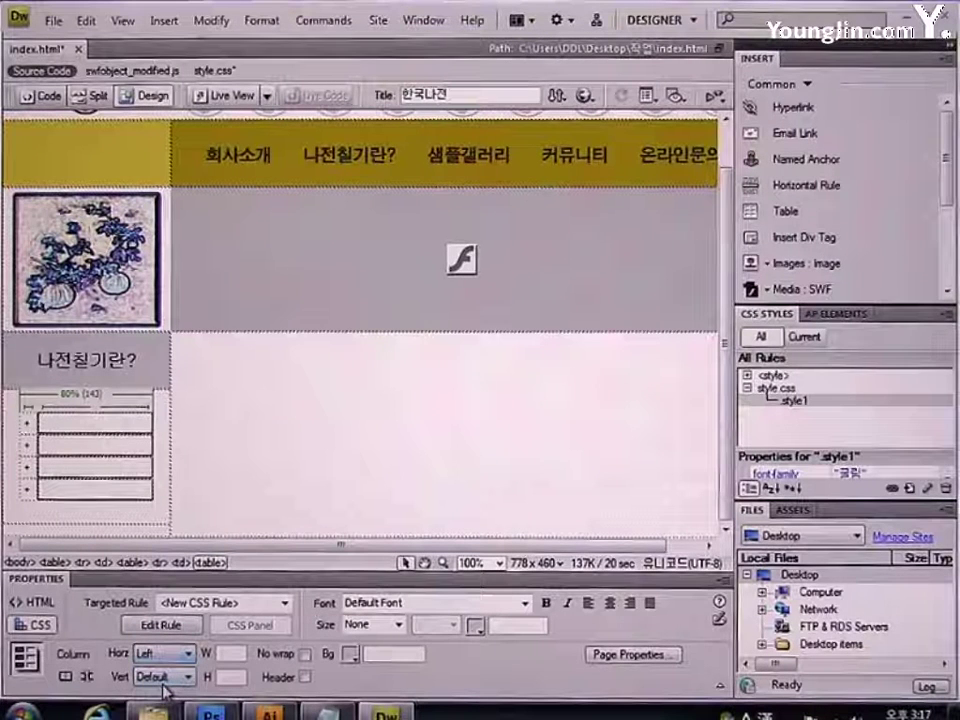
- Enter the text "나전칠기의 역사" in the first row of the nested table's second column
{"action": "left_click", "coordinate": [117, 425]}
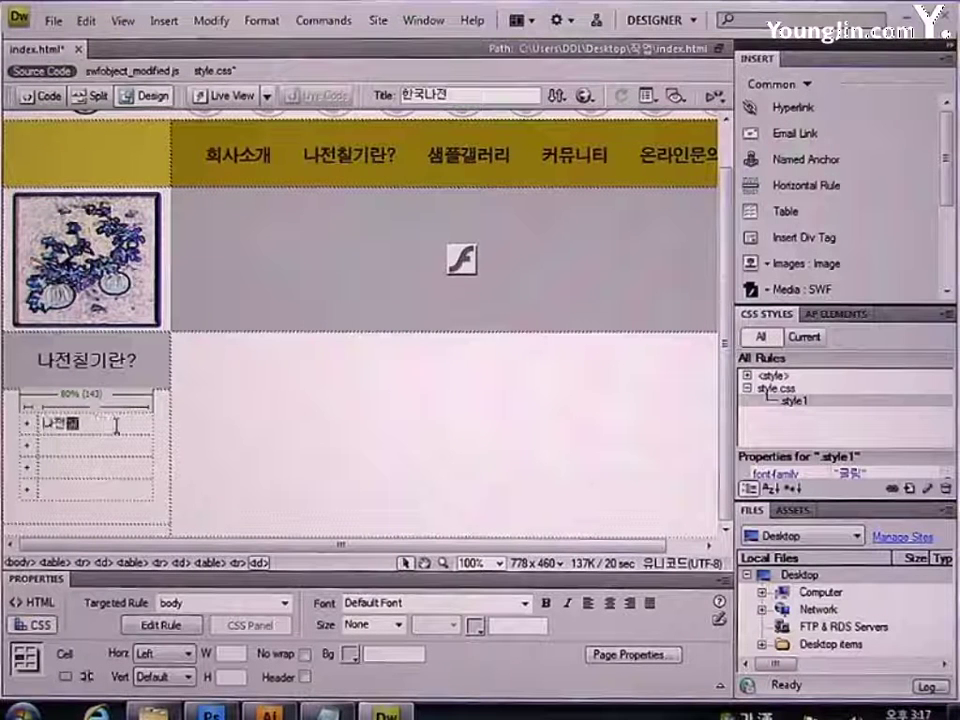
{"action": "type", "text": "칠기의"}
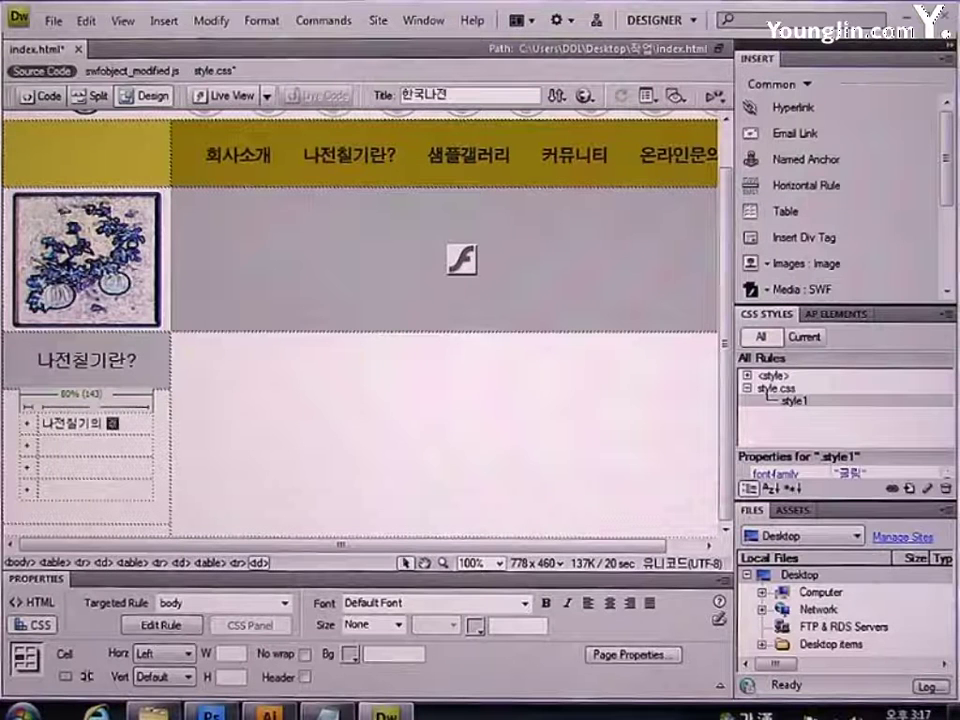
{"action": "type", "text": " 역사"}
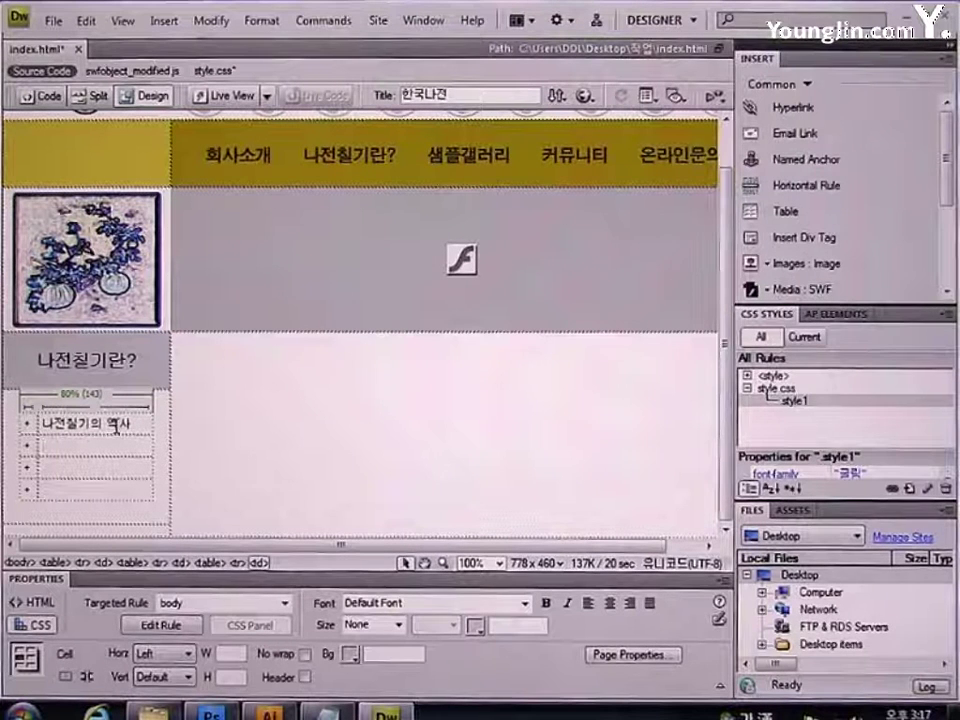
- Fill rows two to four of the nested table's second column with "나전칠기의 종류", "나전칠기의 고장" and "나전칠기"
{"action": "key", "text": "Down"}
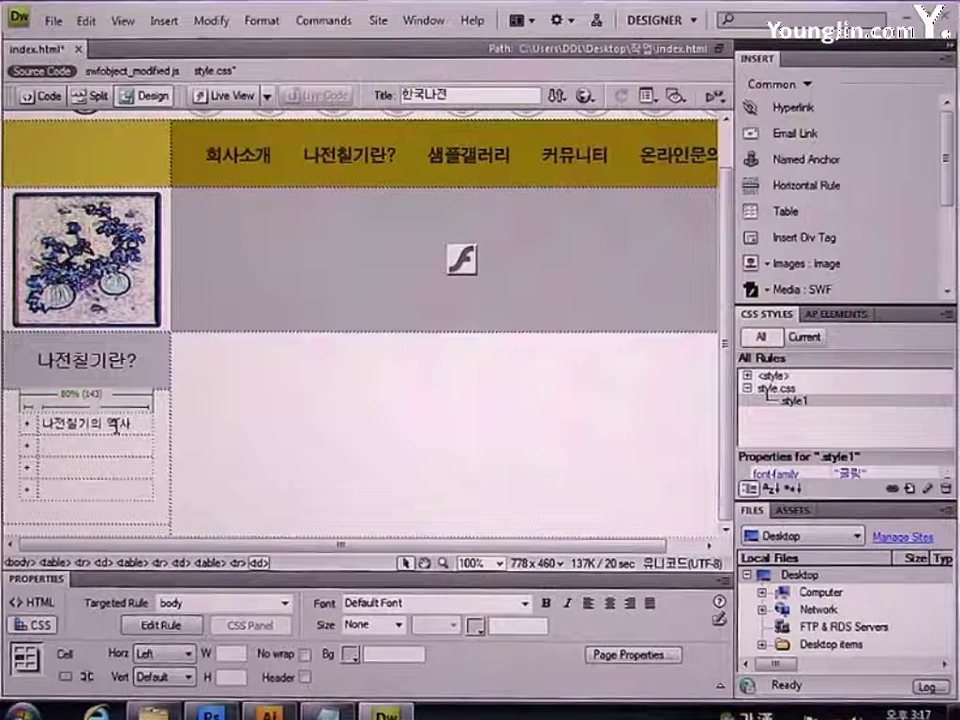
{"action": "type", "text": "나전칠기의 "}
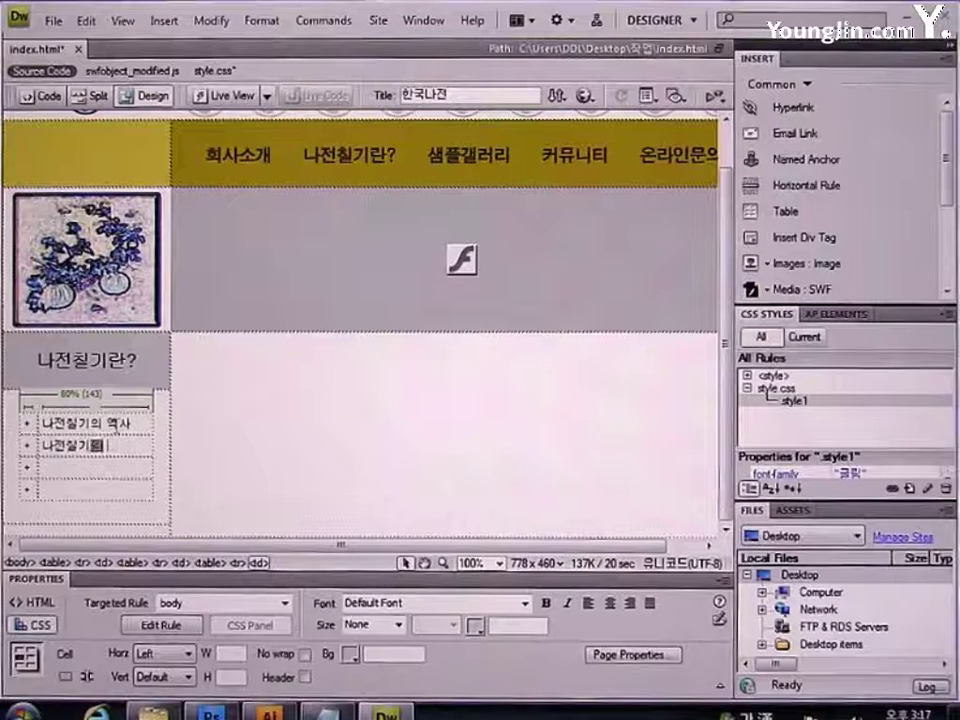
{"action": "type", "text": "종류 "}
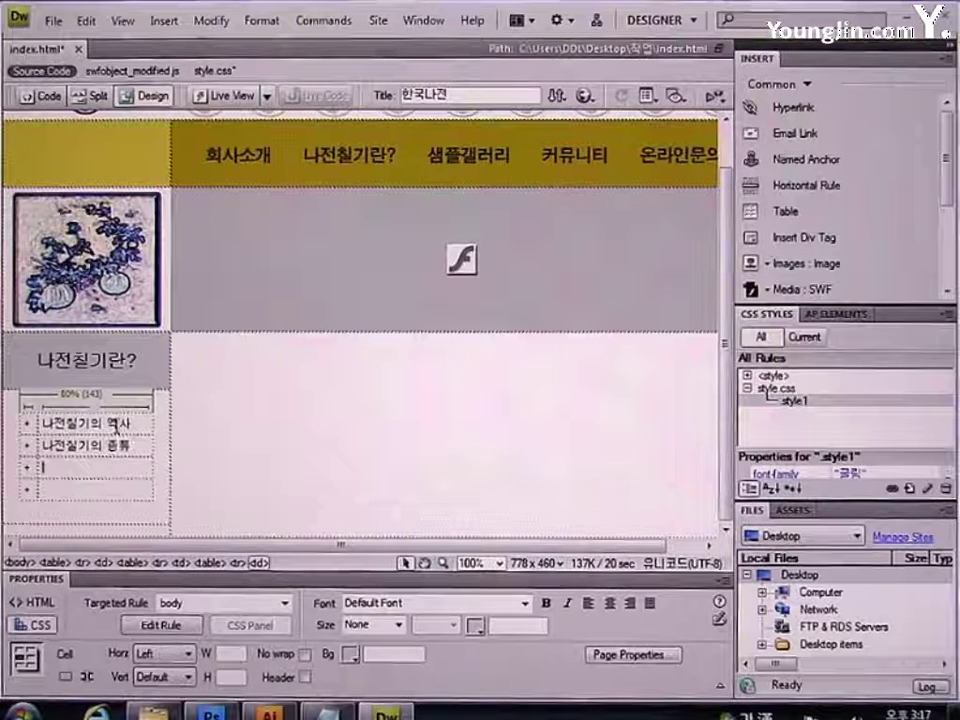
{"action": "type", "text": "나전칠"}
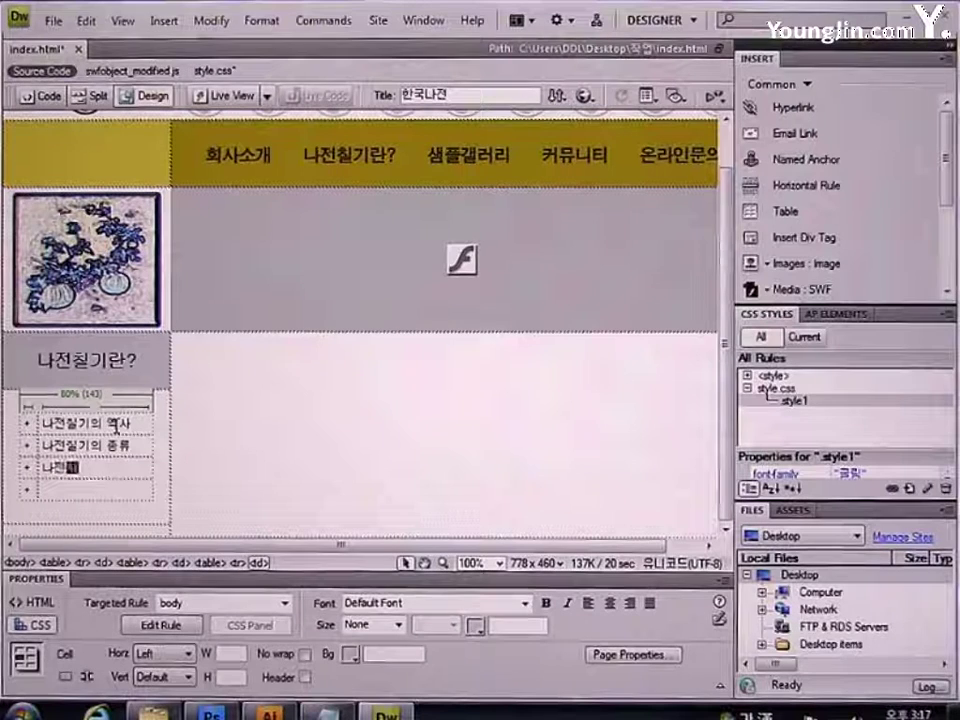
{"action": "type", "text": "기의 고찰"}
{"action": "key", "text": "Down"}
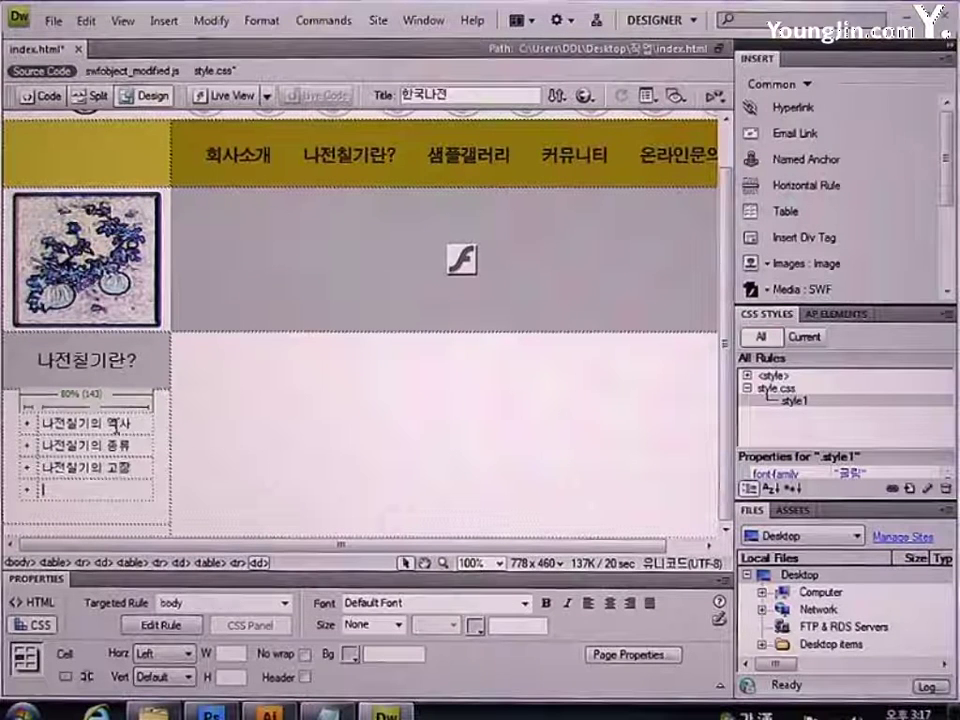
{"action": "type", "text": "나전칠기"}
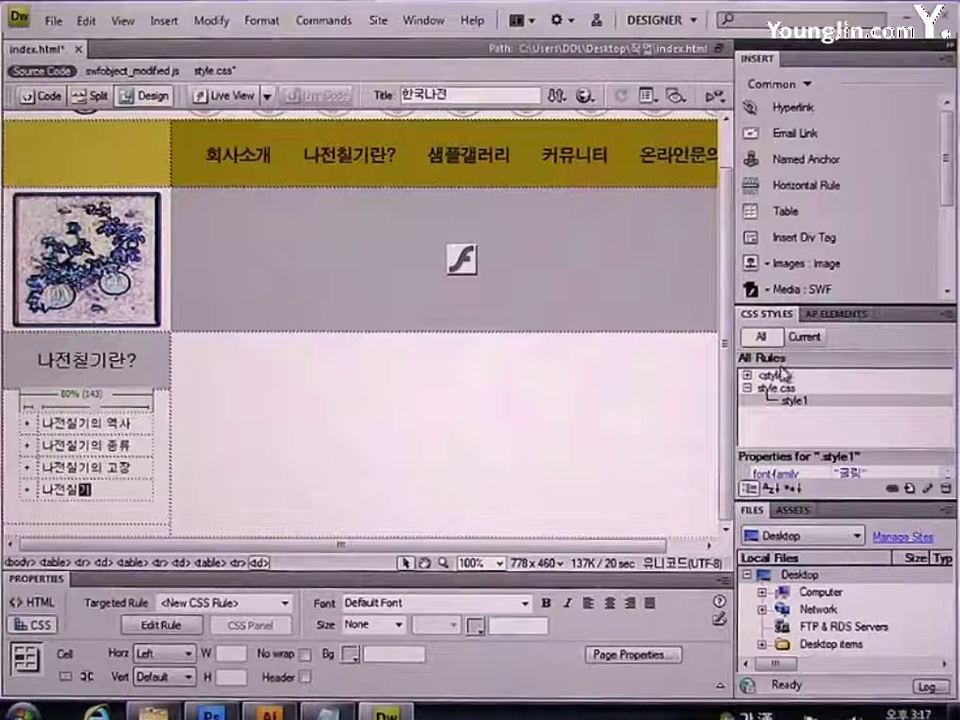
- Create a new CSS class rule named style2, defined in style.css
{"action": "left_click", "coordinate": [909, 489]}
{"action": "left_click", "coordinate": [470, 229]}
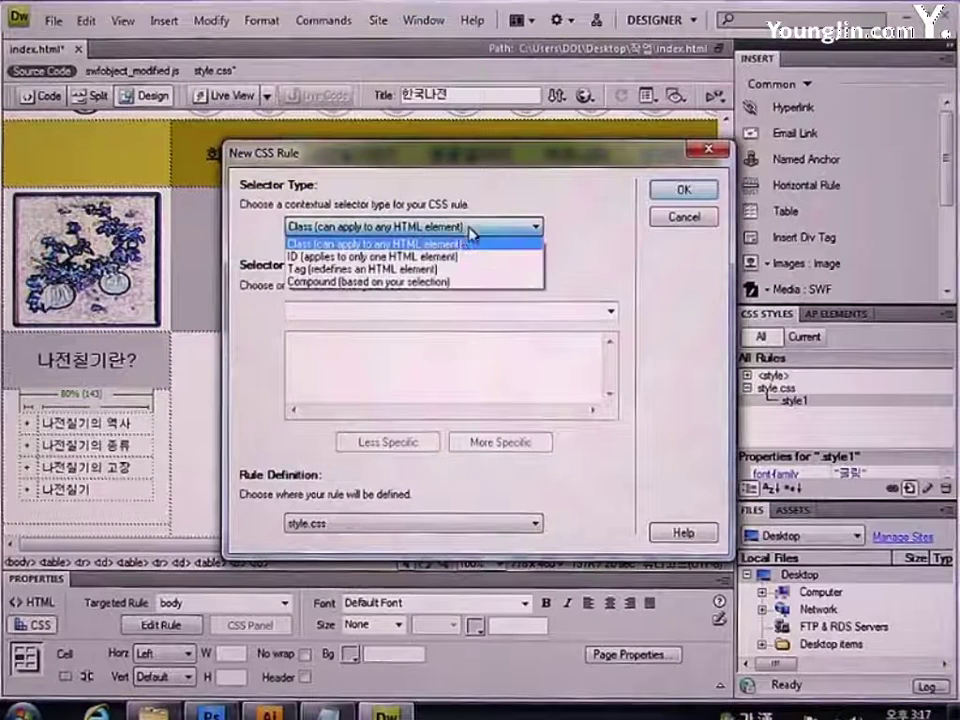
{"action": "left_click", "coordinate": [460, 244]}
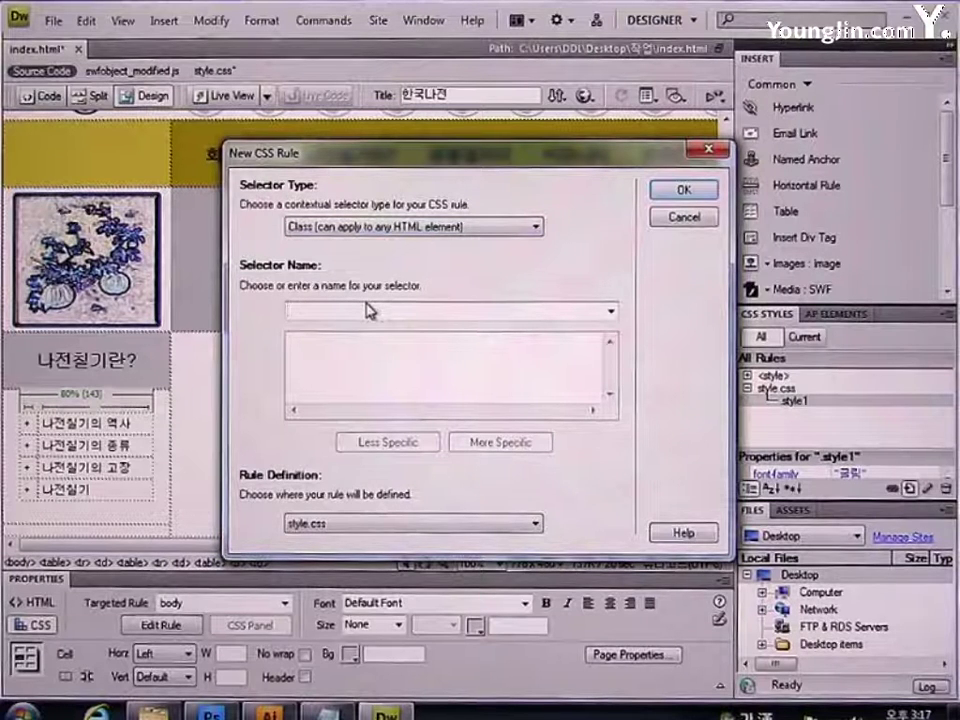
{"action": "type", "text": "s"}
{"action": "key", "text": "BackSpace"}
{"action": "type", "text": "sty"}
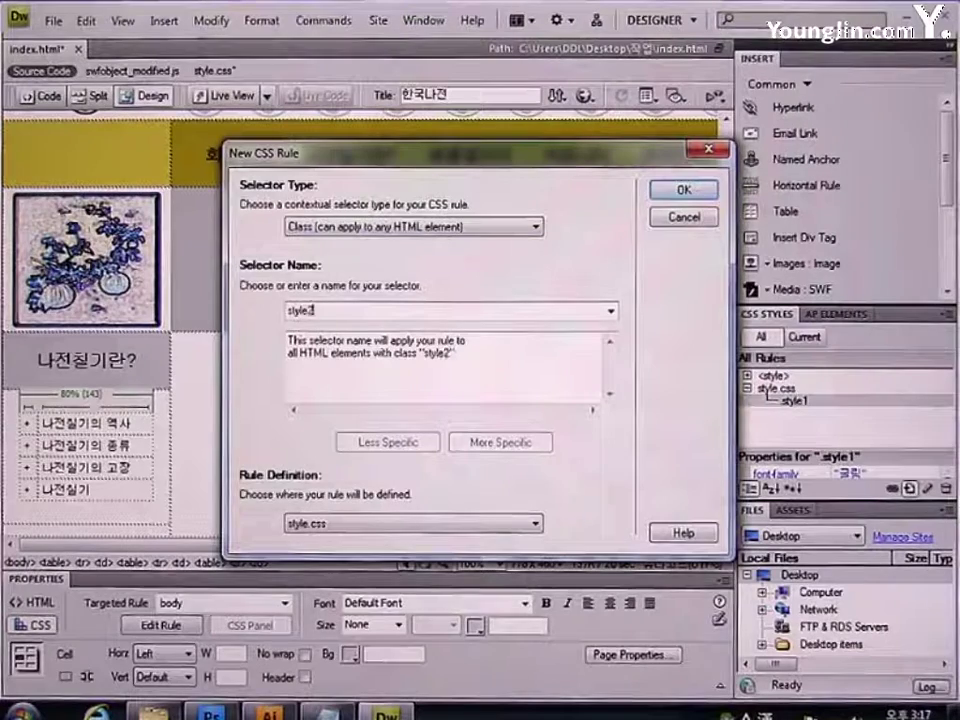
{"action": "type", "text": "le2"}
{"action": "key", "text": "Return"}
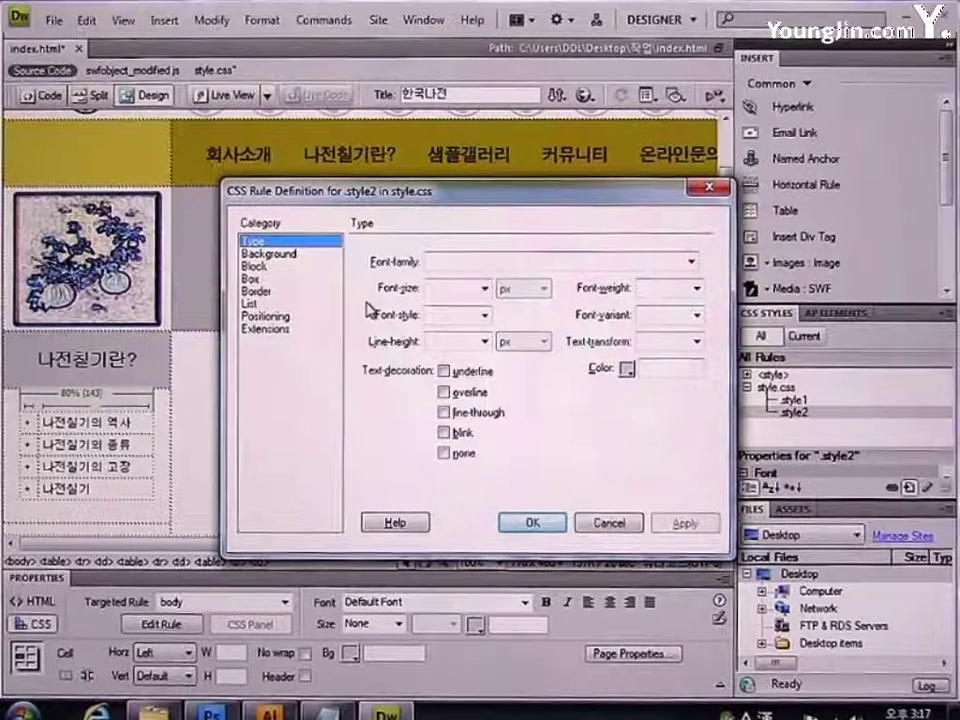
- Define the .style2 type as font 굴림, size 9 pt, color #000000 and text decoration none
{"action": "left_click", "coordinate": [690, 262]}
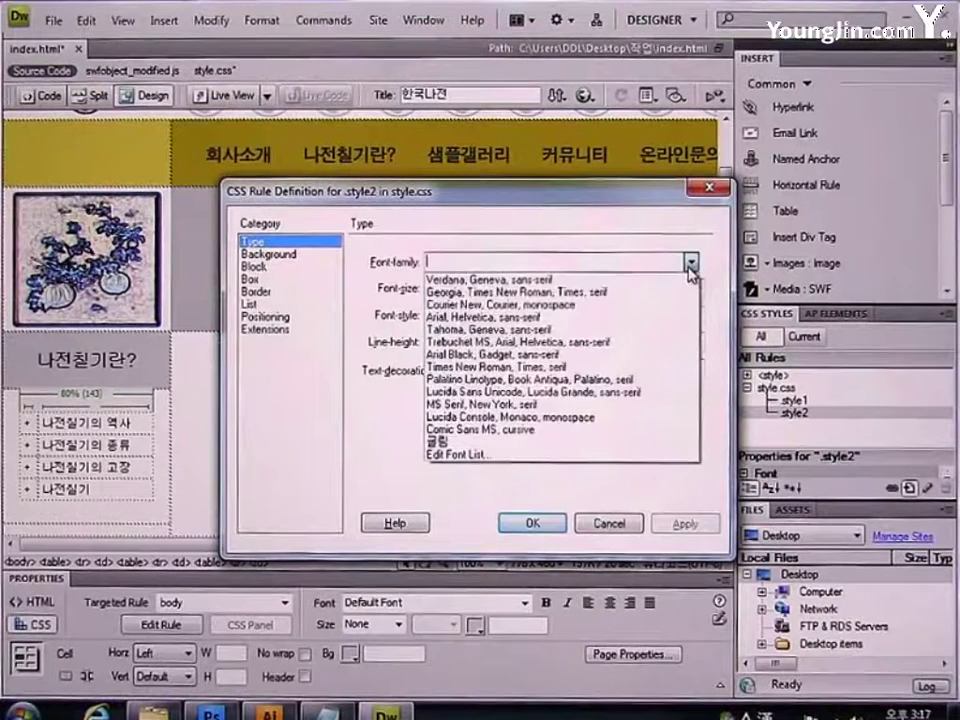
{"action": "left_click", "coordinate": [472, 440]}
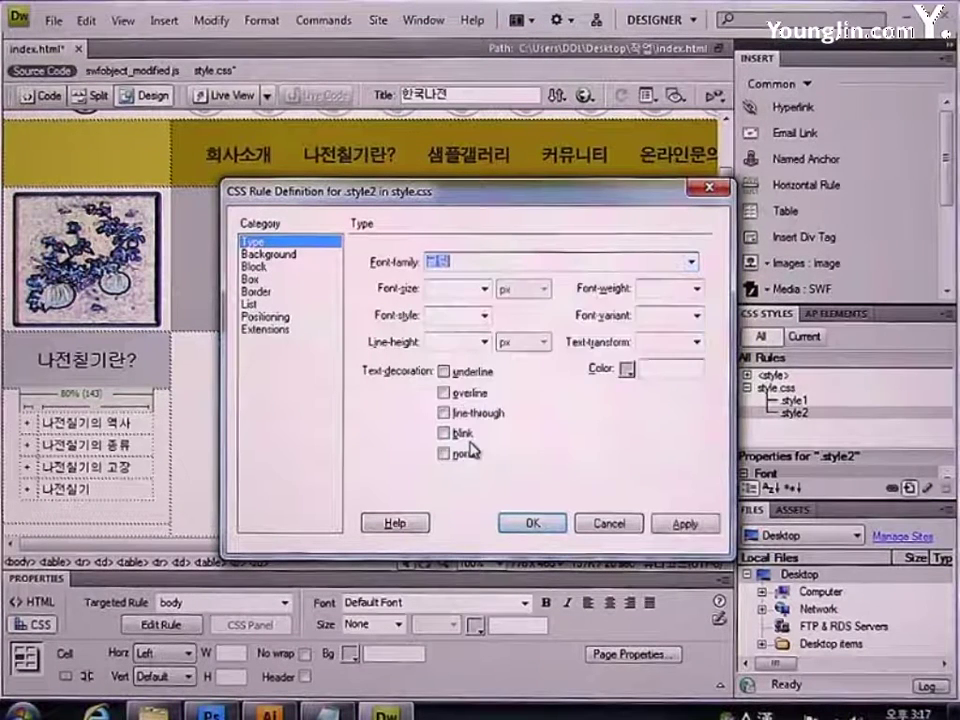
{"action": "left_click", "coordinate": [486, 288]}
{"action": "left_click", "coordinate": [470, 305]}
{"action": "left_click", "coordinate": [520, 292]}
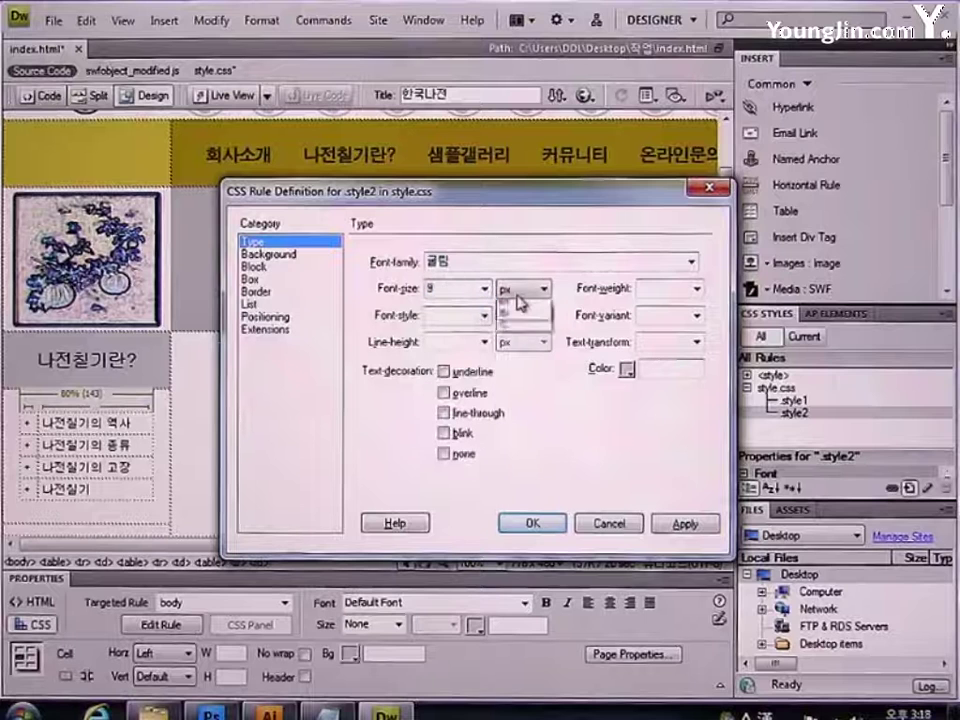
{"action": "left_click", "coordinate": [518, 314]}
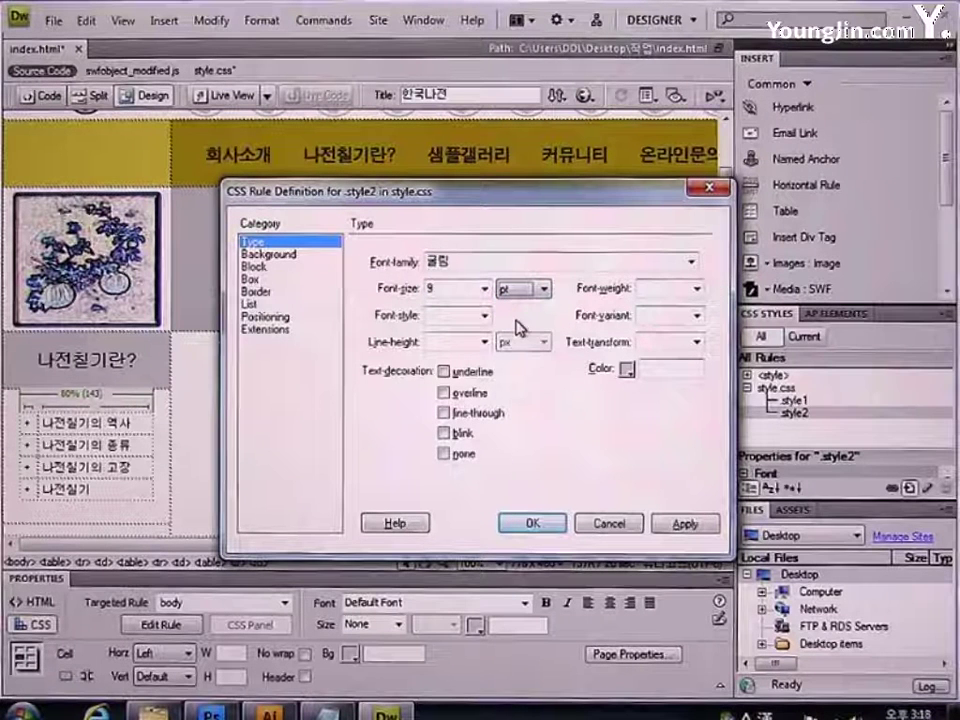
{"action": "left_click", "coordinate": [665, 369]}
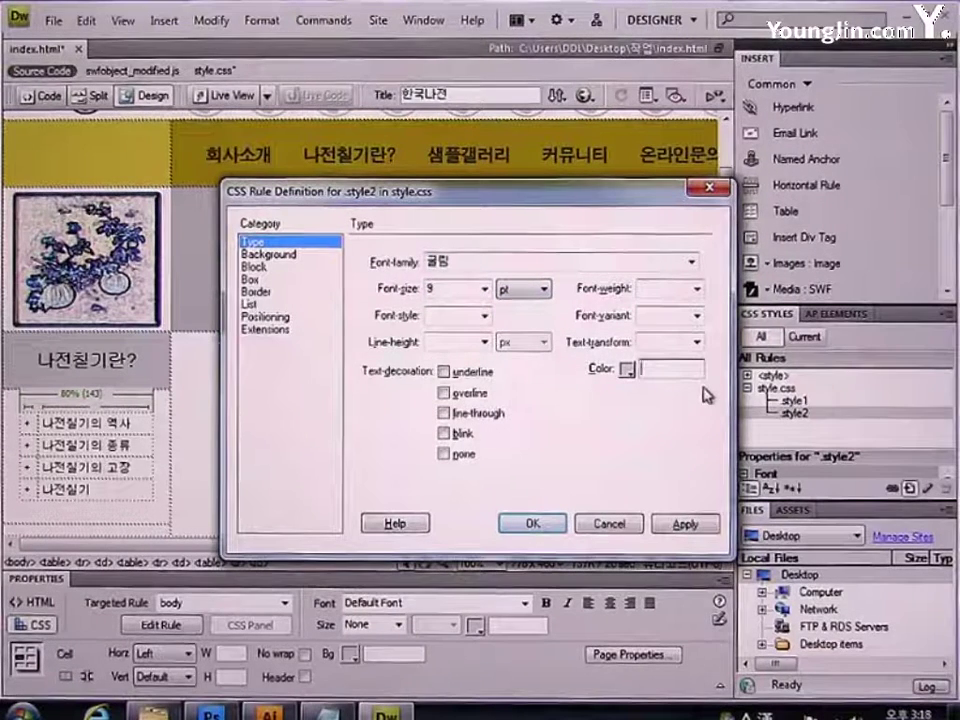
{"action": "type", "text": "#000"}
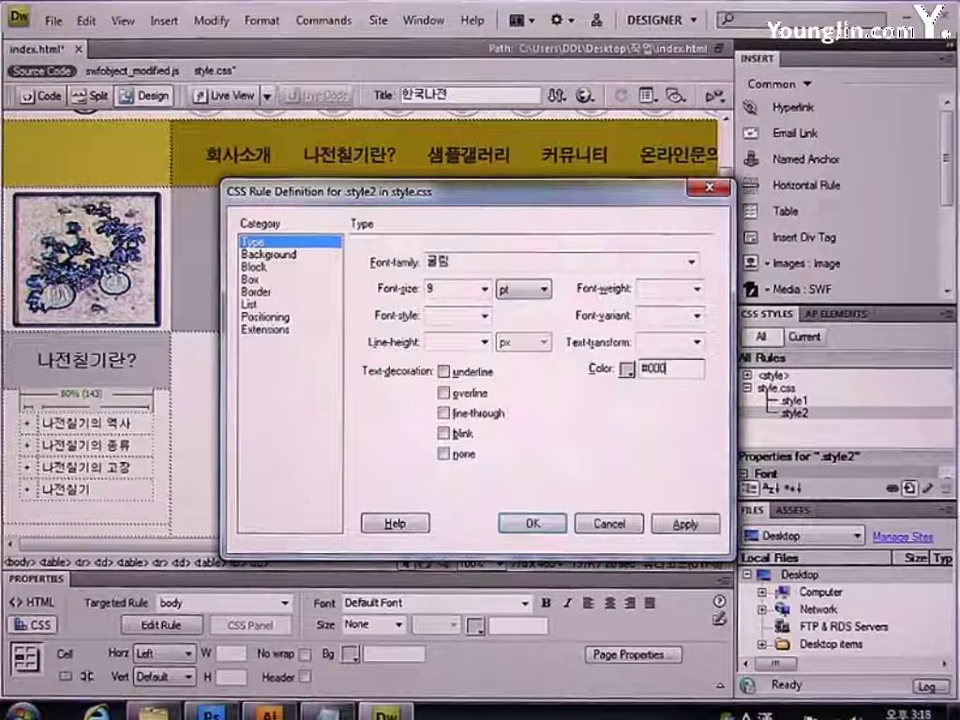
{"action": "type", "text": "000"}
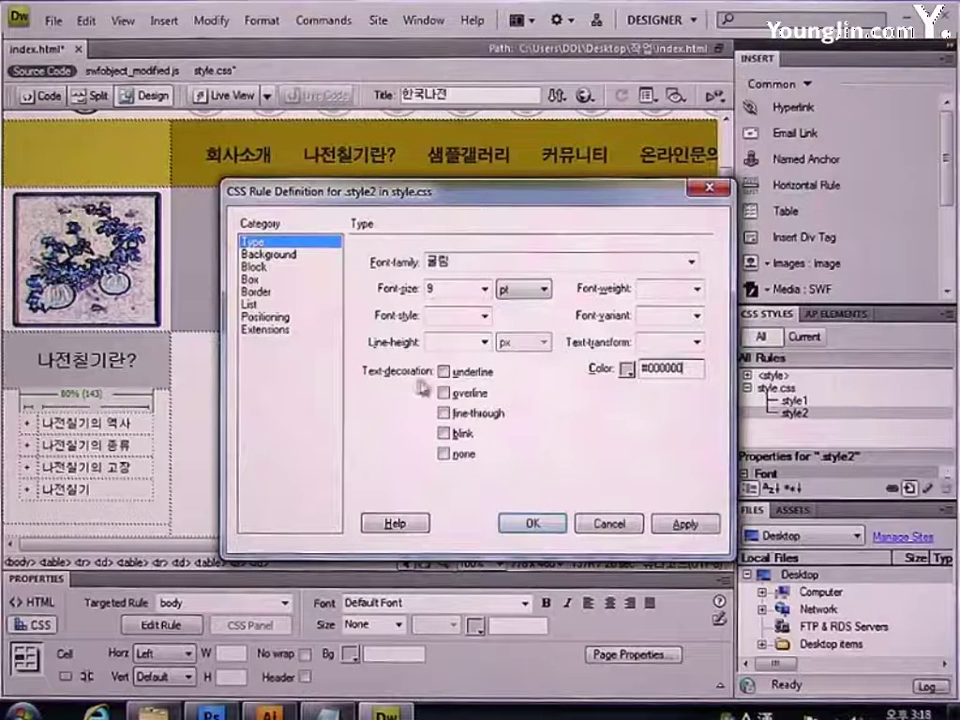
{"action": "left_click", "coordinate": [444, 454]}
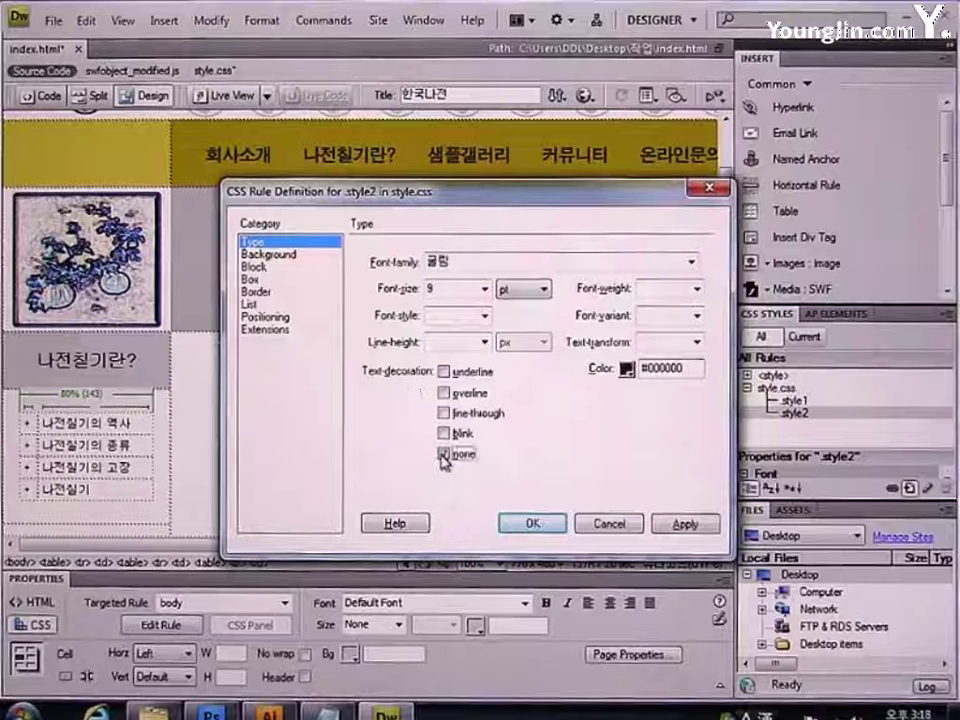
{"action": "left_click", "coordinate": [518, 526]}
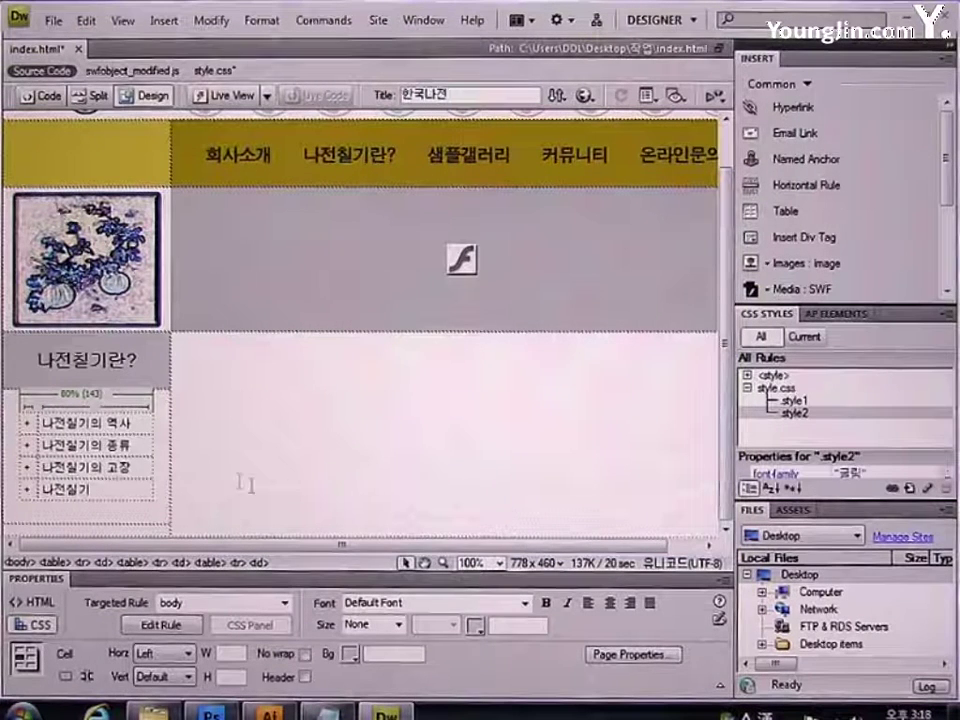
- Apply style2 to the whole second column of the nested table
{"action": "left_click", "coordinate": [143, 489]}
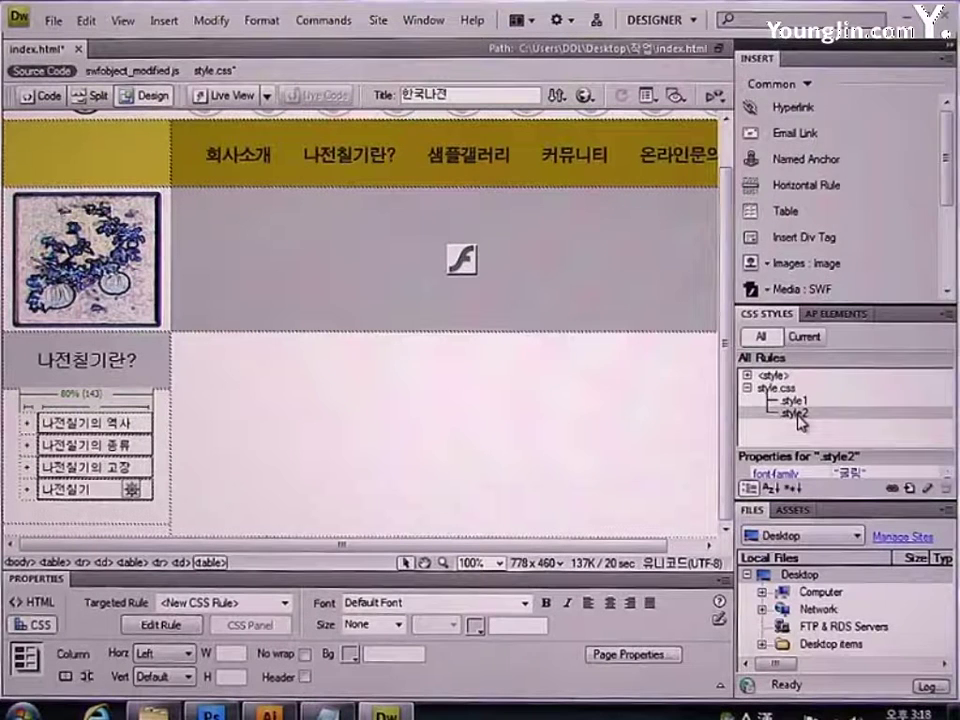
{"action": "right_click", "coordinate": [800, 421]}
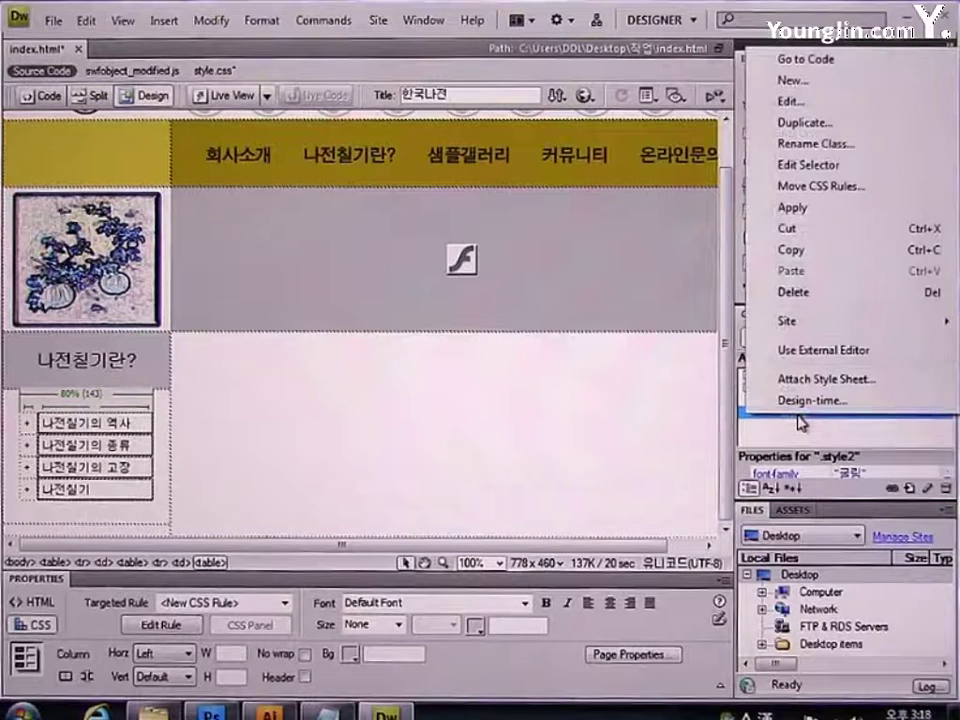
{"action": "left_click", "coordinate": [798, 209]}
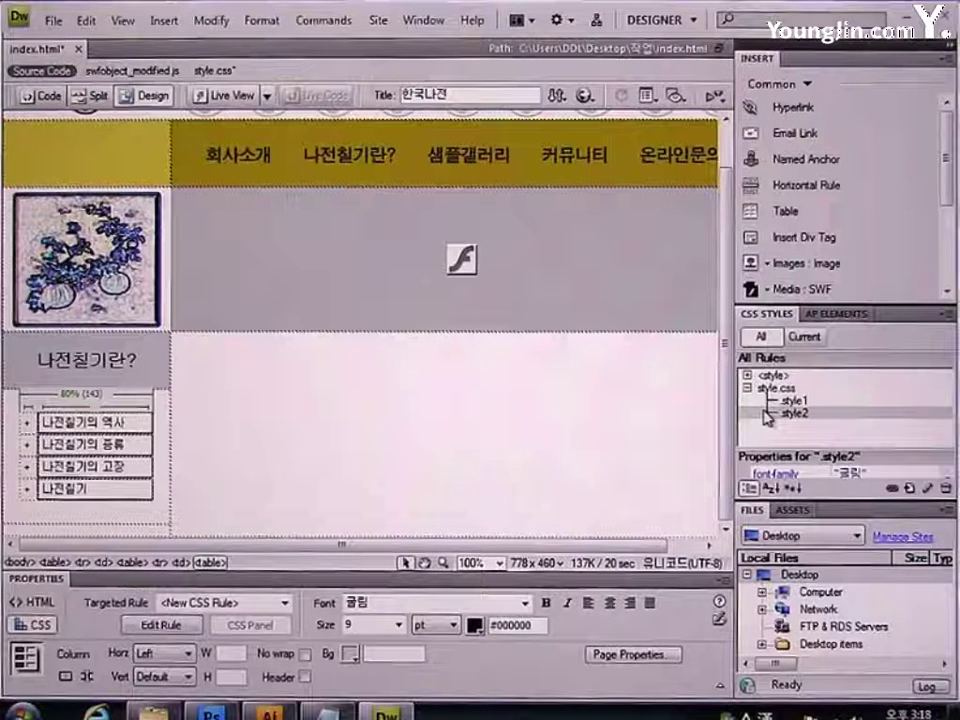
- Create a new compound CSS rule for the a:link selector, defined in style.css
{"action": "left_click", "coordinate": [911, 494]}
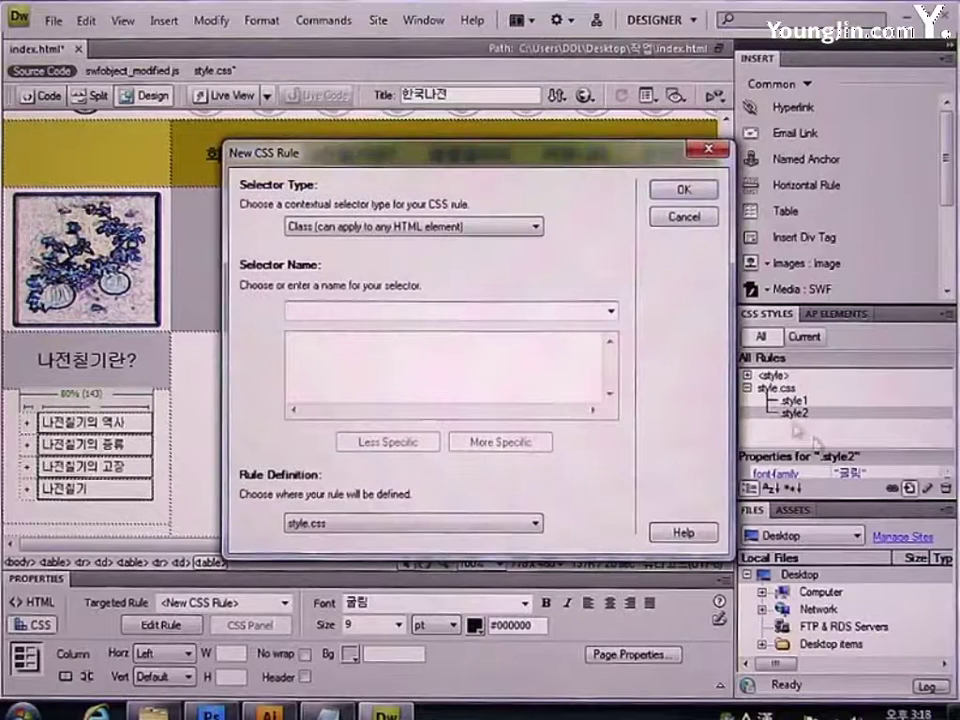
{"action": "left_click", "coordinate": [505, 237]}
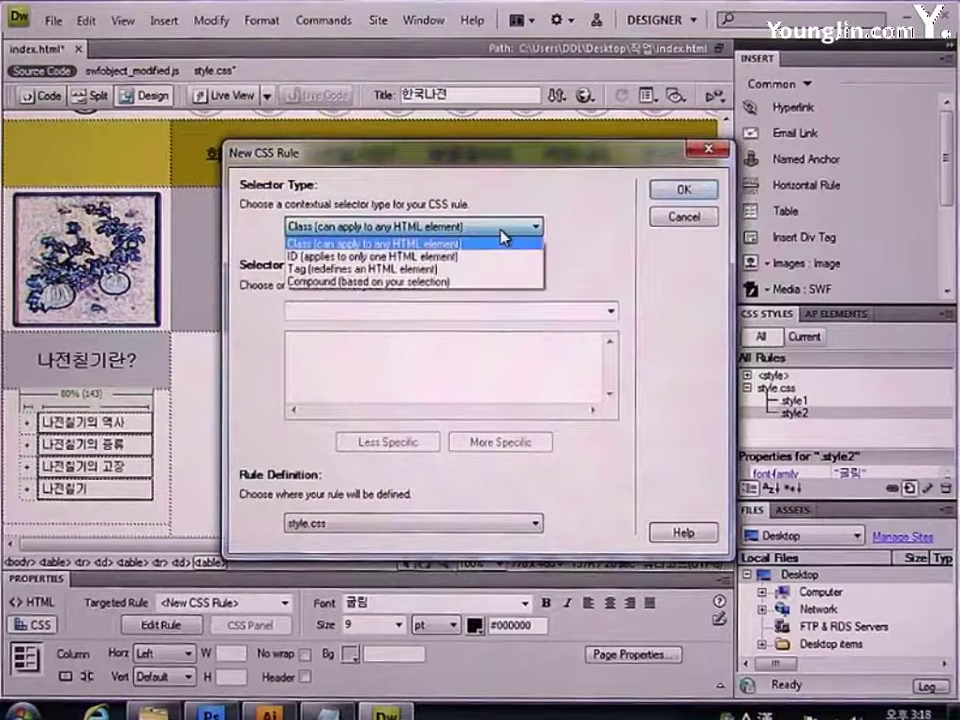
{"action": "left_click", "coordinate": [438, 283]}
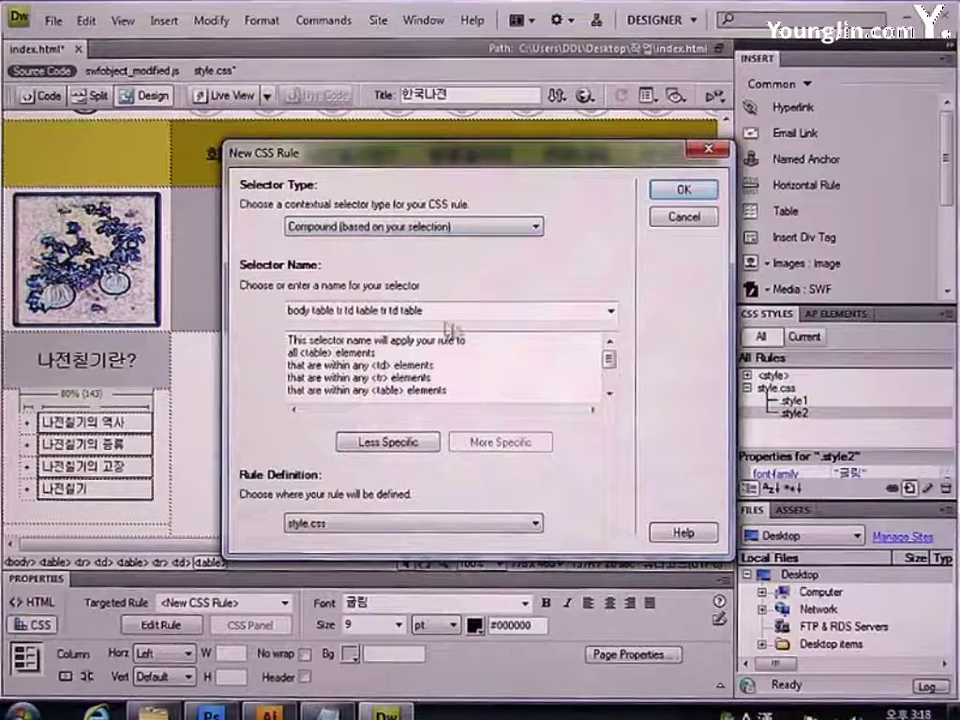
{"action": "left_click", "coordinate": [611, 313]}
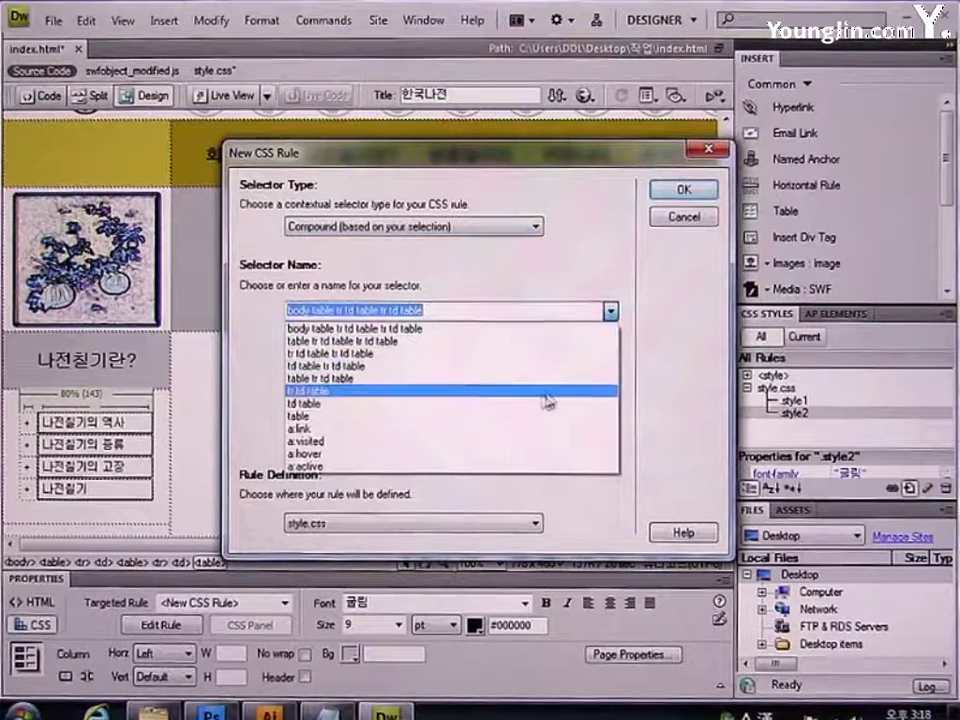
{"action": "left_click", "coordinate": [496, 429]}
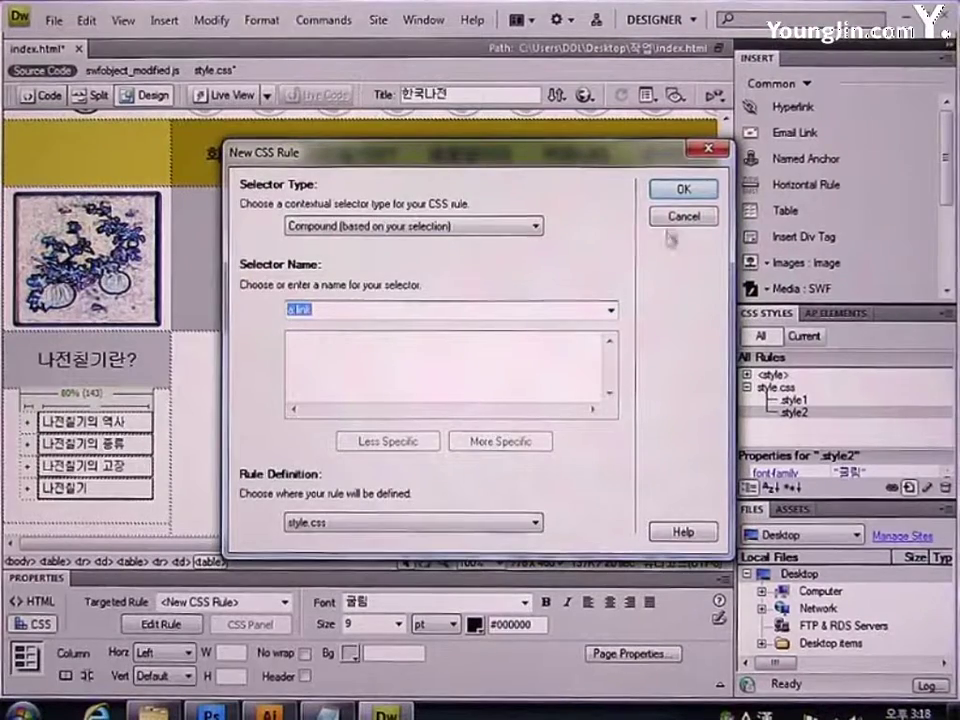
{"action": "left_click", "coordinate": [674, 196]}
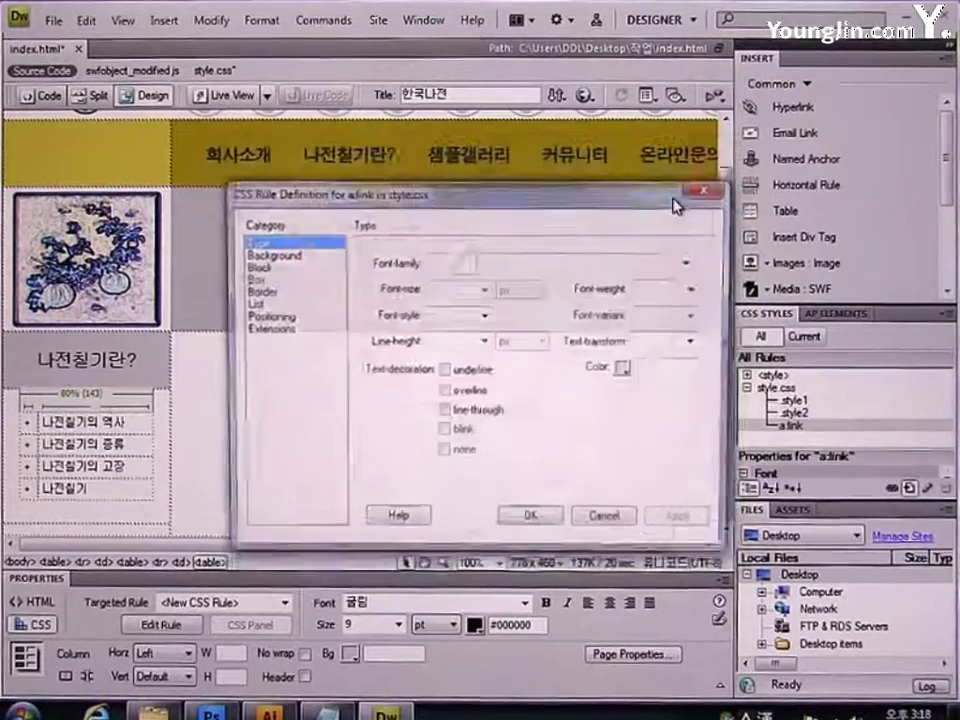
- Define the a:link type as font 굴림, size 10 pt, color #999999 and text decoration none
{"action": "left_click", "coordinate": [691, 261]}
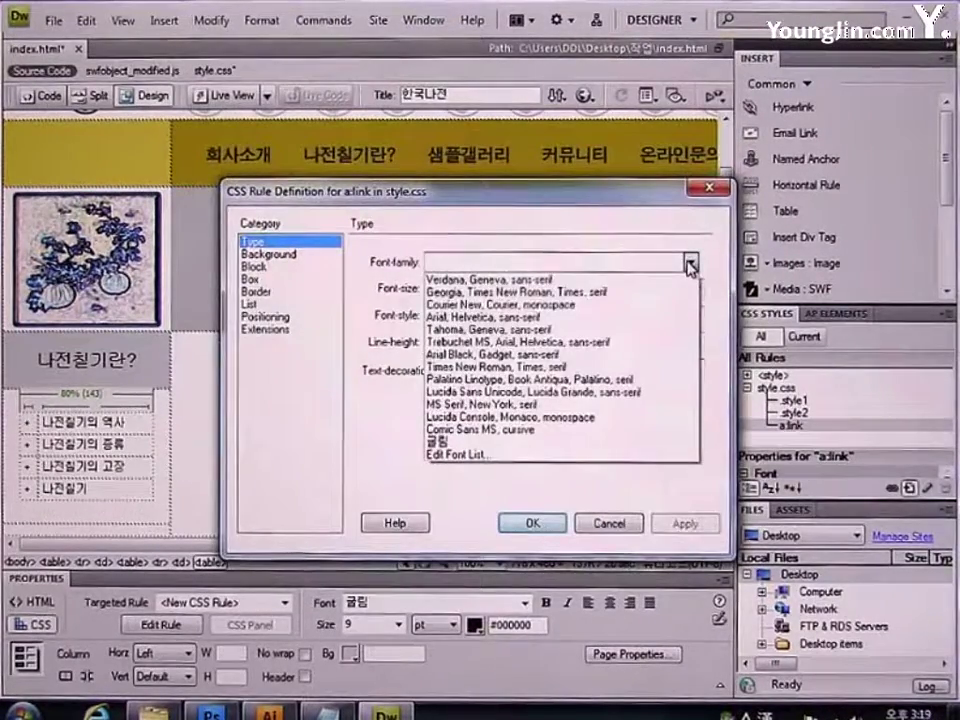
{"action": "left_click", "coordinate": [531, 441]}
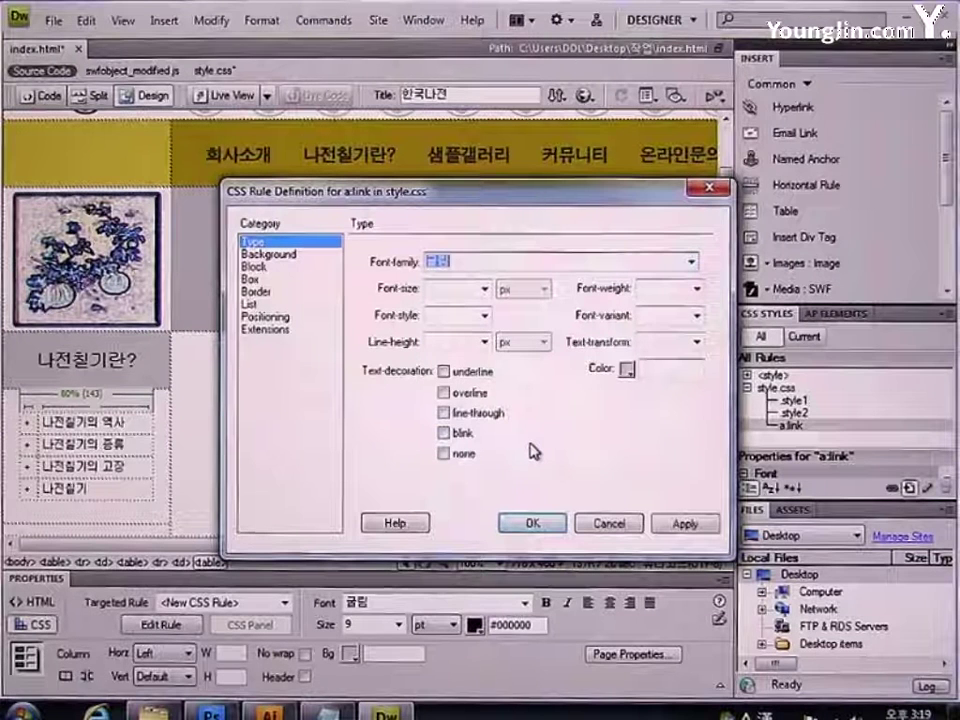
{"action": "left_click", "coordinate": [484, 289]}
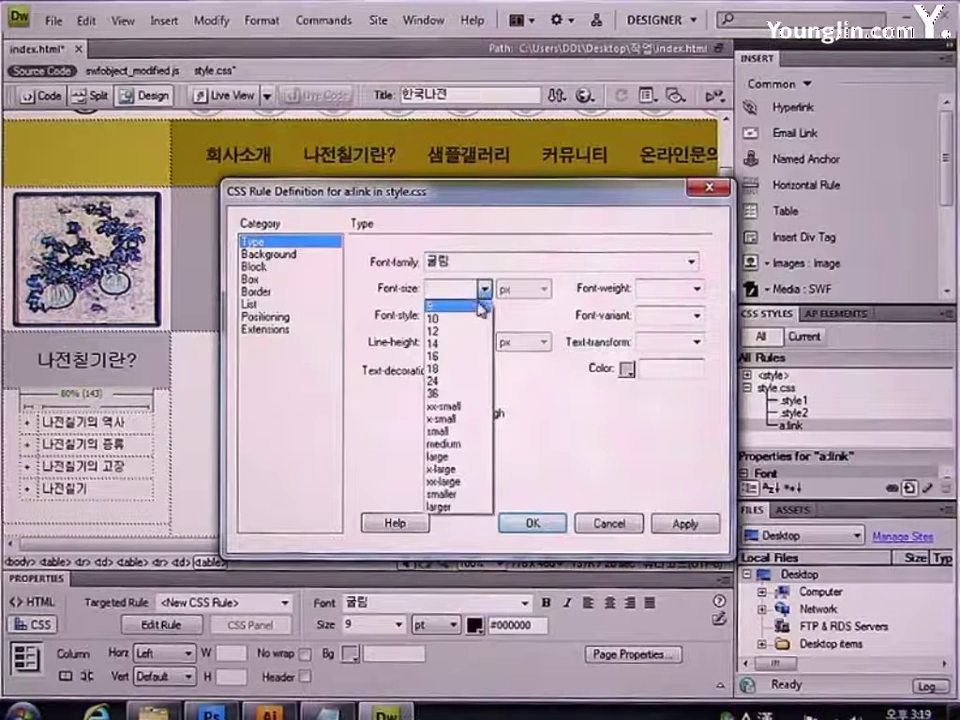
{"action": "left_click", "coordinate": [481, 306]}
{"action": "left_click", "coordinate": [516, 291]}
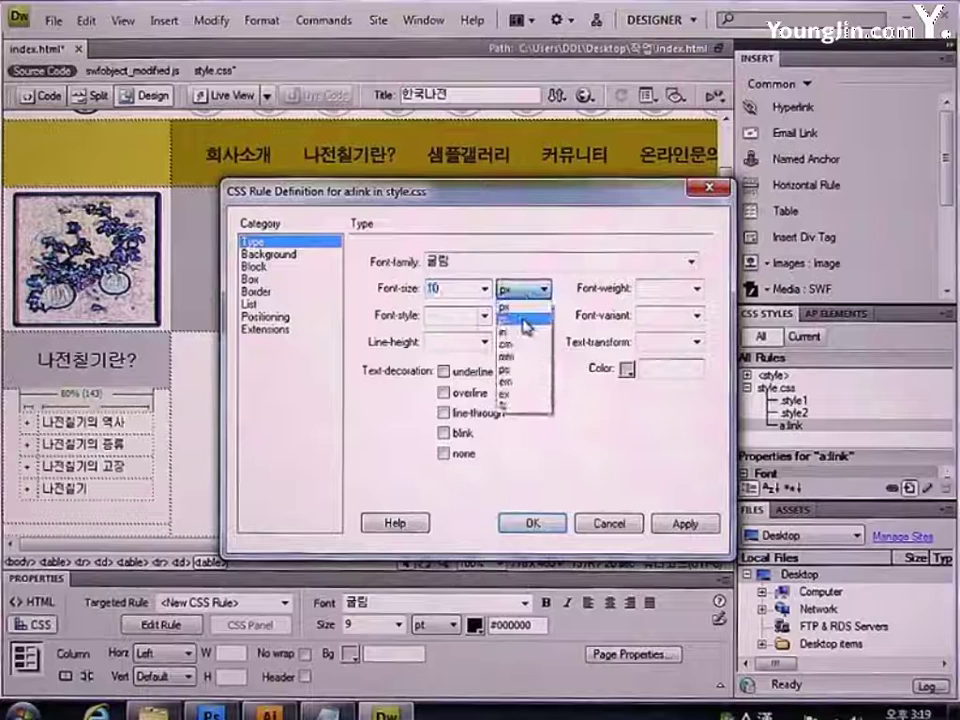
{"action": "left_click", "coordinate": [527, 326]}
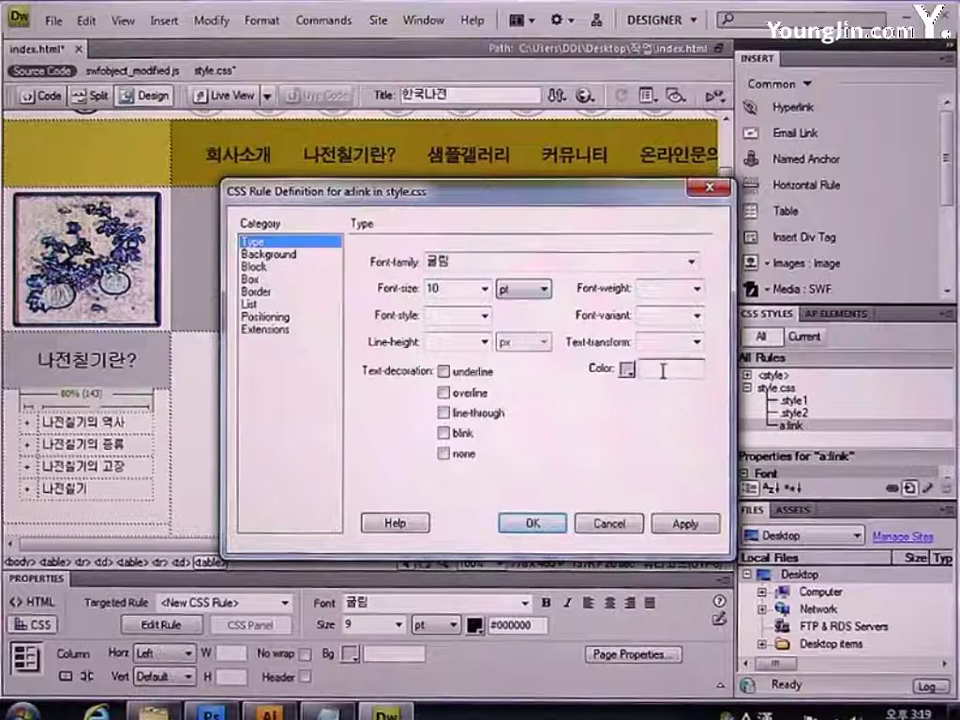
{"action": "type", "text": "#999999"}
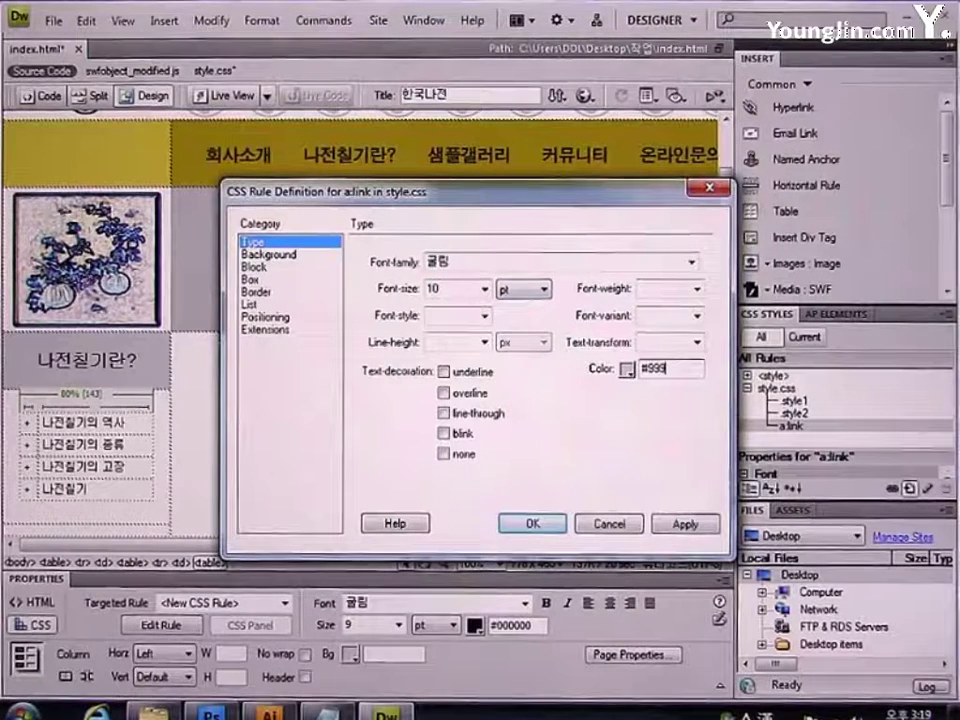
{"action": "left_click", "coordinate": [458, 455]}
{"action": "left_click", "coordinate": [532, 523]}
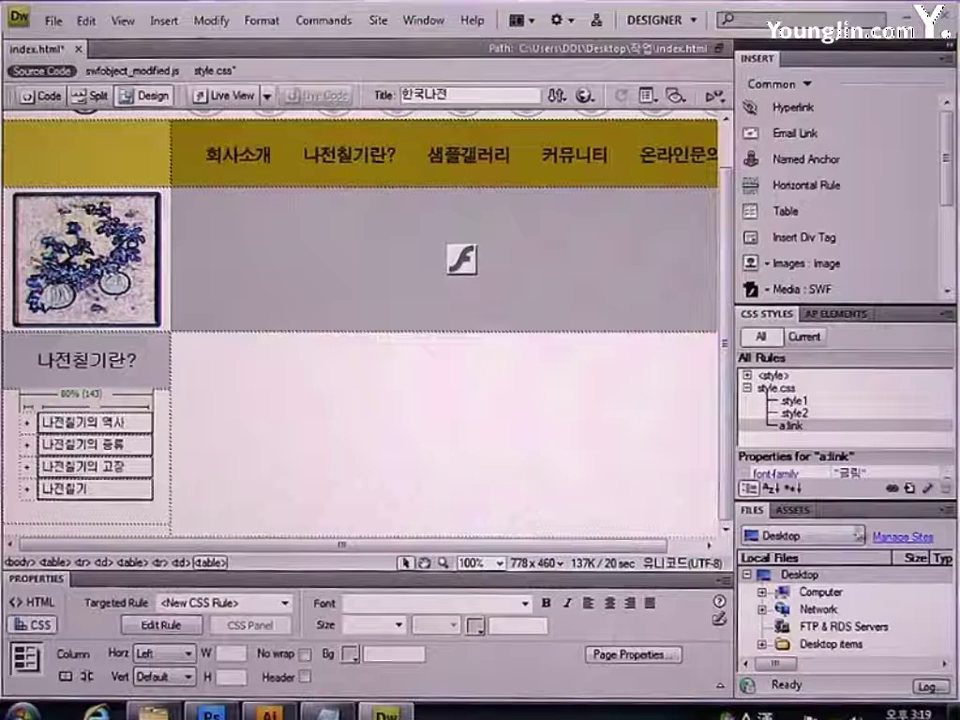
- Create a new compound CSS rule for the a:active selector, defined in style.css
{"action": "left_click", "coordinate": [910, 489]}
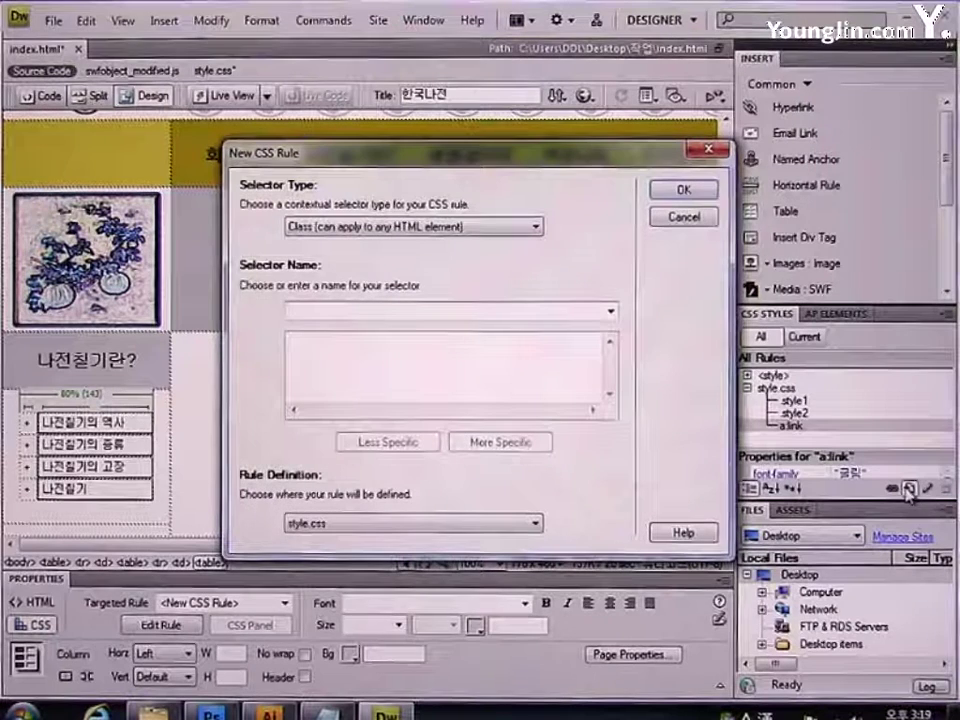
{"action": "left_click", "coordinate": [505, 230]}
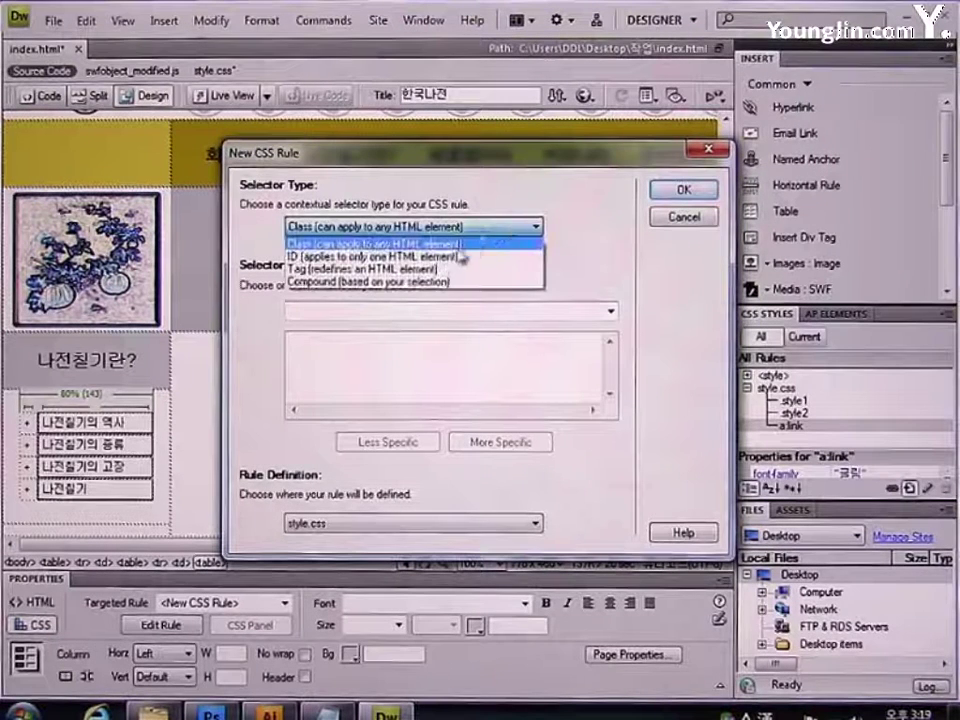
{"action": "left_click", "coordinate": [444, 282]}
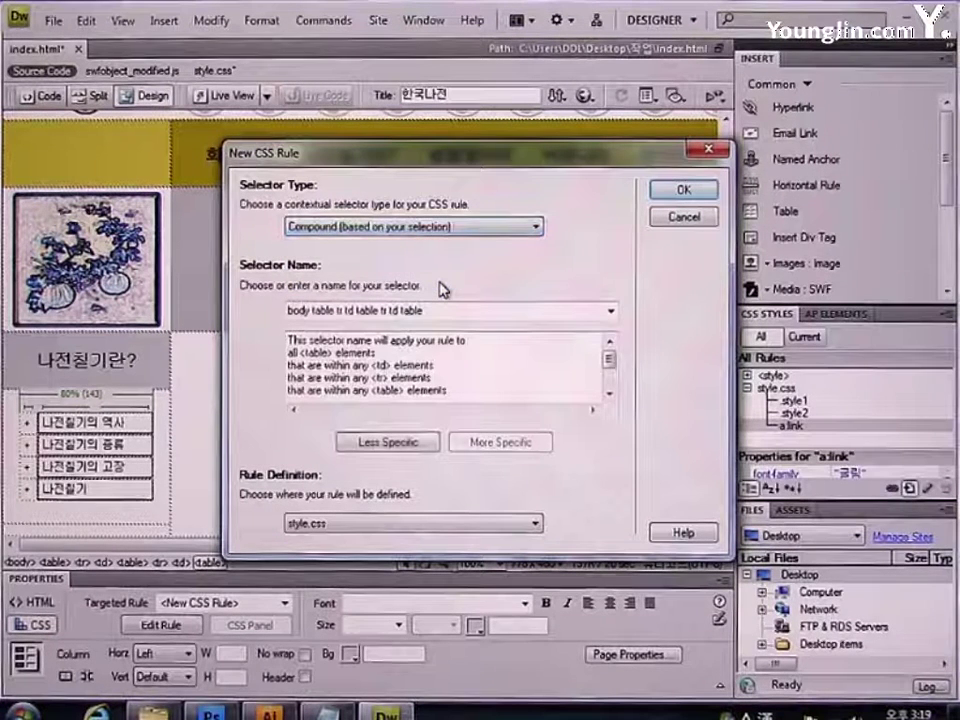
{"action": "left_click", "coordinate": [611, 311]}
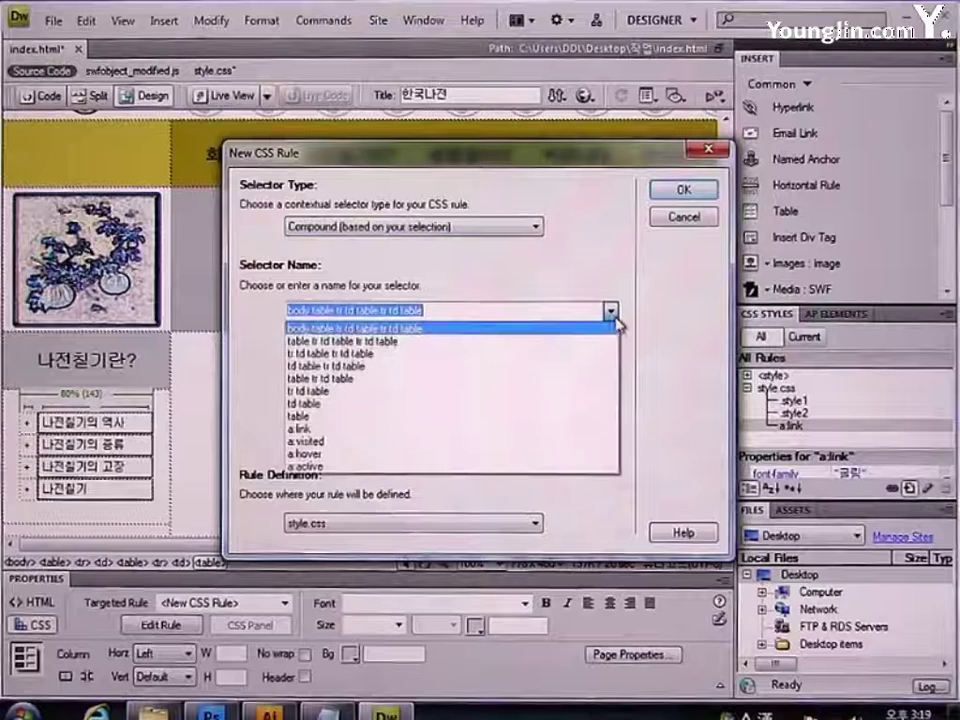
{"action": "left_click", "coordinate": [414, 466]}
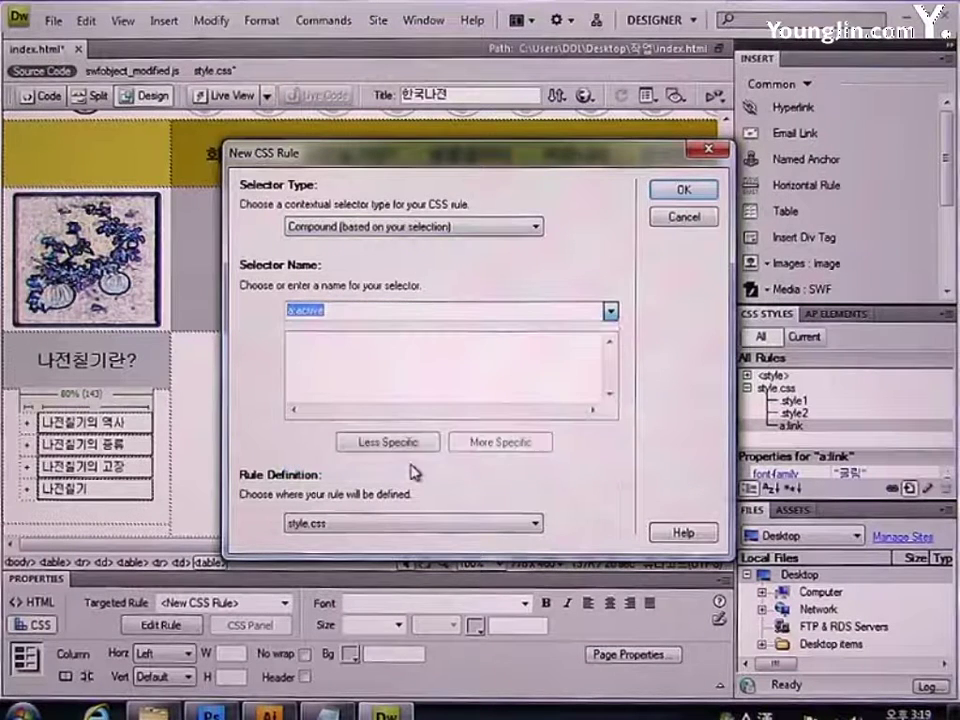
{"action": "left_click", "coordinate": [683, 190]}
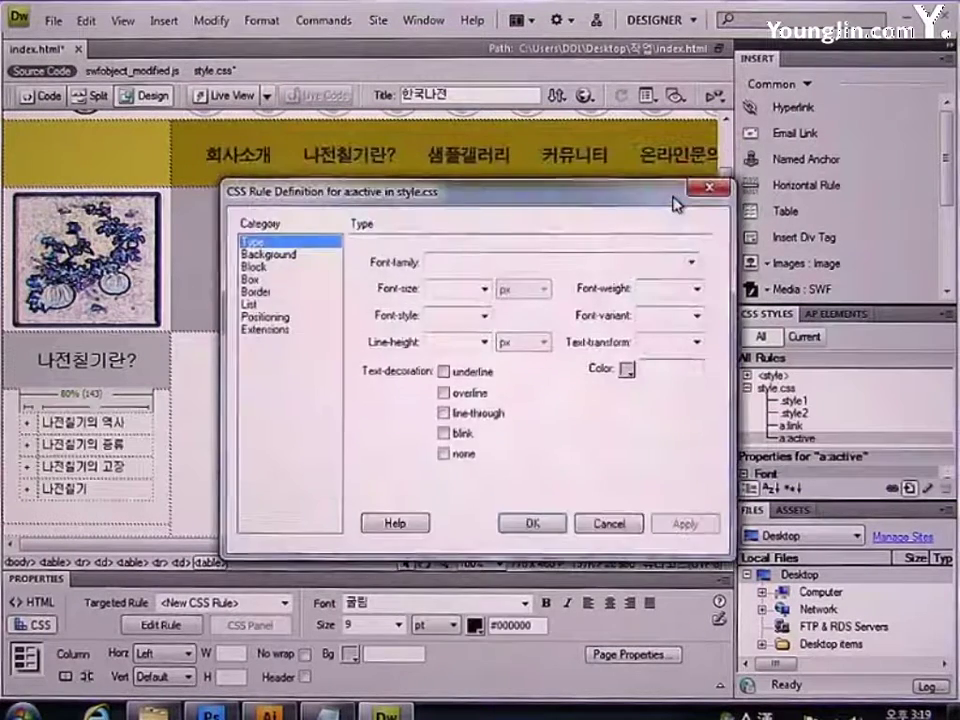
- Define the a:active type as font 굴림, size 10 pt, color #665900 and text decoration none
{"action": "left_click", "coordinate": [690, 261]}
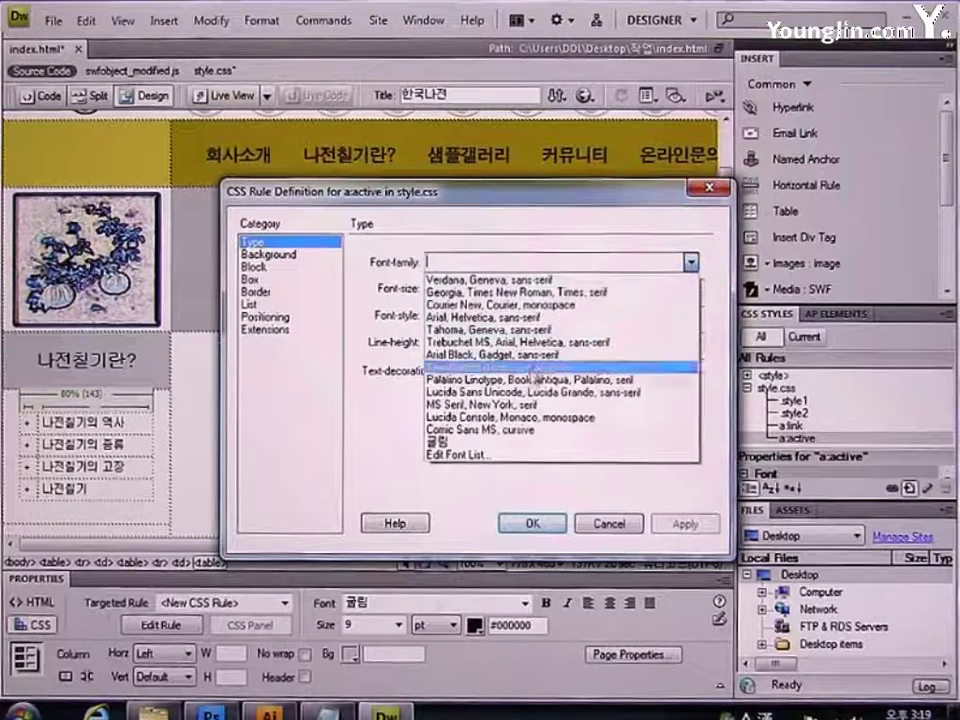
{"action": "left_click", "coordinate": [513, 441]}
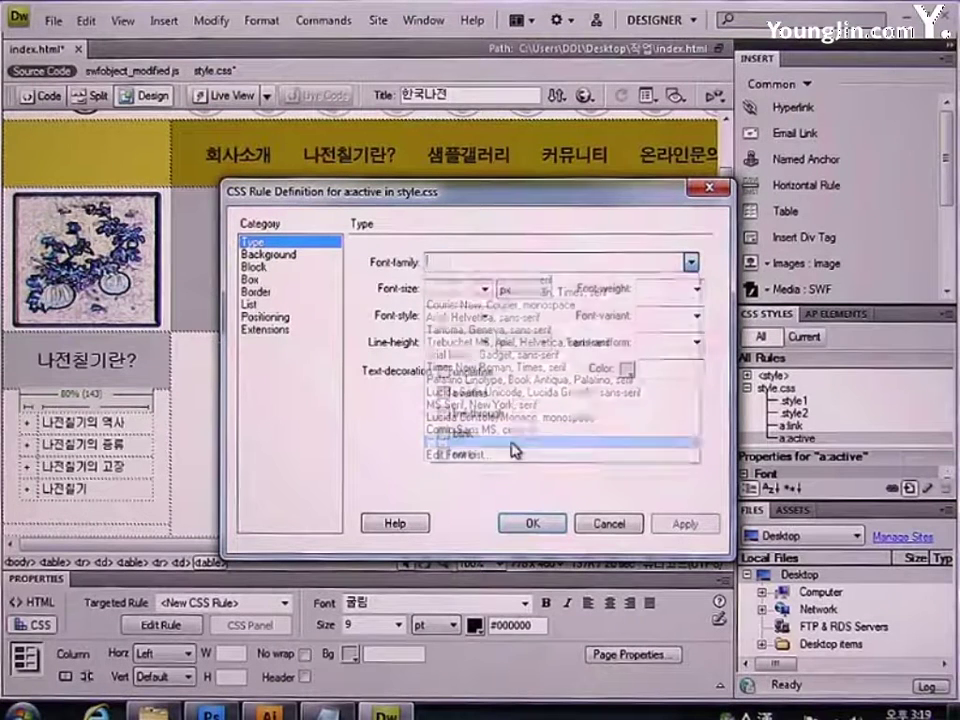
{"action": "left_click", "coordinate": [484, 289]}
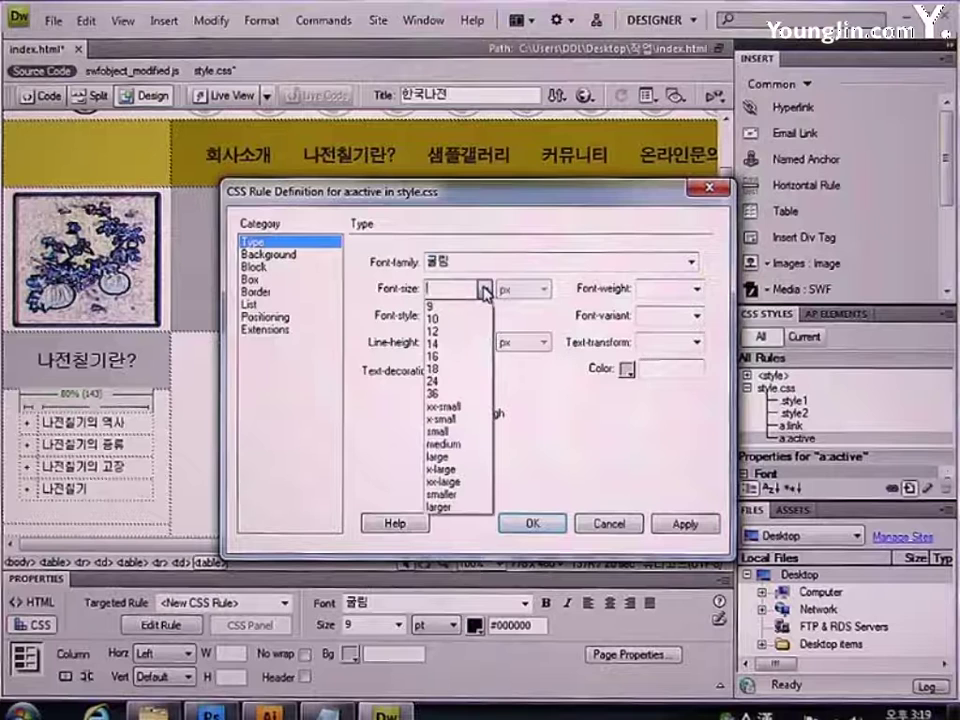
{"action": "left_click", "coordinate": [473, 318]}
{"action": "left_click", "coordinate": [516, 290]}
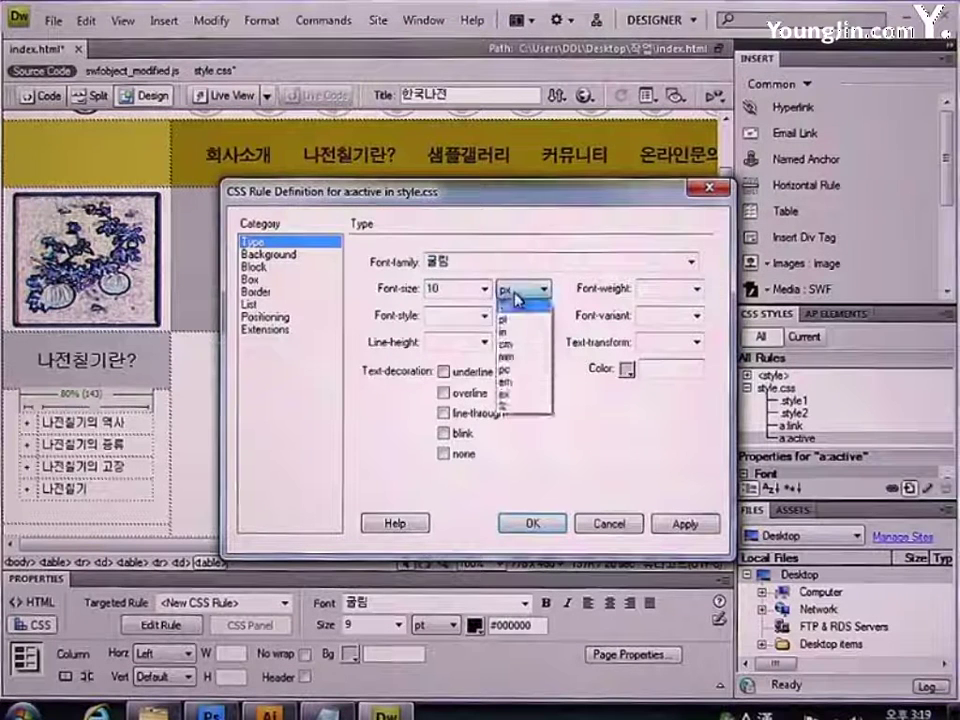
{"action": "left_click", "coordinate": [514, 318]}
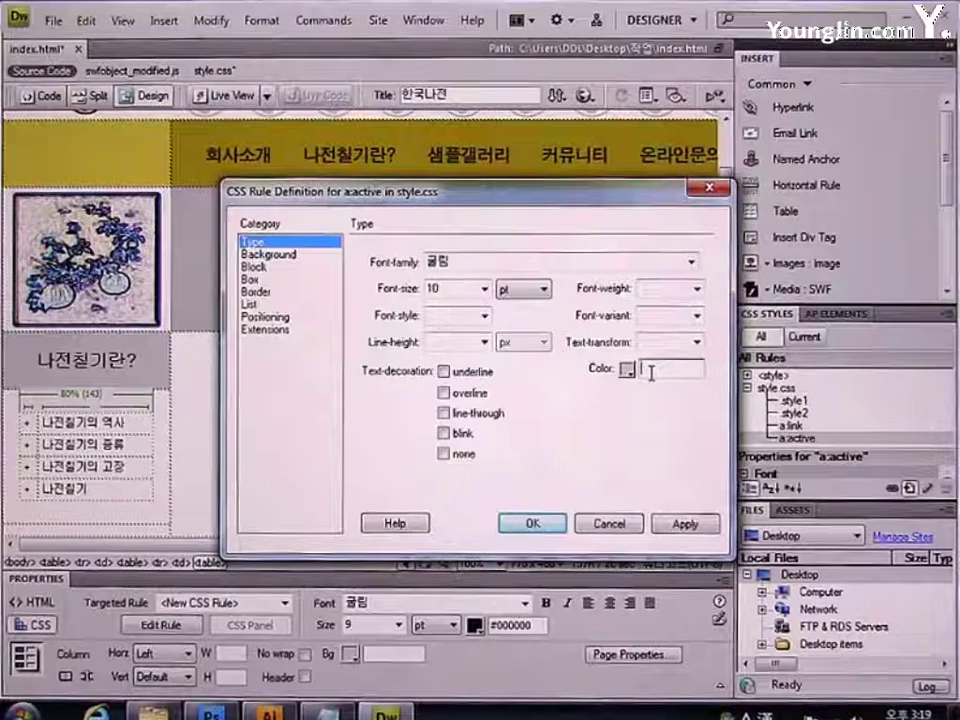
{"action": "type", "text": "#665900"}
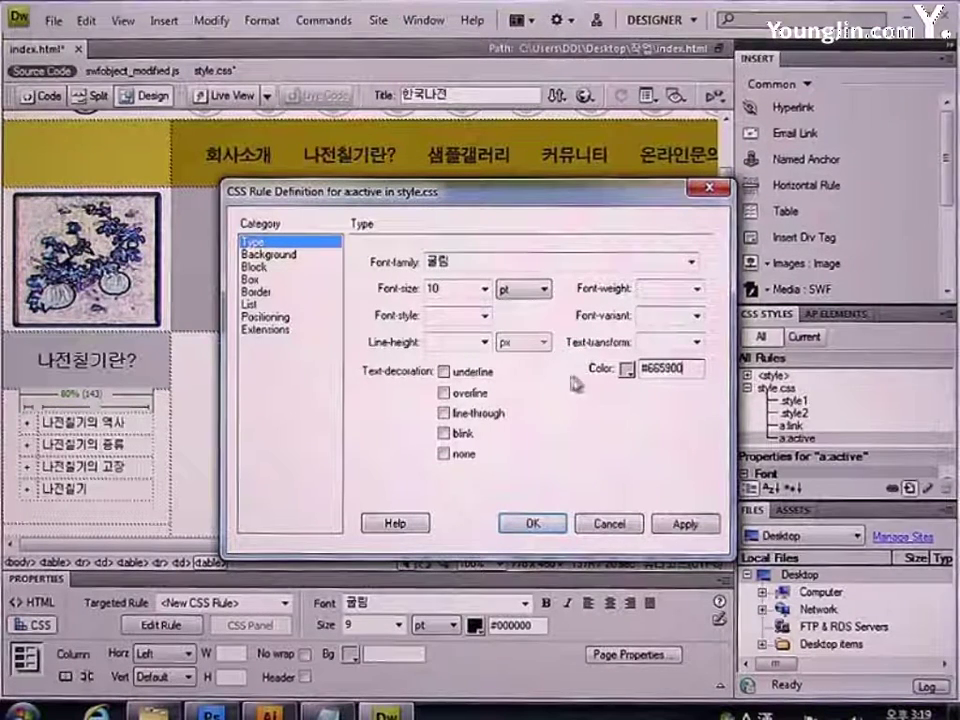
{"action": "left_click", "coordinate": [462, 457]}
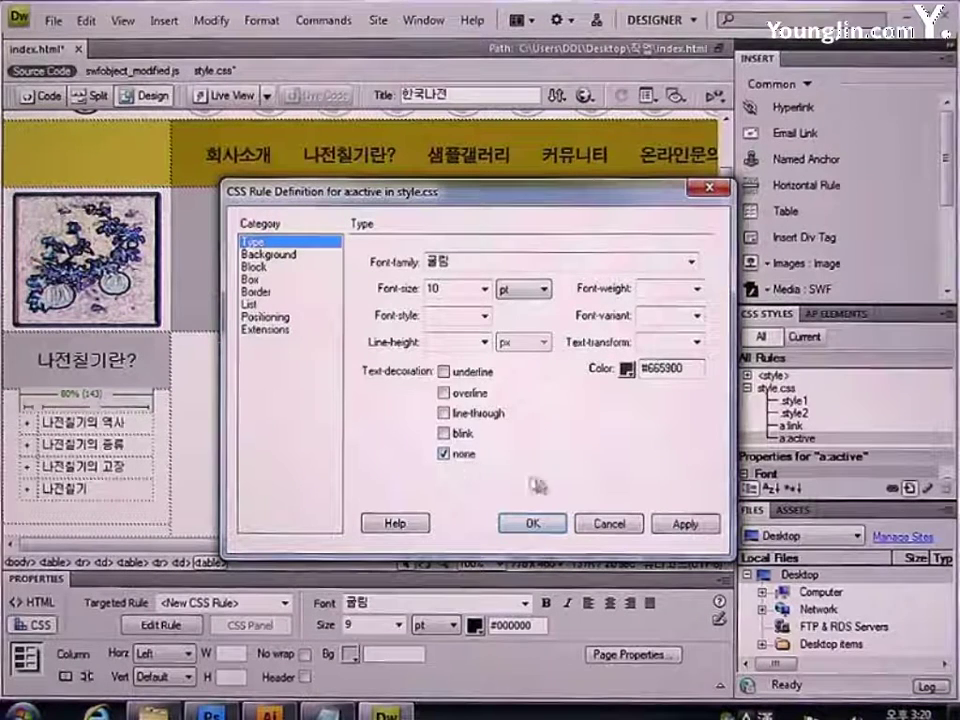
{"action": "left_click", "coordinate": [533, 523]}
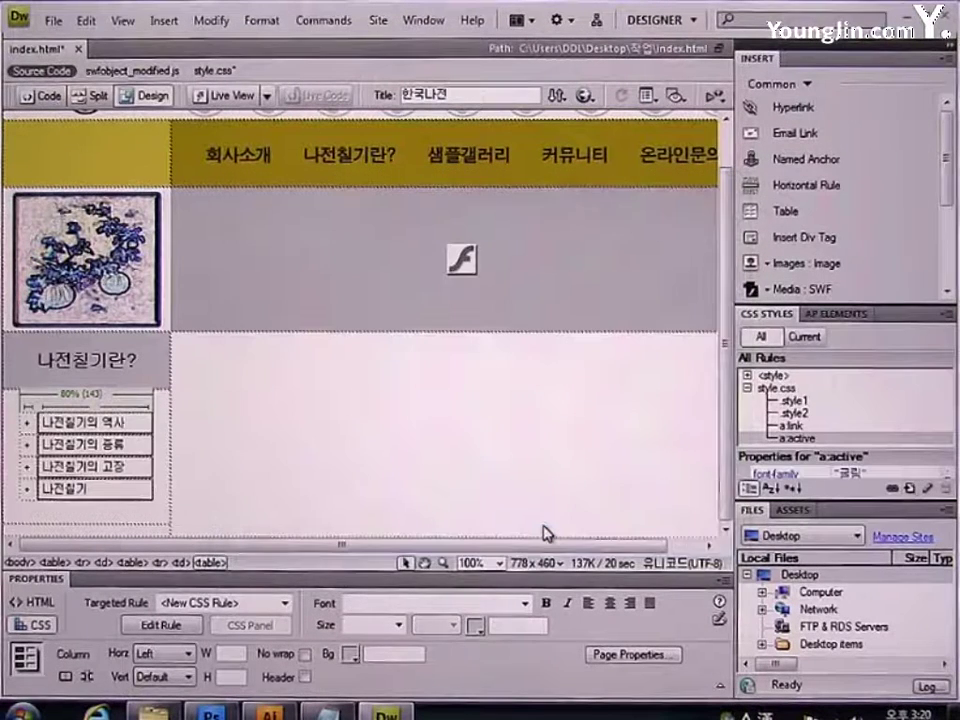
- Create a new compound CSS rule for the a:visited selector, defined in style.css
{"action": "left_click", "coordinate": [907, 491]}
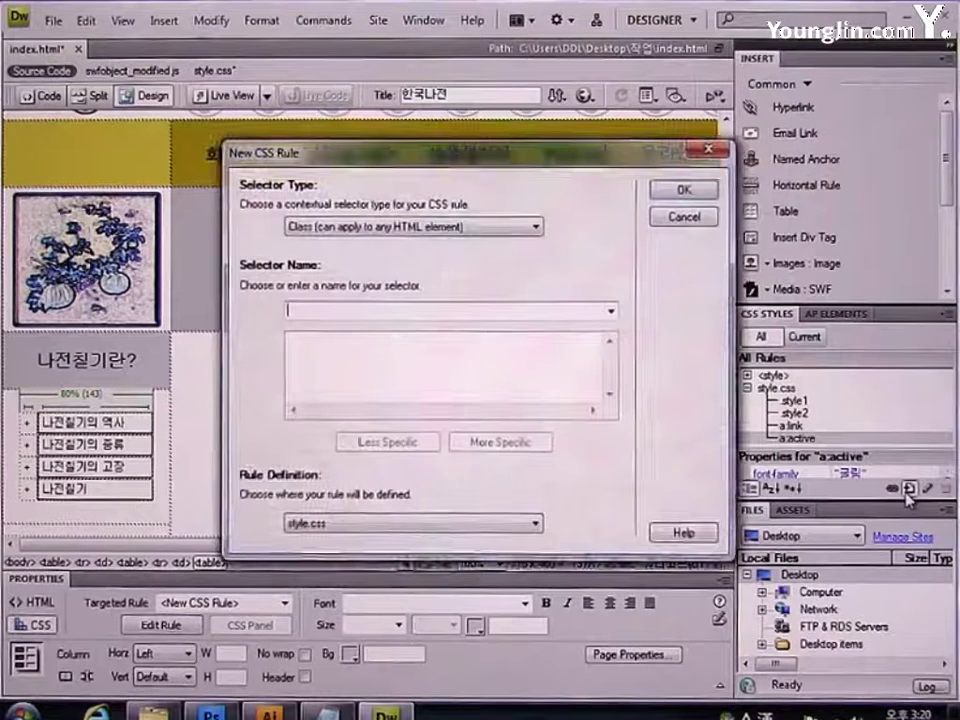
{"action": "left_click", "coordinate": [501, 230]}
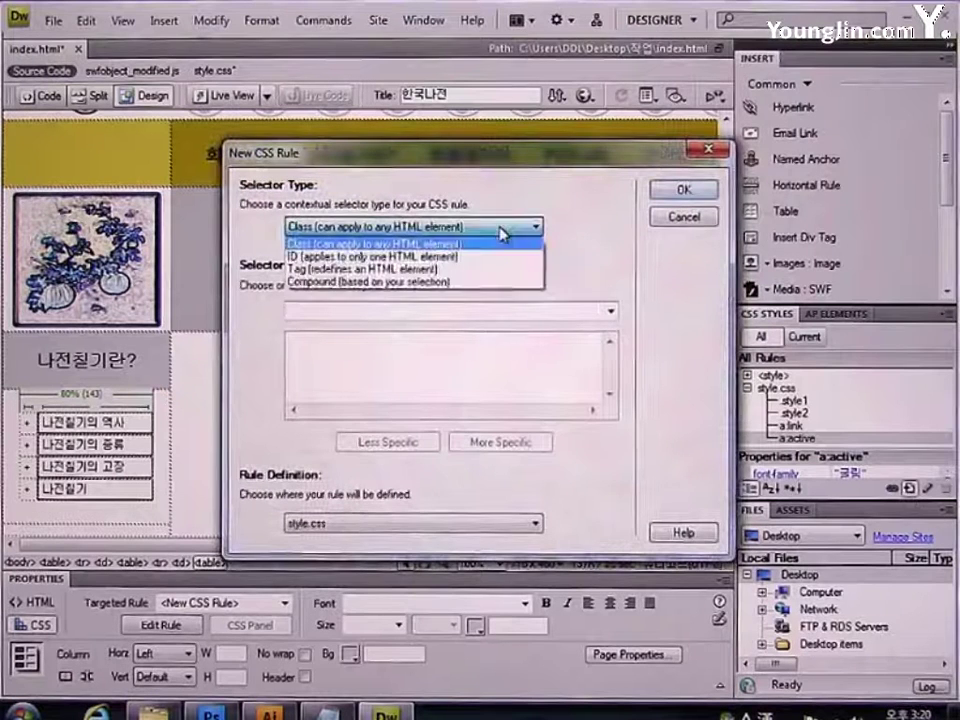
{"action": "left_click", "coordinate": [462, 282]}
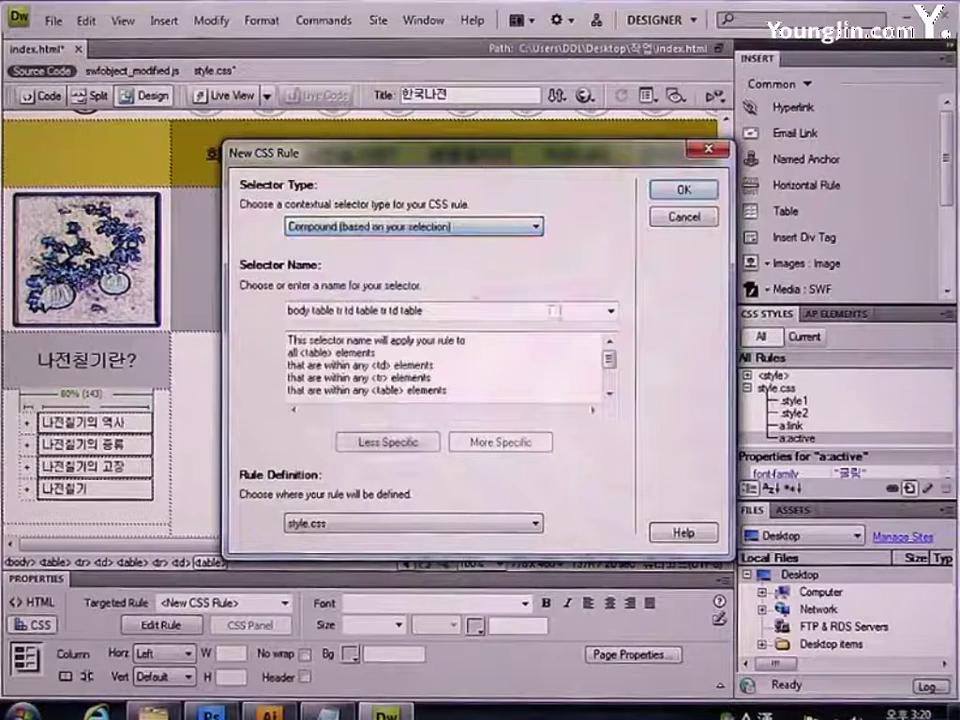
{"action": "left_click", "coordinate": [612, 313]}
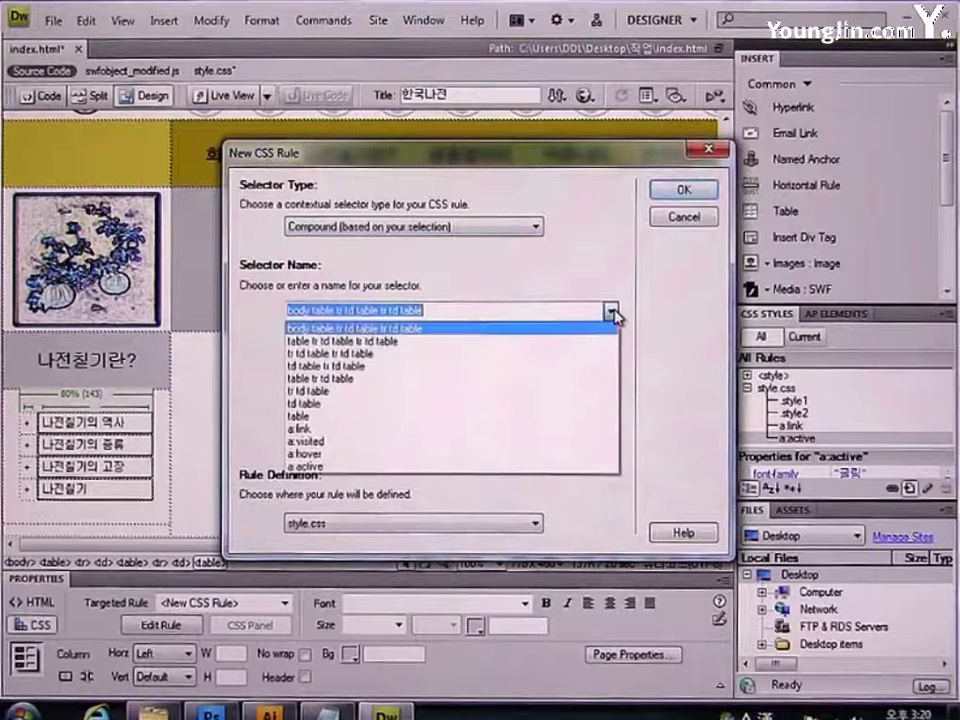
{"action": "left_click", "coordinate": [385, 450]}
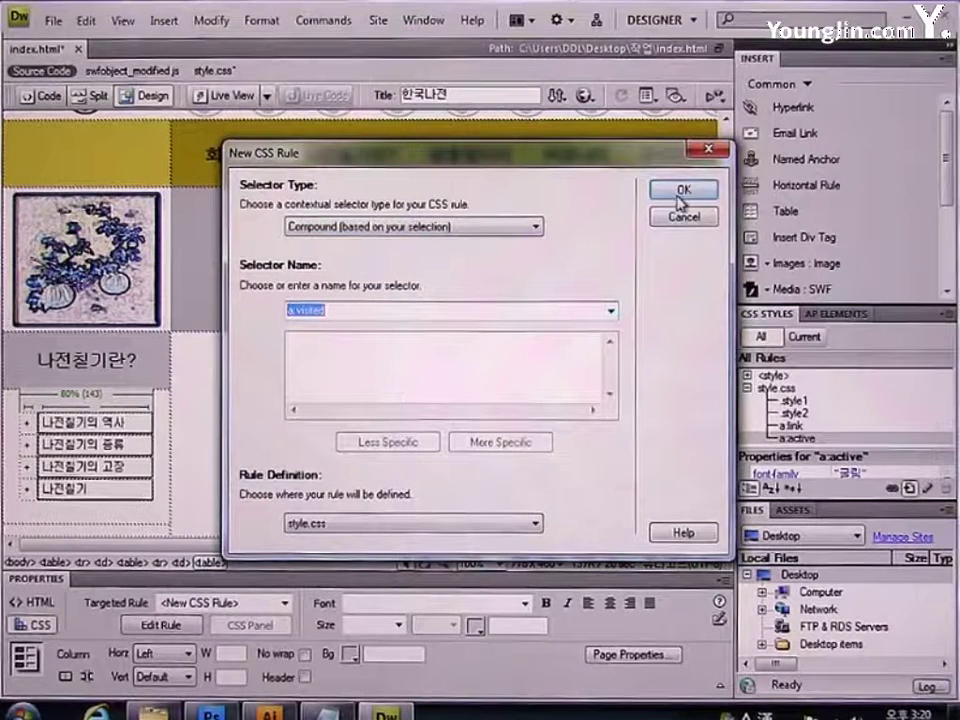
{"action": "left_click", "coordinate": [684, 189]}
- Define the a:visited type as font 굴림, size 10 pt, color #666666 and text decoration none
{"action": "left_click", "coordinate": [691, 262]}
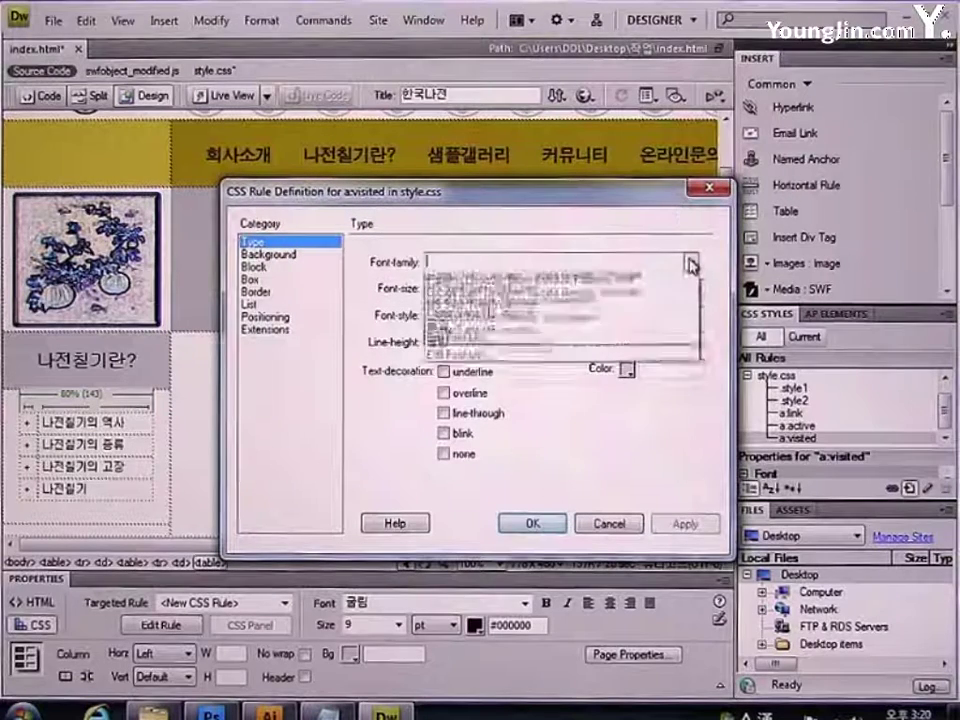
{"action": "left_click", "coordinate": [490, 442]}
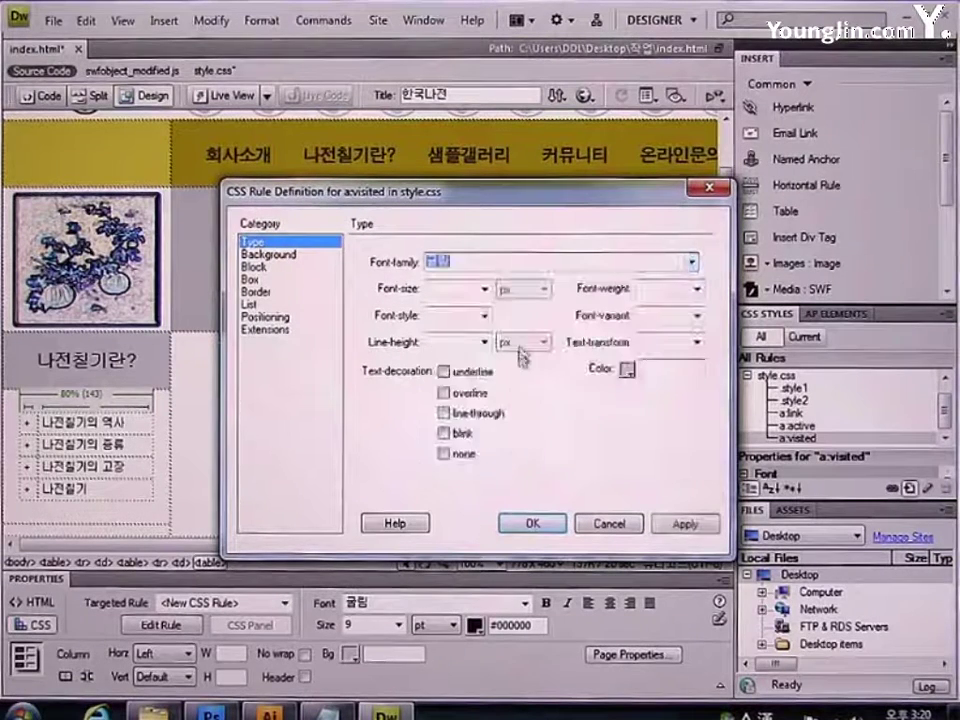
{"action": "left_click", "coordinate": [484, 288]}
{"action": "left_click", "coordinate": [432, 318]}
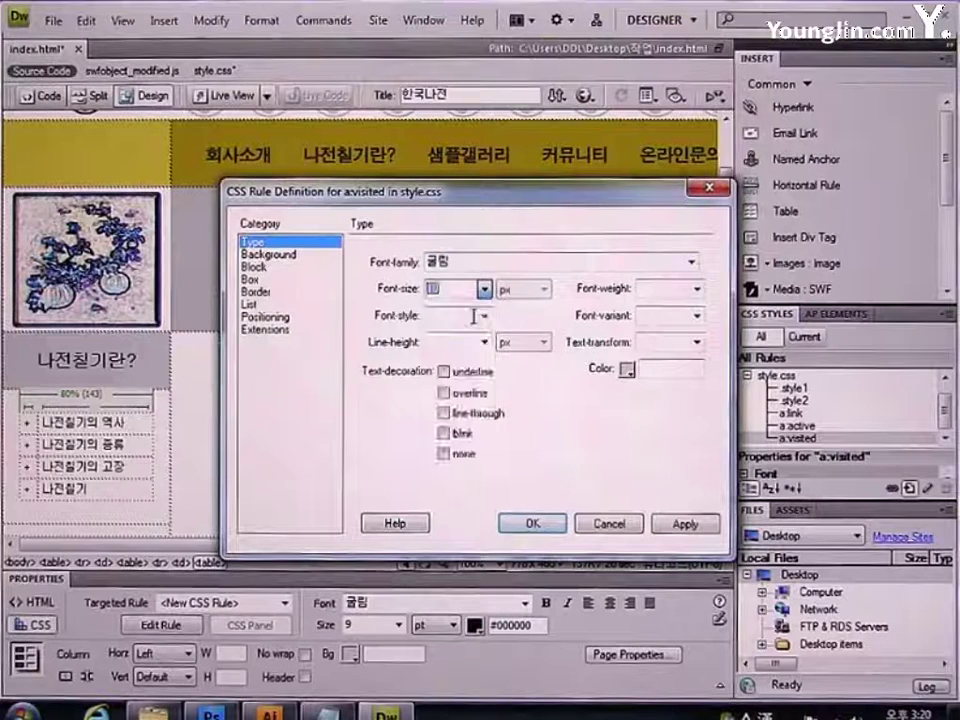
{"action": "left_click", "coordinate": [514, 292]}
{"action": "left_click", "coordinate": [525, 317]}
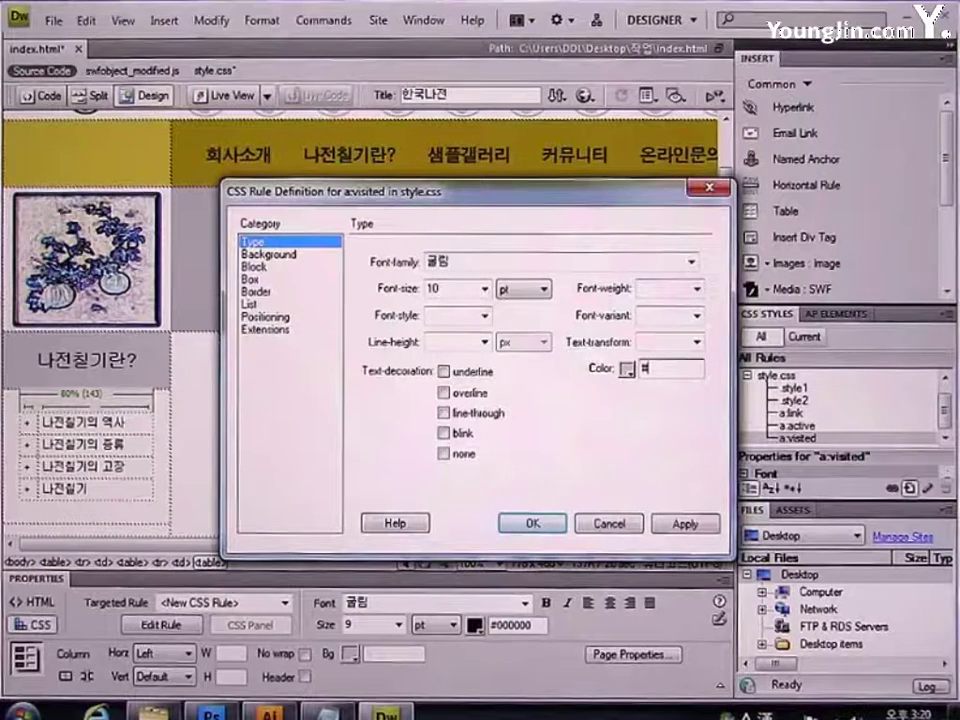
{"action": "type", "text": "666666"}
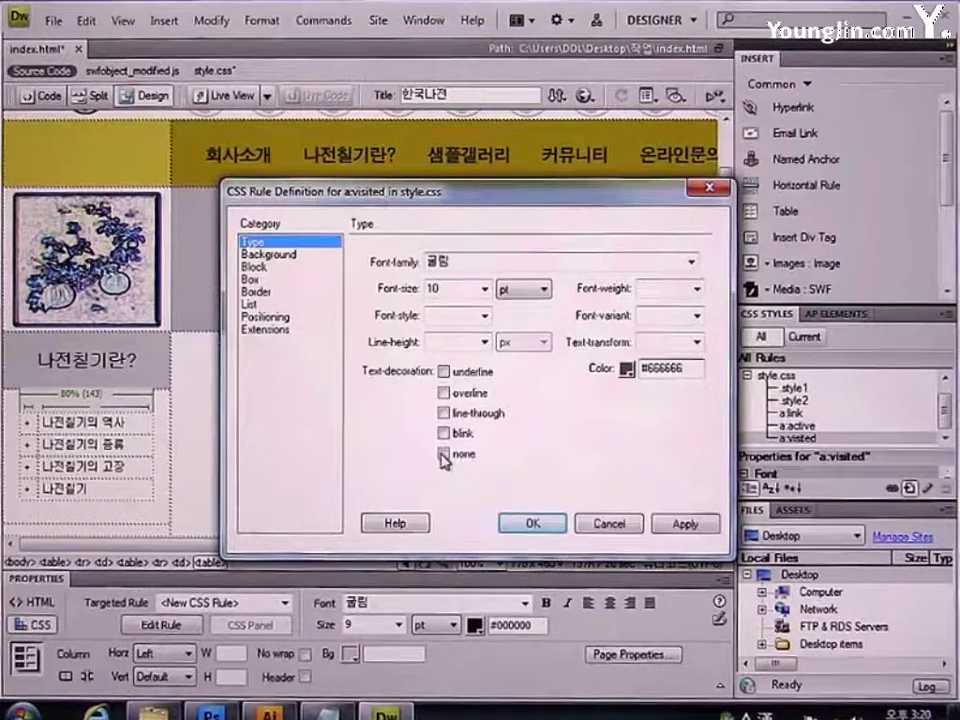
{"action": "left_click", "coordinate": [534, 521]}
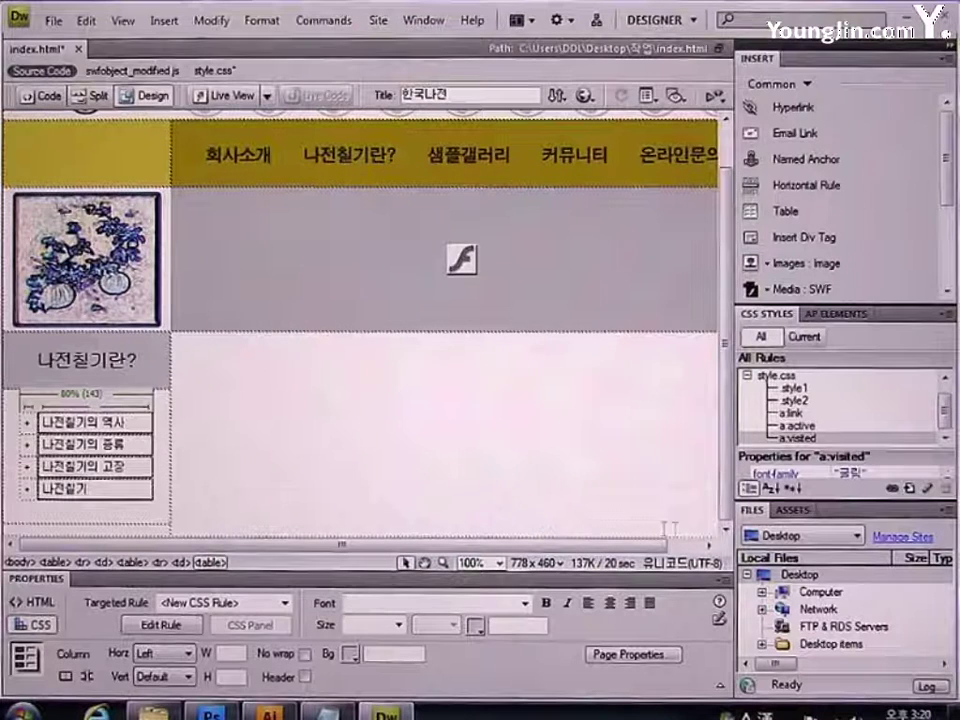
- Create a new compound CSS rule for the a:hover selector, defined in style.css
{"action": "left_click", "coordinate": [910, 490]}
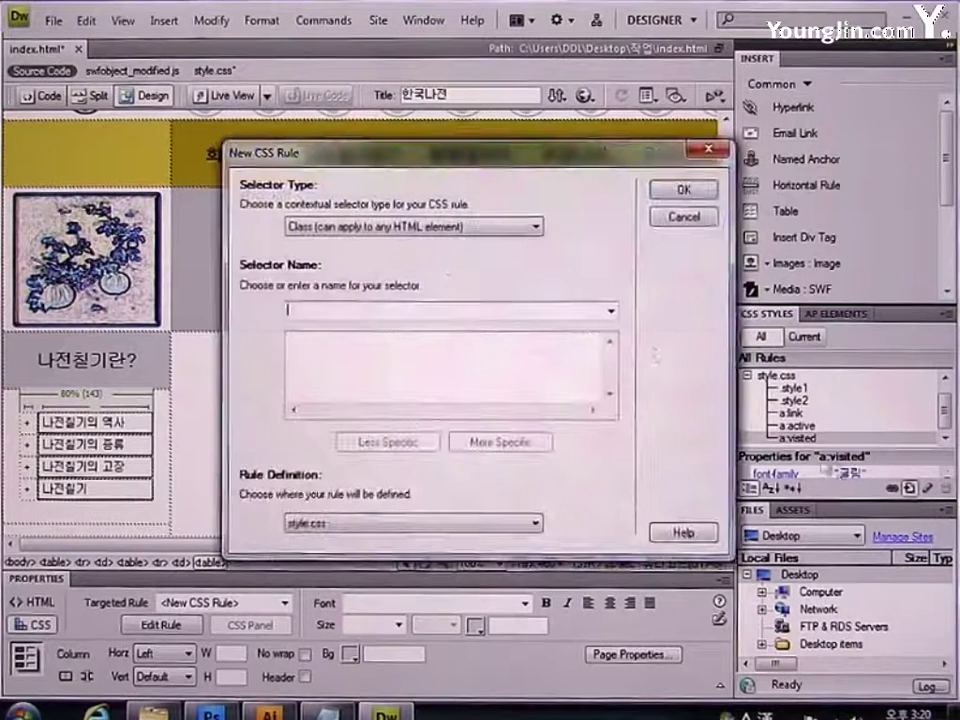
{"action": "left_click", "coordinate": [506, 228]}
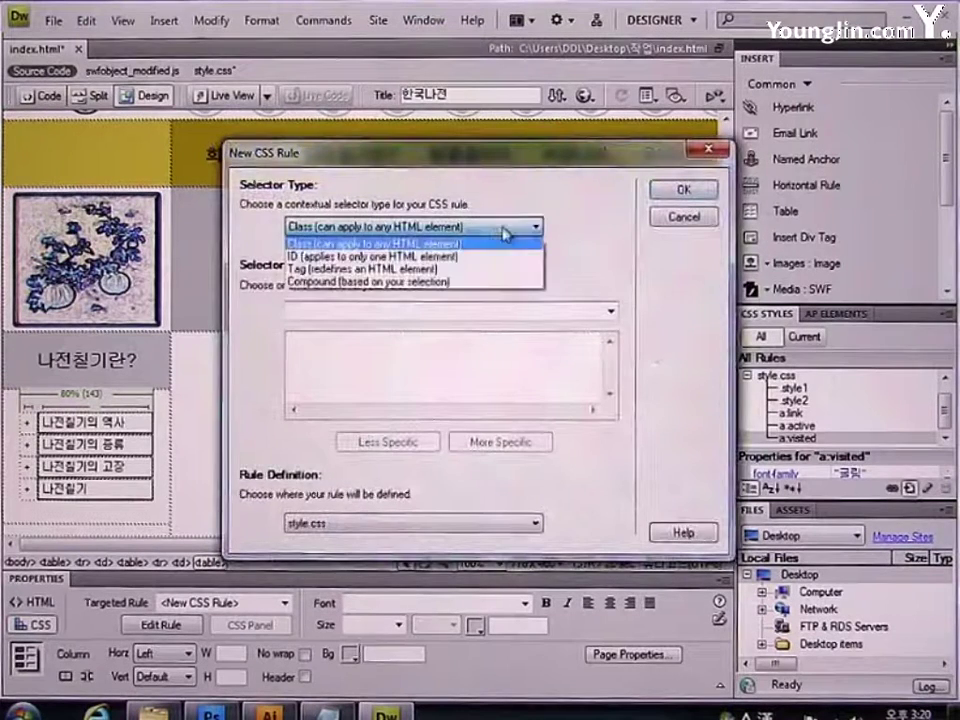
{"action": "left_click", "coordinate": [610, 311]}
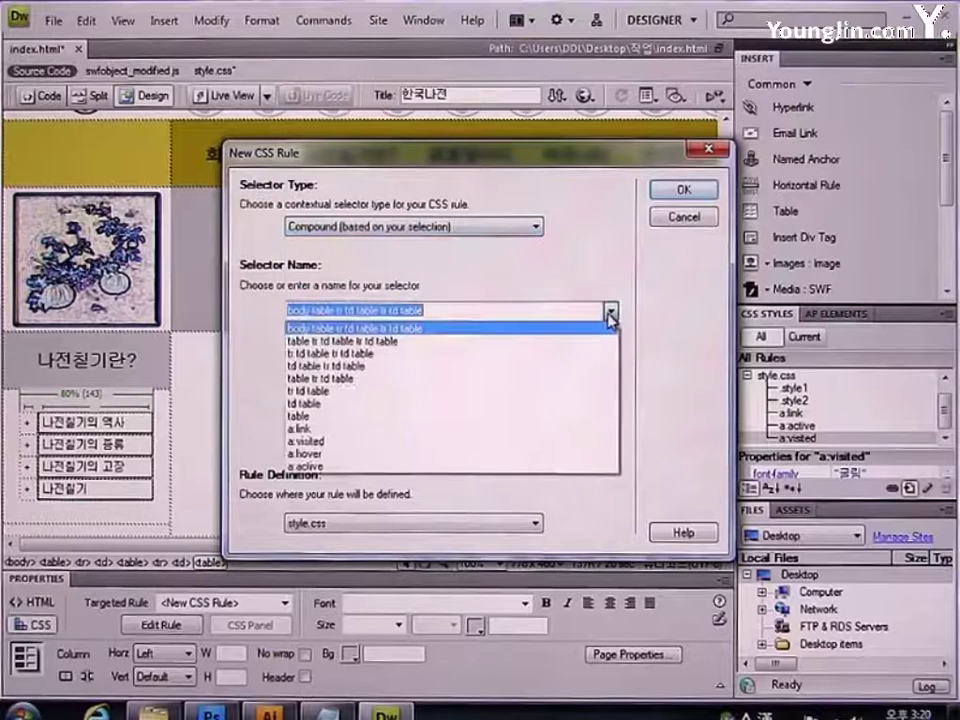
{"action": "left_click", "coordinate": [415, 455]}
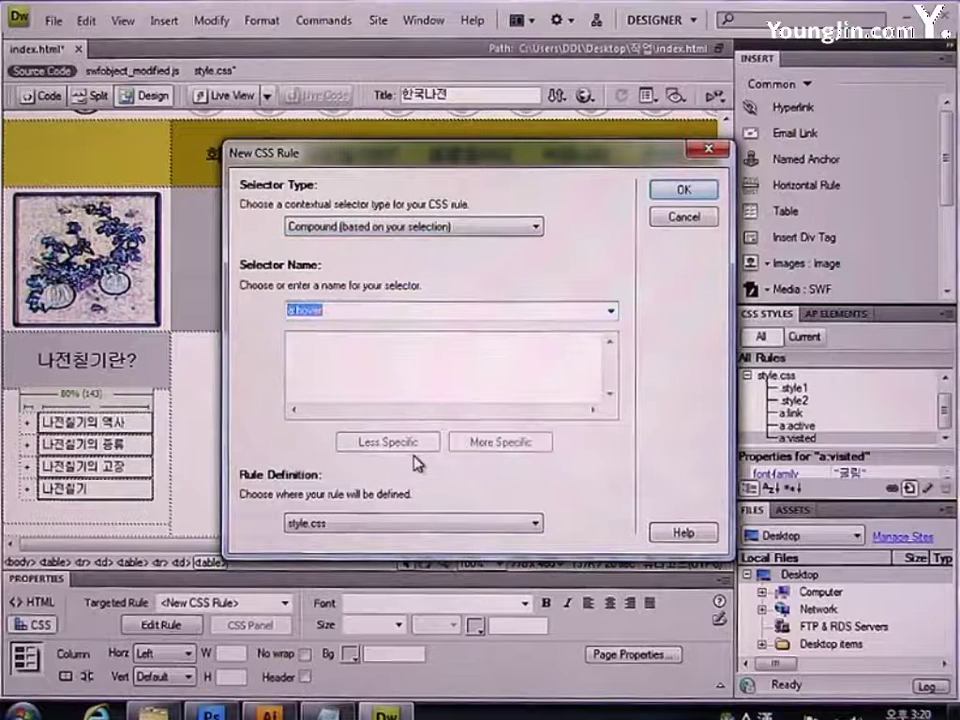
{"action": "left_click", "coordinate": [683, 190]}
- Define the a:hover type as font 굴림, size 10 pt, color #000000 and text decoration none
{"action": "left_click", "coordinate": [691, 263]}
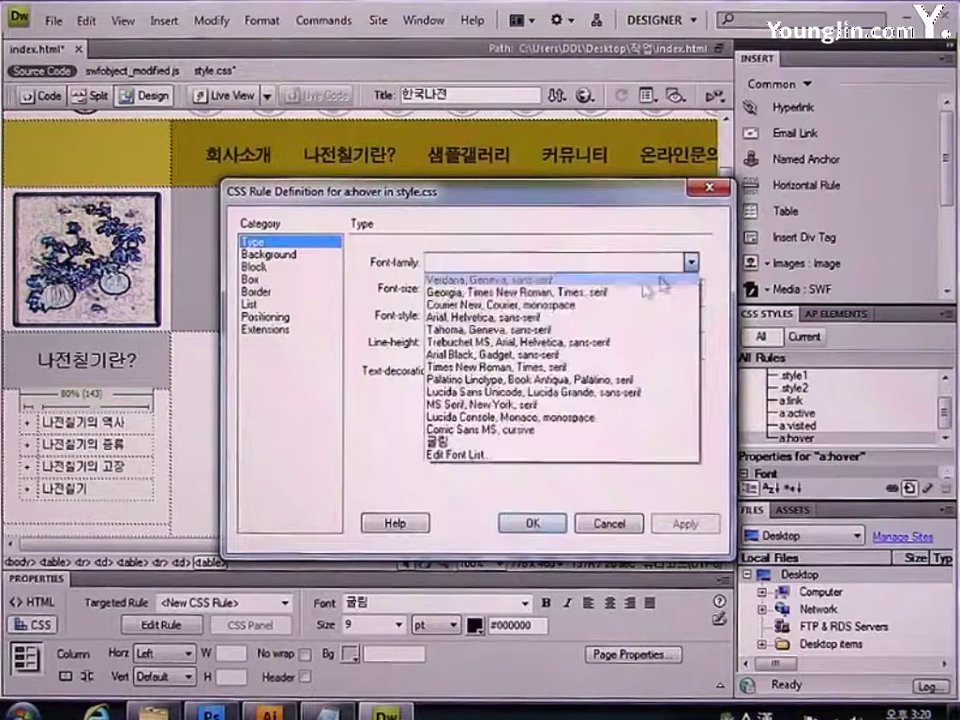
{"action": "left_click", "coordinate": [440, 441]}
{"action": "left_click", "coordinate": [489, 292]}
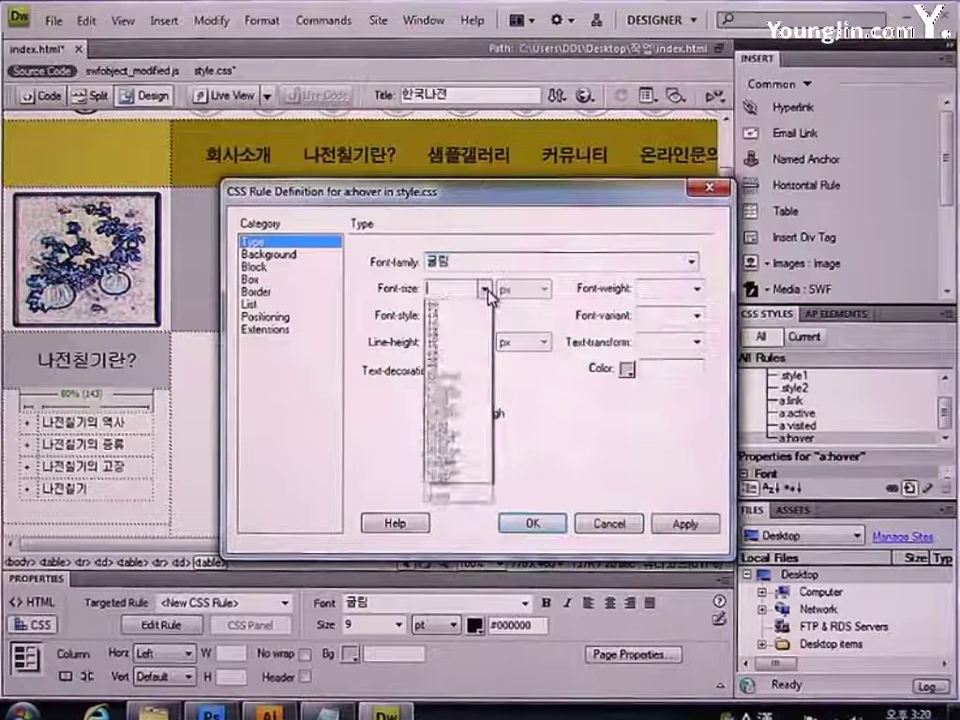
{"action": "left_click", "coordinate": [440, 316]}
{"action": "left_click", "coordinate": [527, 292]}
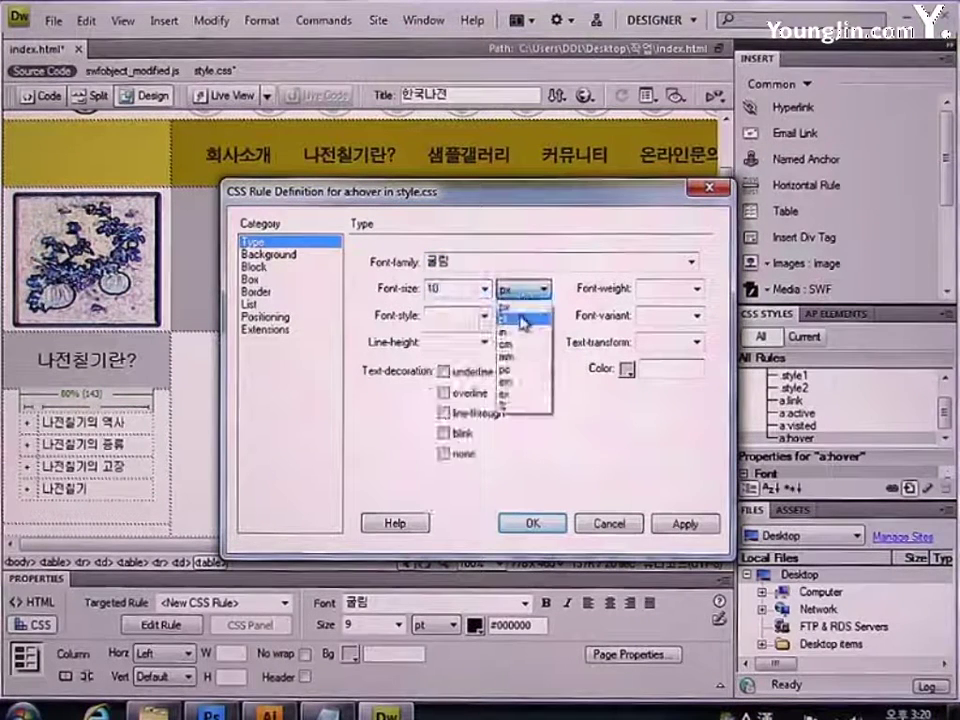
{"action": "left_click", "coordinate": [519, 319]}
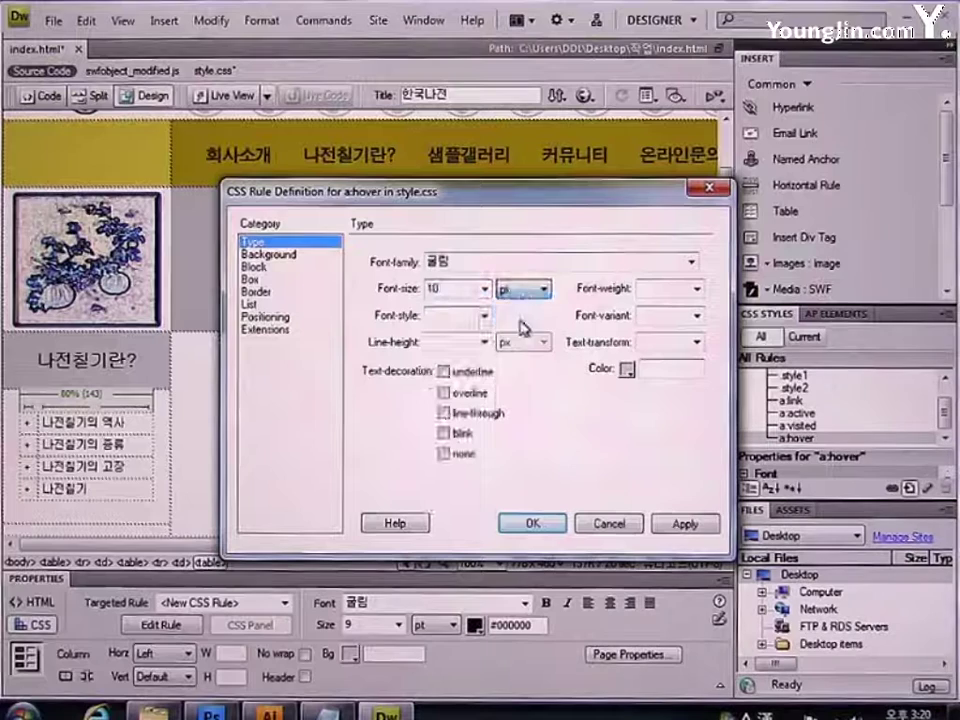
{"action": "left_click", "coordinate": [655, 373]}
{"action": "type", "text": "#000000"}
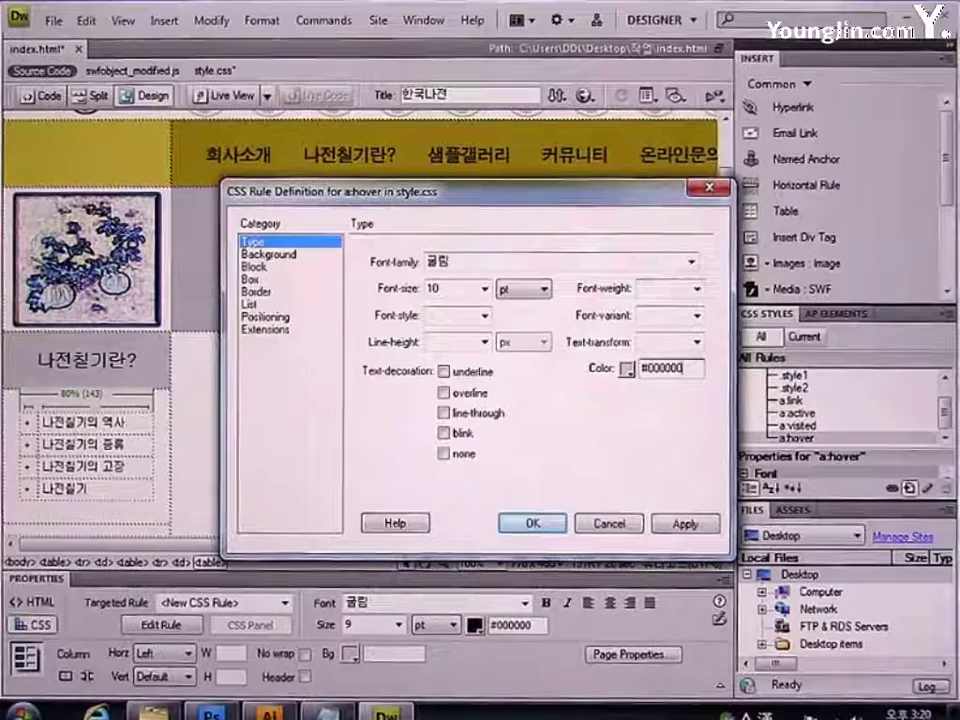
{"action": "left_click", "coordinate": [458, 458]}
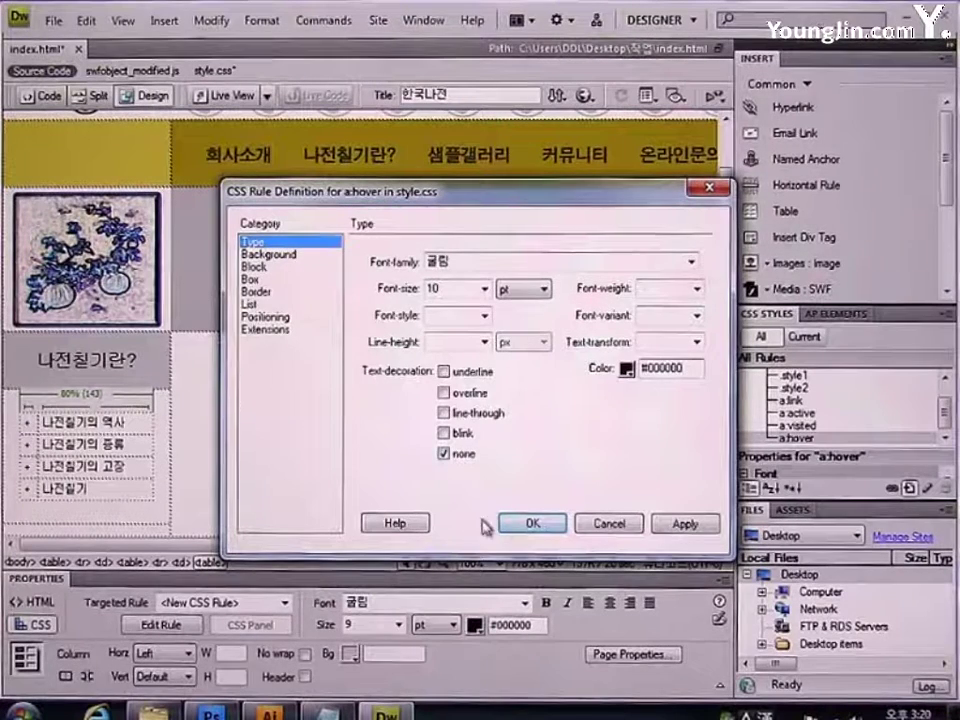
{"action": "left_click", "coordinate": [527, 522]}
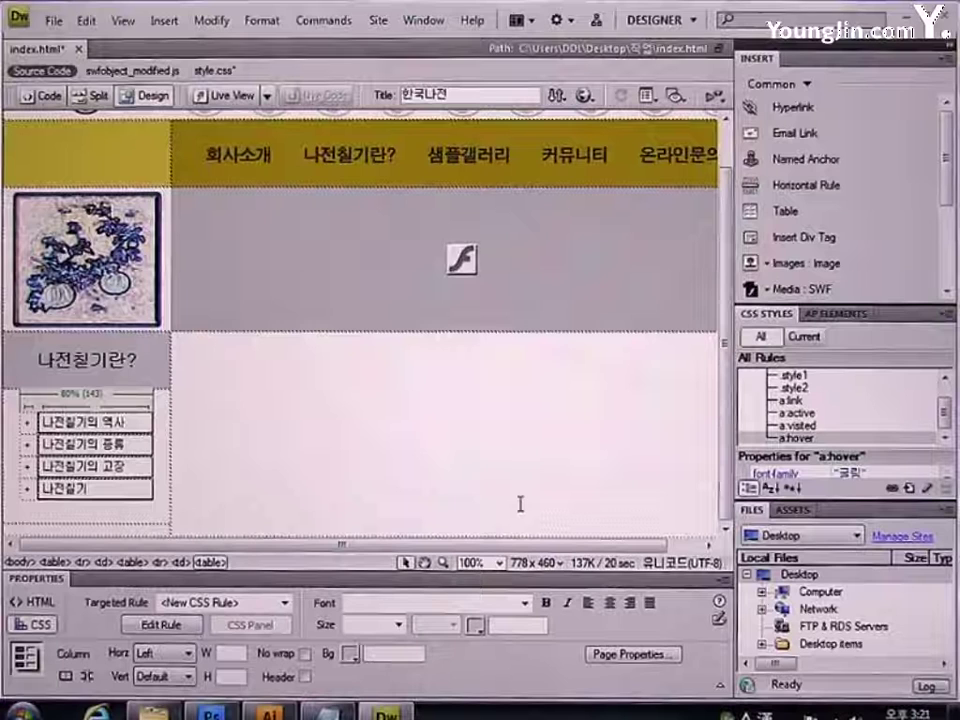
- Link the list texts 나전칠기의 역사 and 나전칠기의 종류 to the placeholder #
{"action": "left_click", "coordinate": [135, 424]}
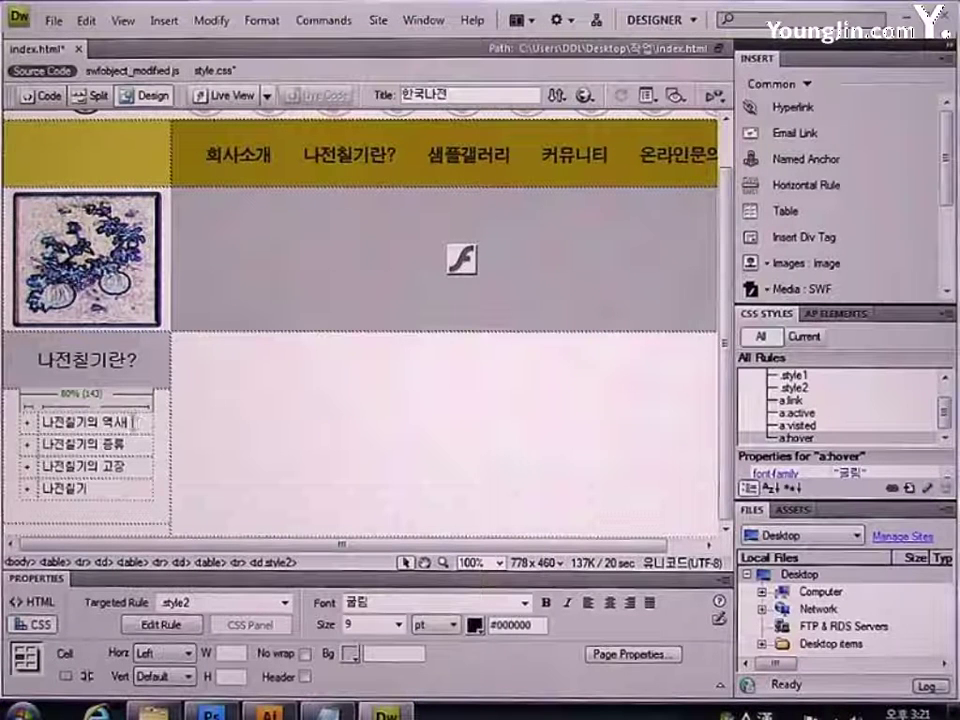
{"action": "left_click_drag", "start_coordinate": [135, 424], "coordinate": [47, 432]}
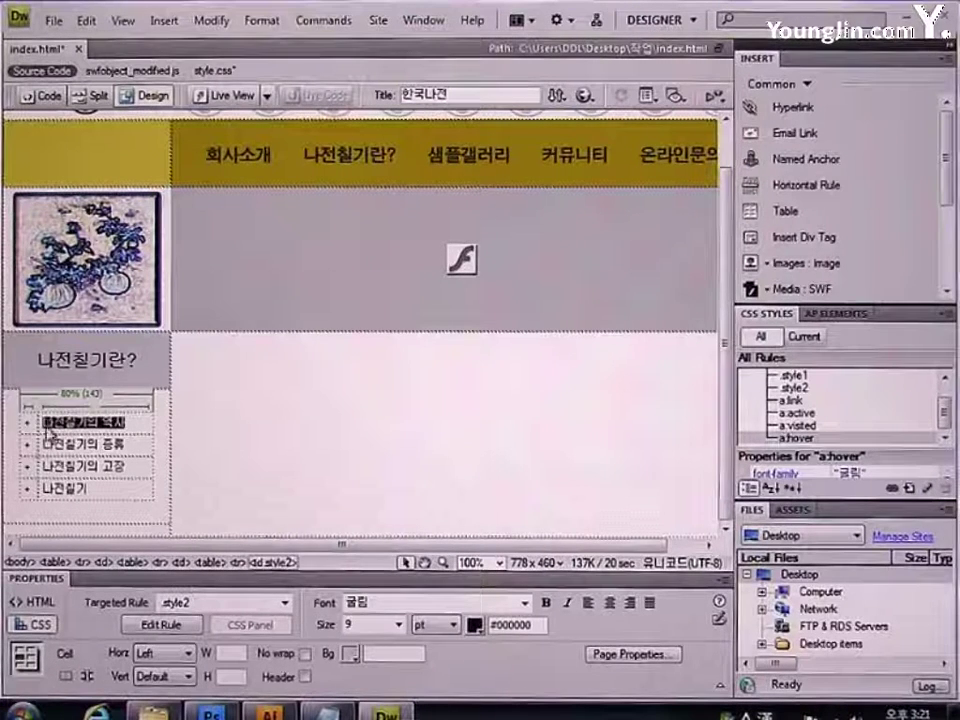
{"action": "left_click", "coordinate": [44, 604]}
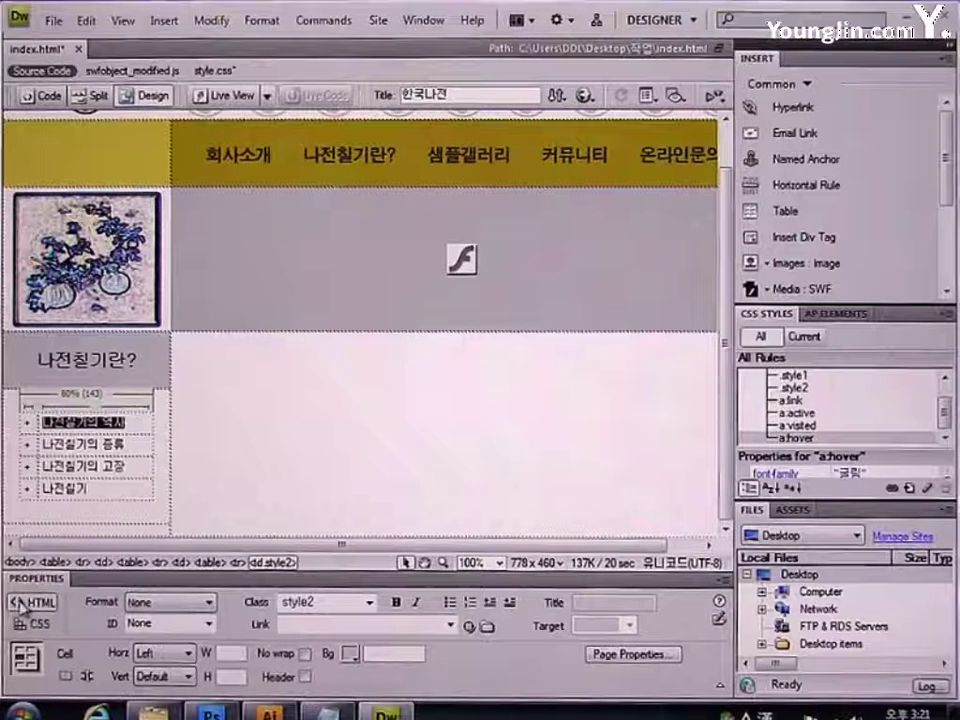
{"action": "left_click", "coordinate": [340, 630]}
{"action": "type", "text": "#"}
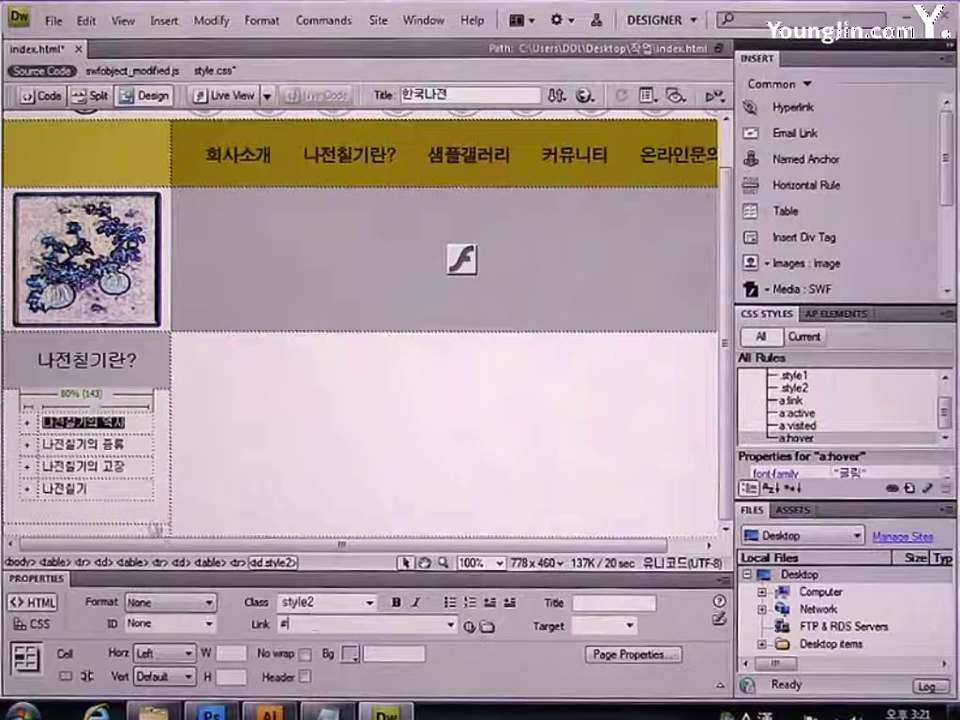
{"action": "left_click_drag", "start_coordinate": [128, 446], "coordinate": [42, 444]}
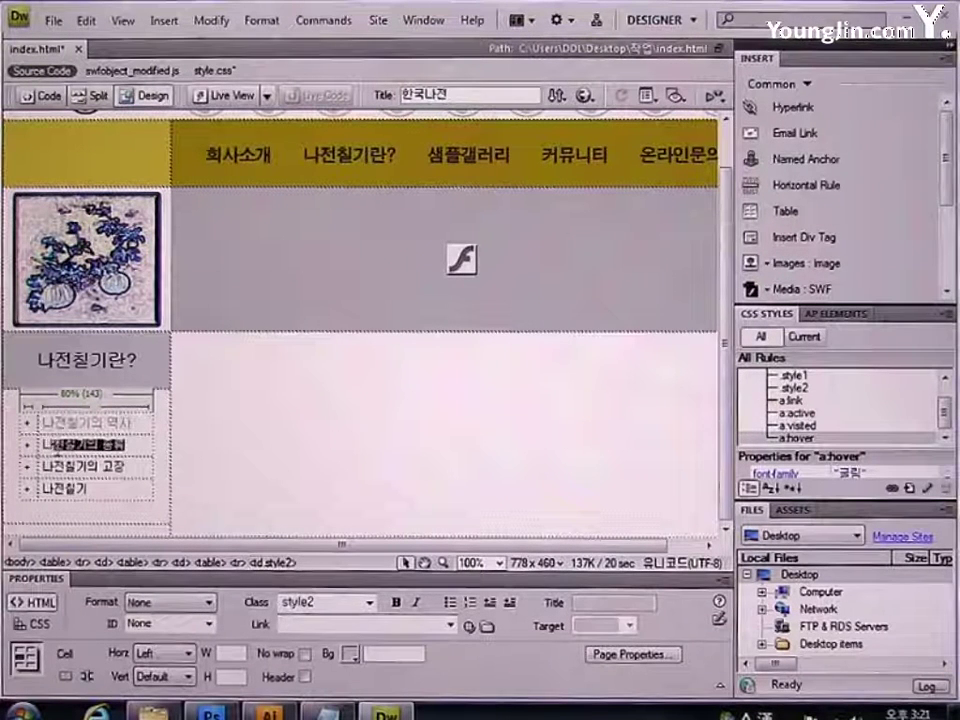
{"action": "left_click", "coordinate": [307, 621]}
{"action": "type", "text": "#"}
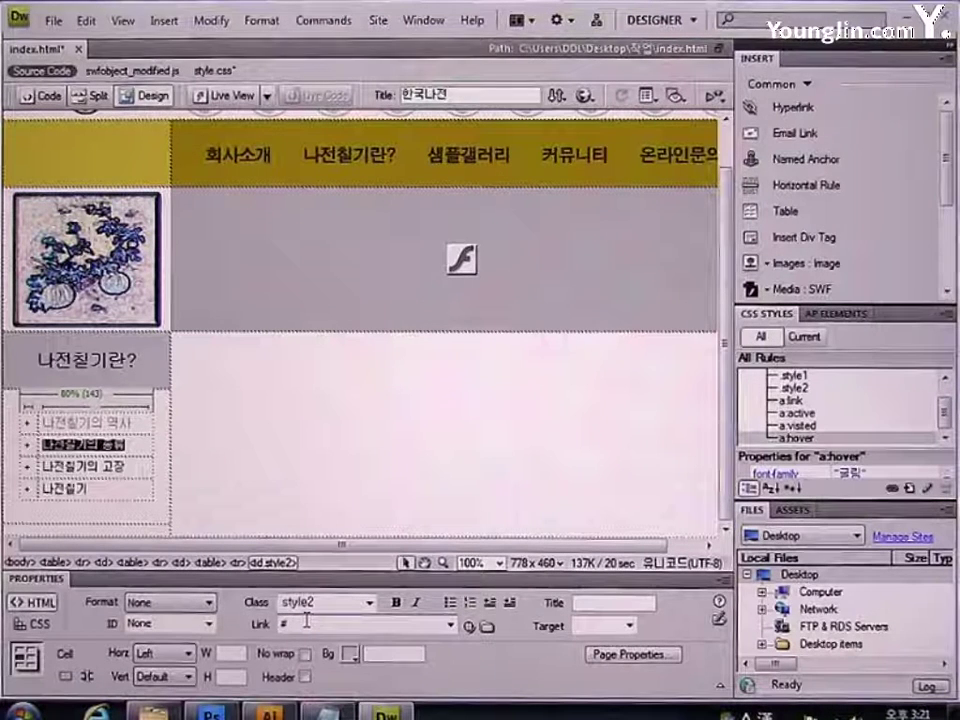
- Link the list texts 나전칠기의 고장 and 나전칠기 to the placeholder #
{"action": "left_click_drag", "start_coordinate": [133, 467], "coordinate": [42, 466]}
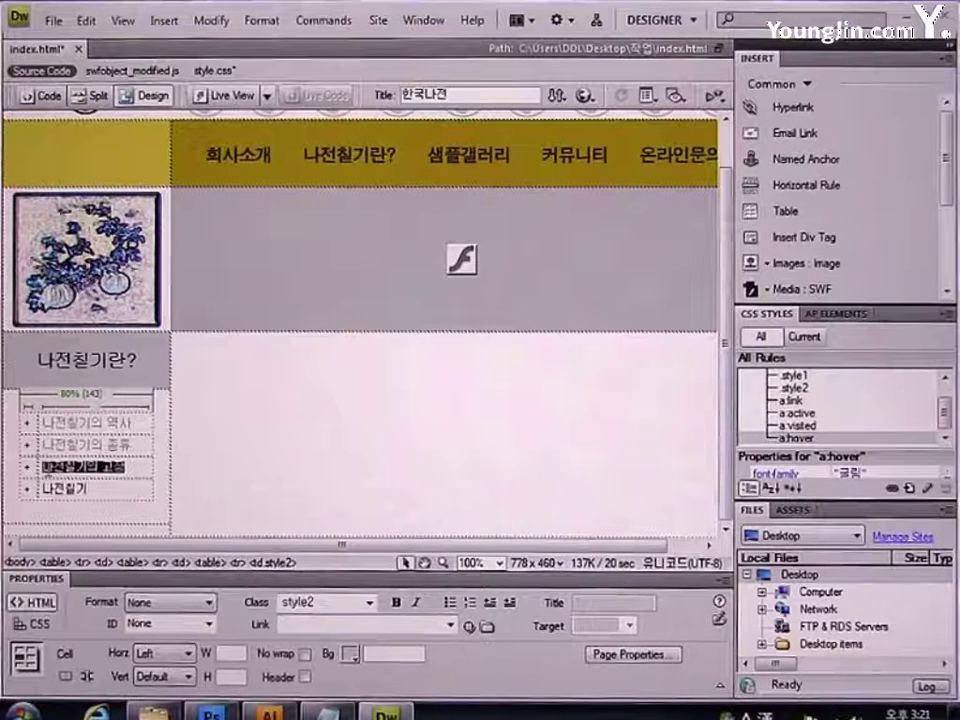
{"action": "left_click", "coordinate": [330, 625]}
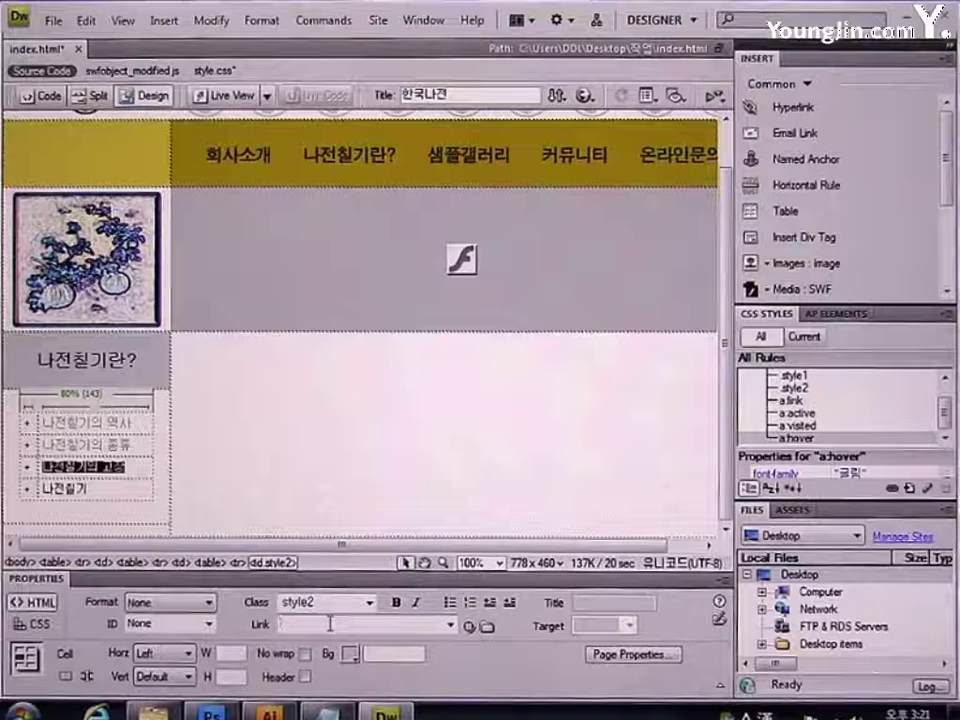
{"action": "type", "text": "#"}
{"action": "left_click", "coordinate": [87, 489]}
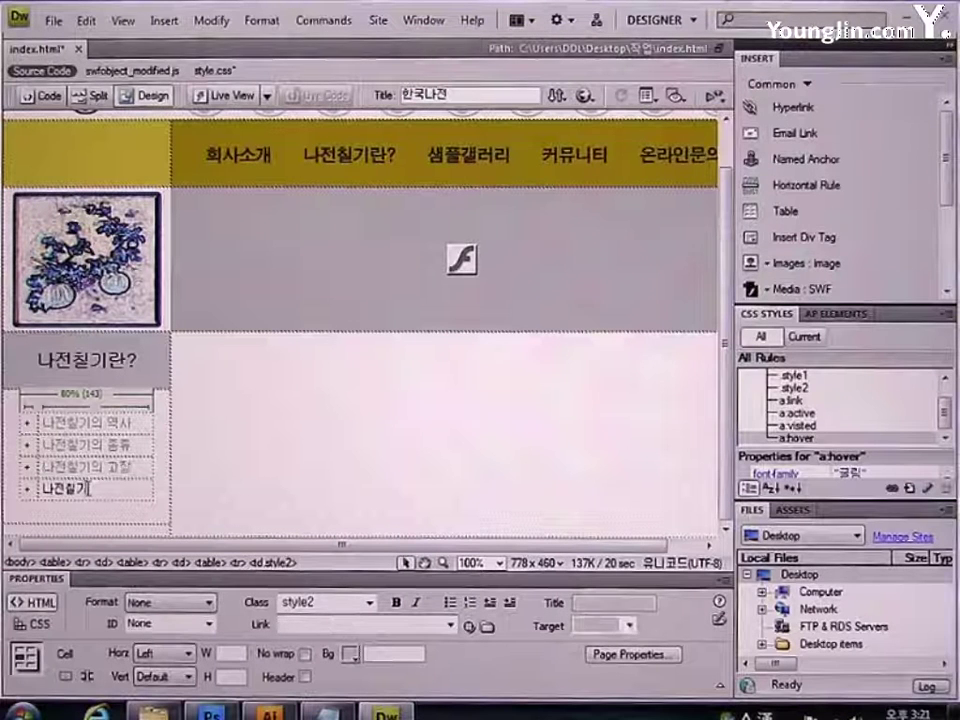
{"action": "left_click_drag", "start_coordinate": [88, 489], "coordinate": [41, 489]}
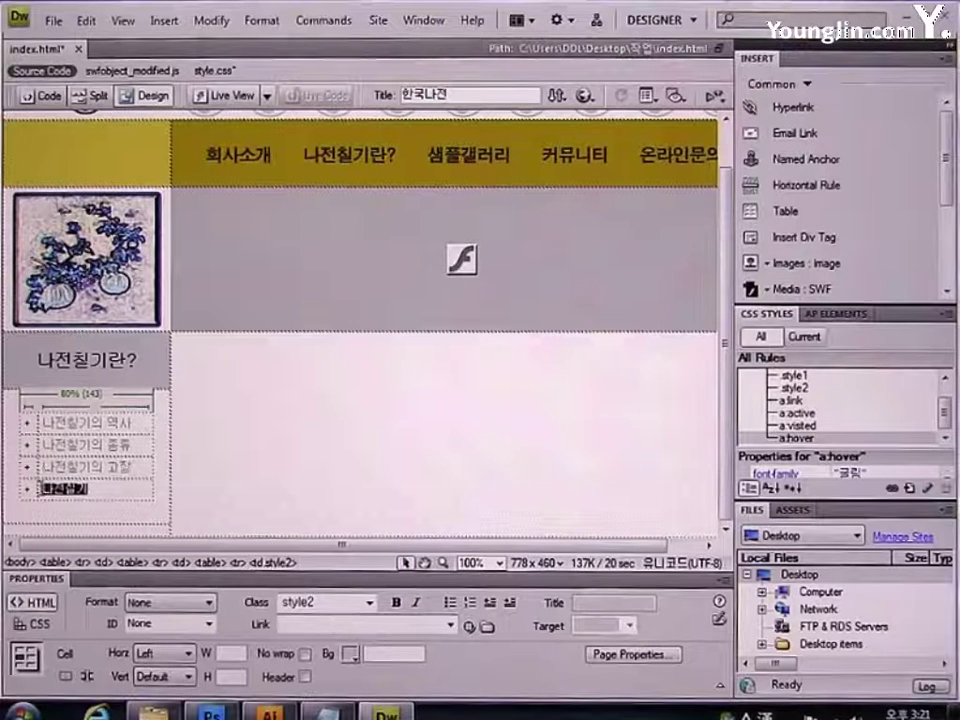
{"action": "left_click", "coordinate": [307, 623]}
{"action": "type", "text": "#"}
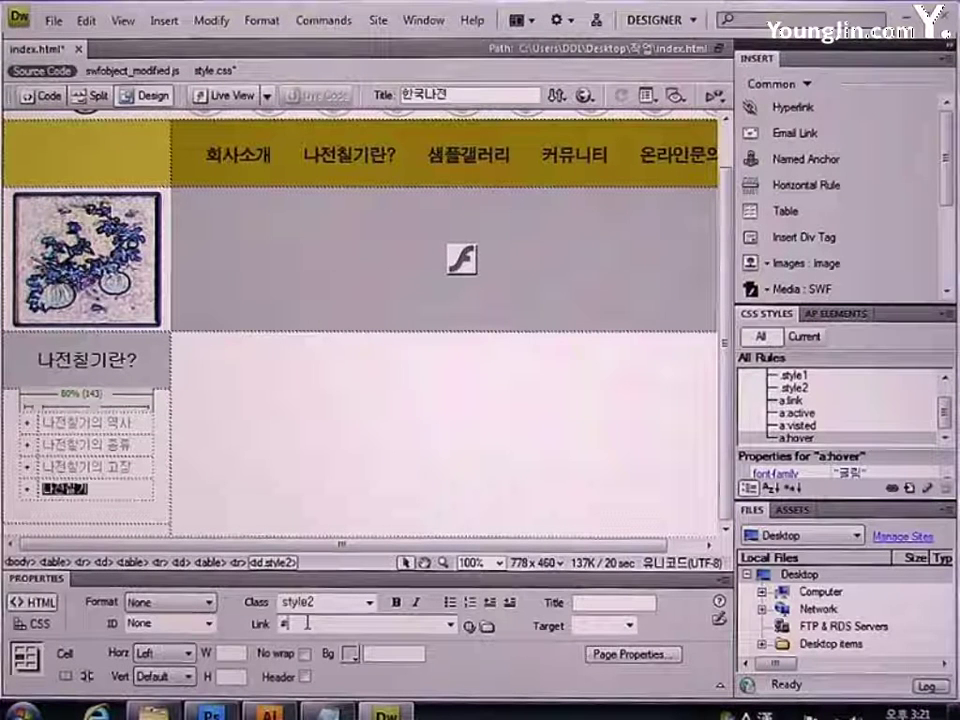
- Set the vertical alignment of the empty content cell below the Flash banner to Top
{"action": "left_click", "coordinate": [341, 443]}
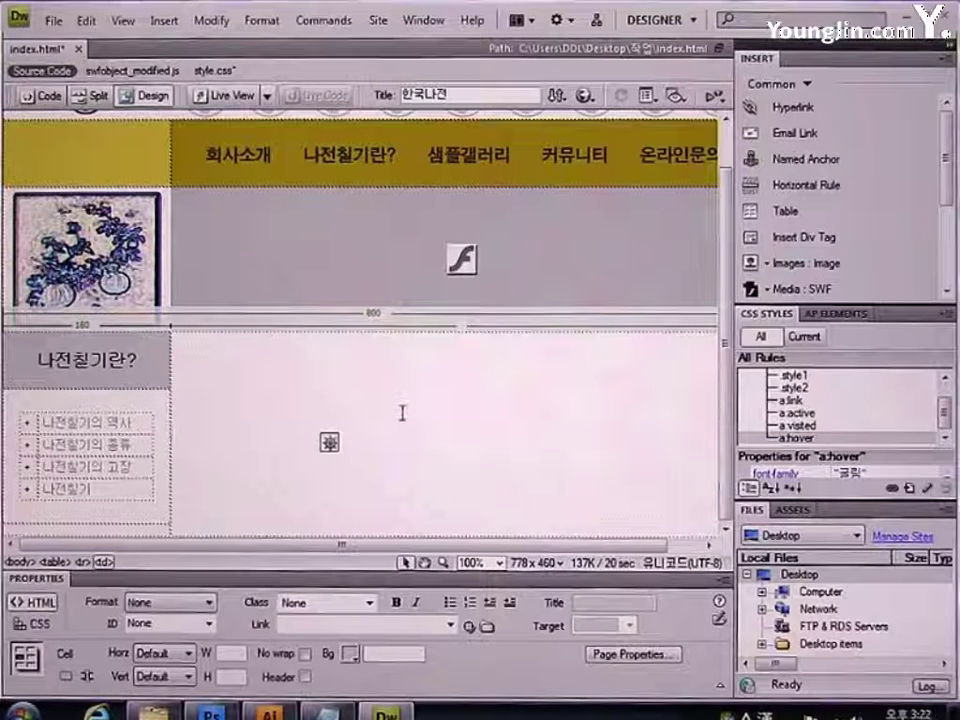
{"action": "left_click", "coordinate": [172, 677]}
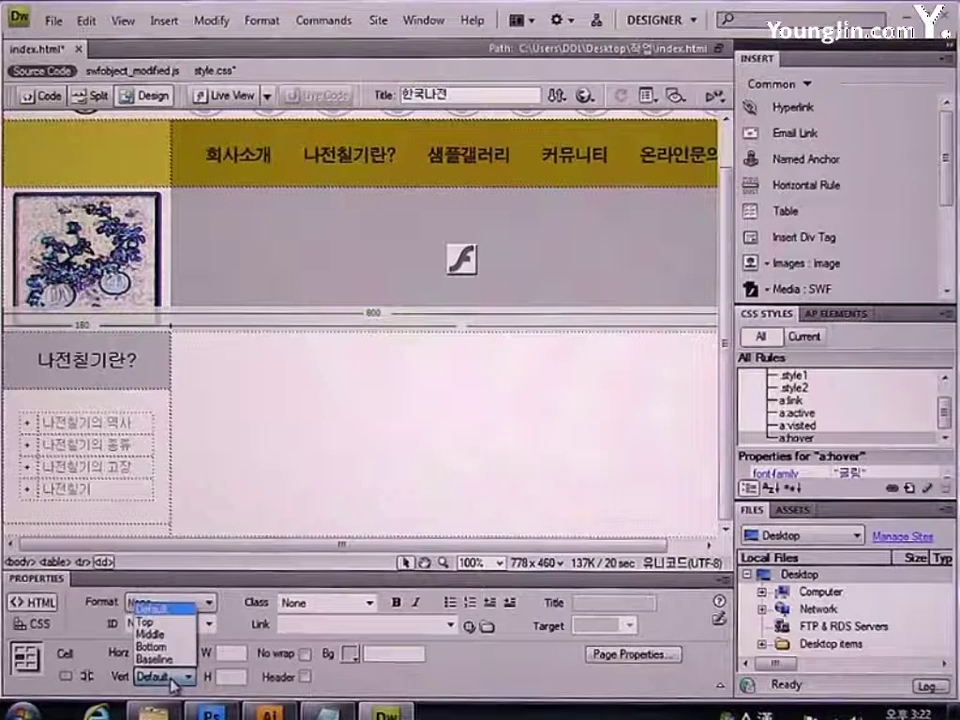
{"action": "left_click", "coordinate": [166, 624]}
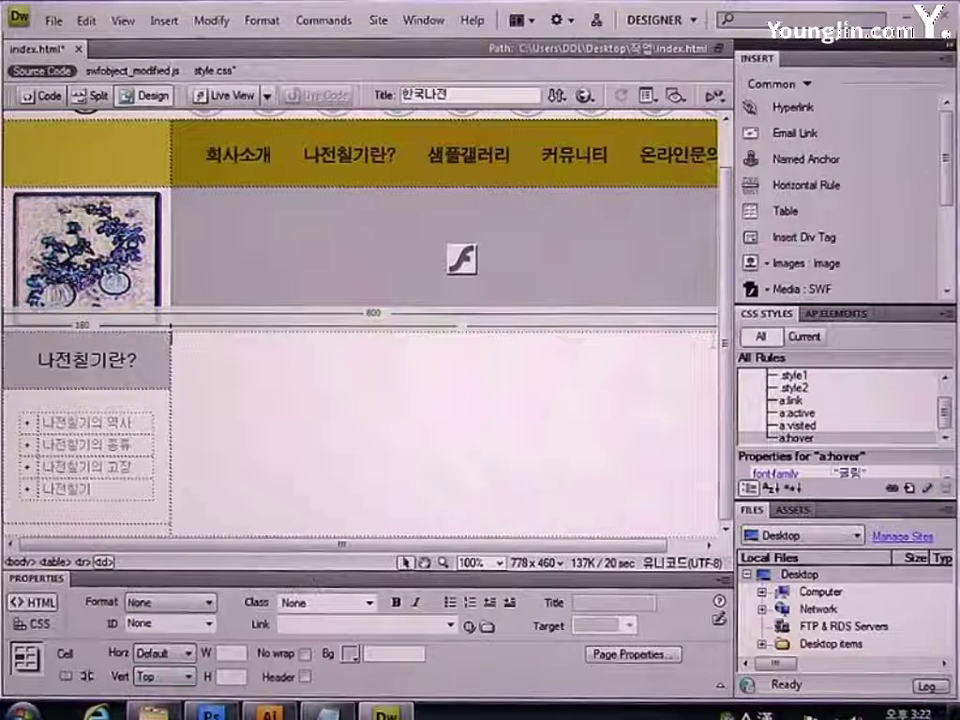
- Insert a table with 2 rows, 2 columns, width 620 pixels, and border, cell padding and cell spacing 0 in the content cell
{"action": "left_click", "coordinate": [806, 222]}
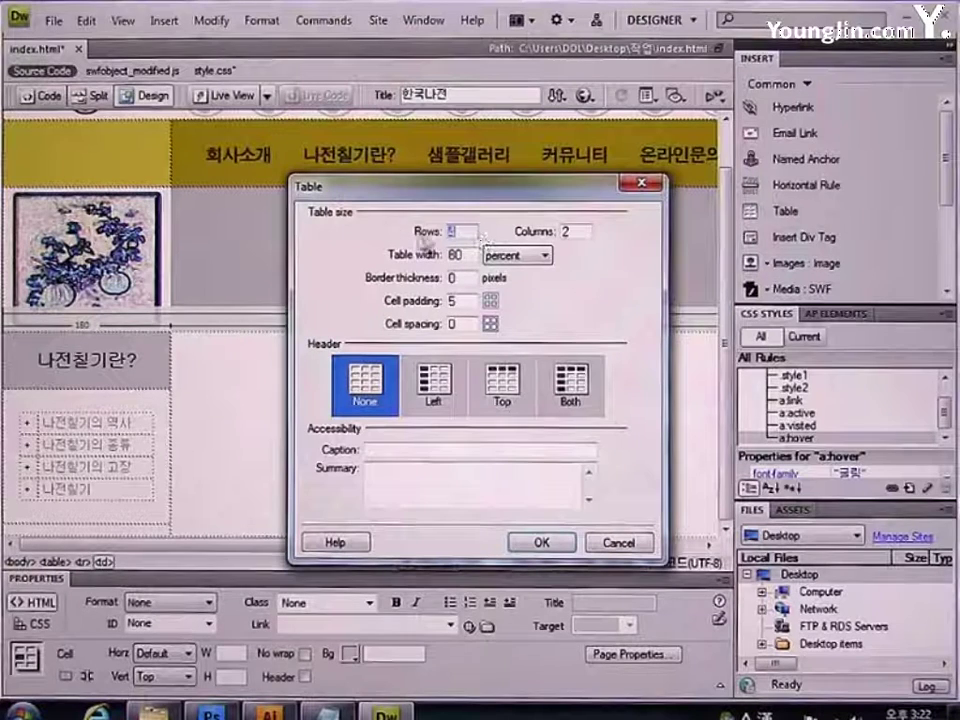
{"action": "type", "text": "2"}
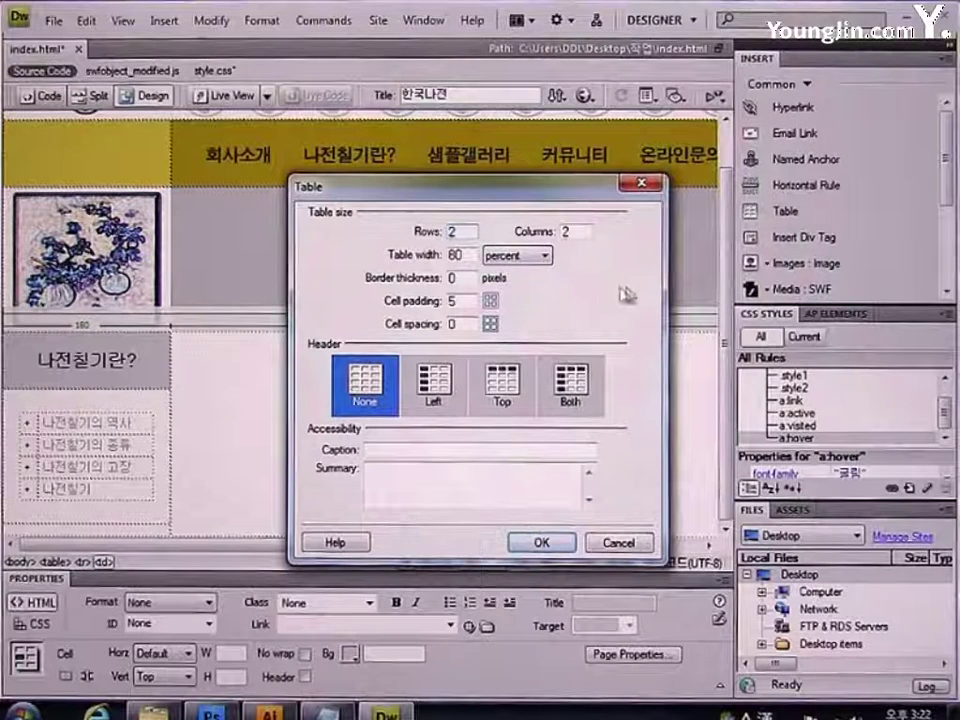
{"action": "double_click", "coordinate": [565, 231]}
{"action": "type", "text": "2"}
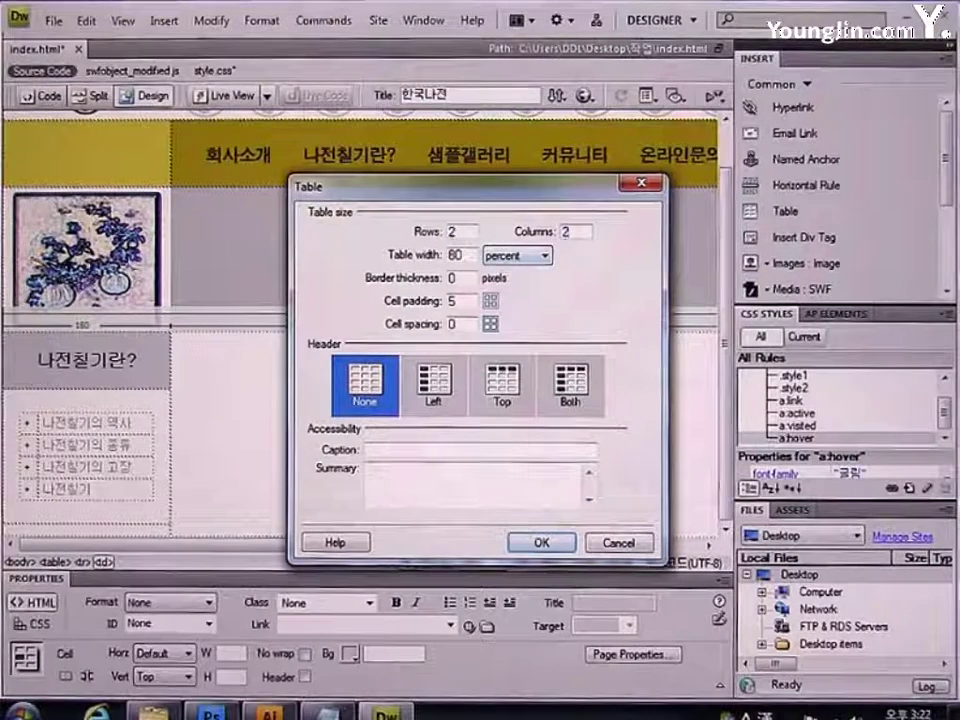
{"action": "double_click", "coordinate": [458, 255]}
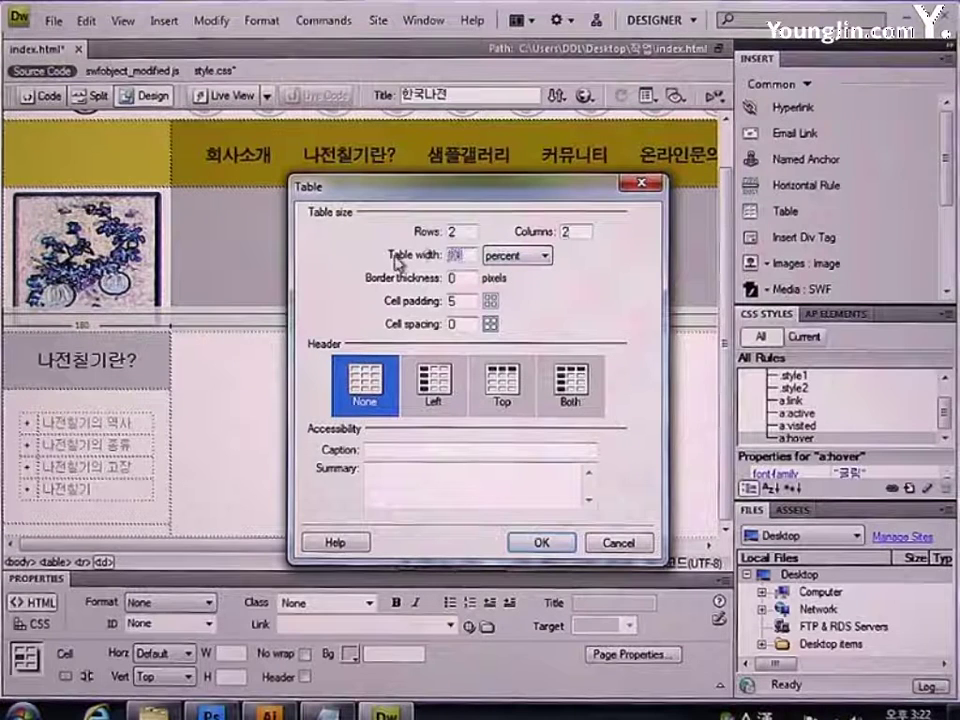
{"action": "type", "text": "620"}
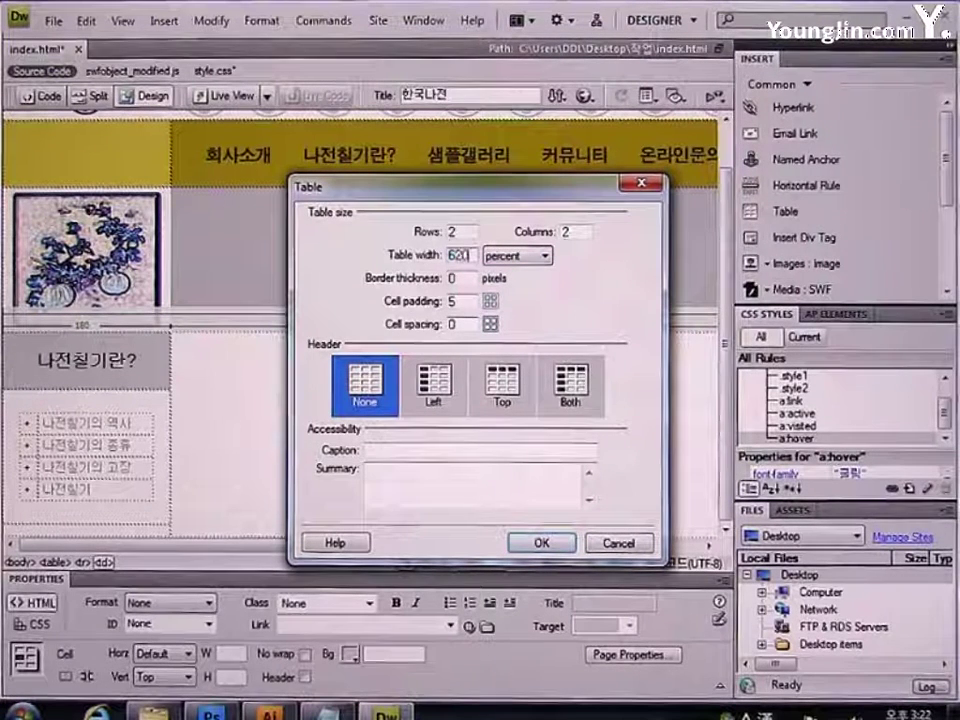
{"action": "left_click", "coordinate": [518, 255]}
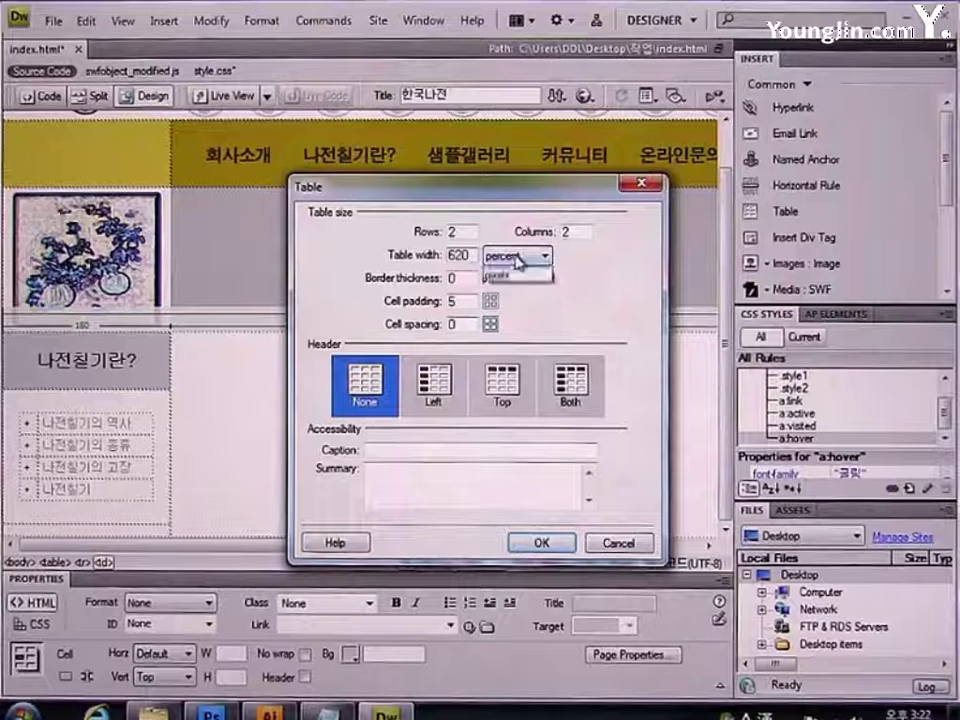
{"action": "left_click", "coordinate": [510, 281]}
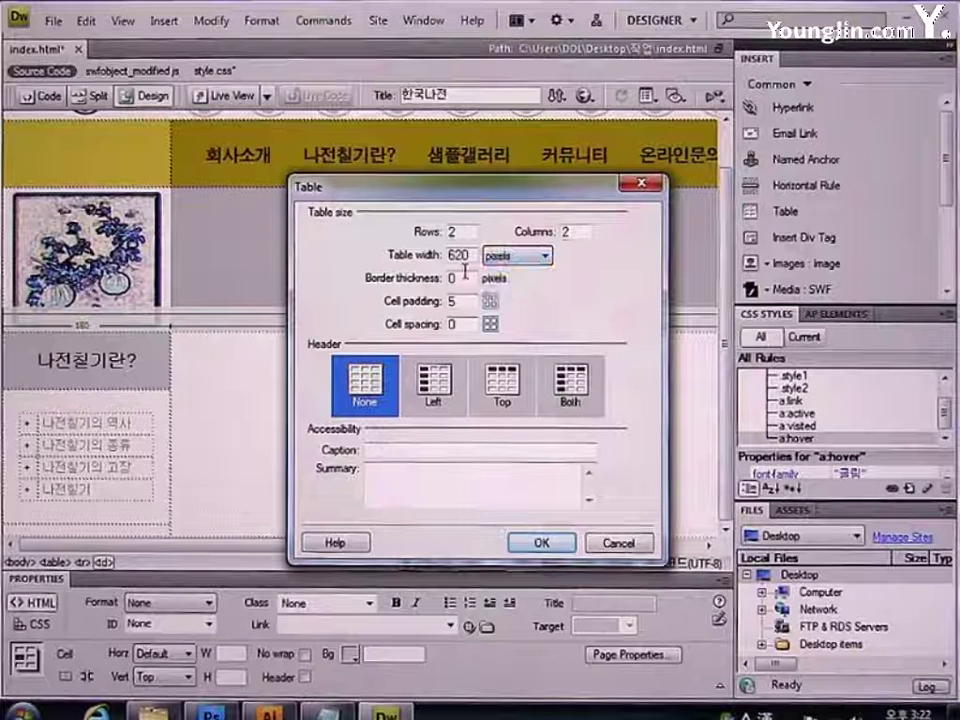
{"action": "left_click", "coordinate": [465, 275]}
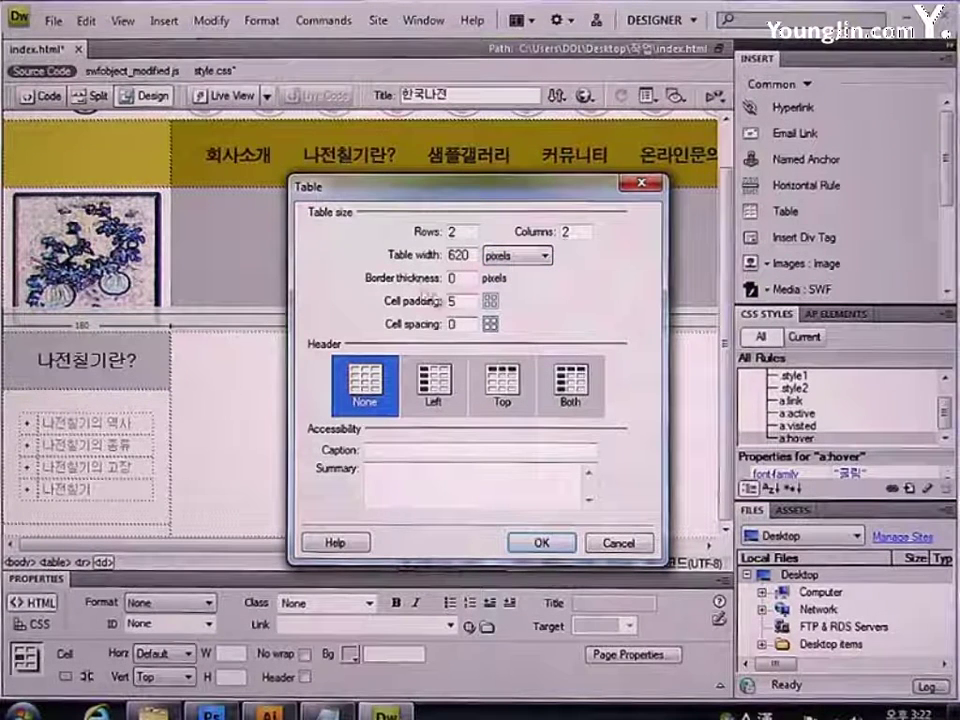
{"action": "key", "text": "Tab"}
{"action": "type", "text": "0"}
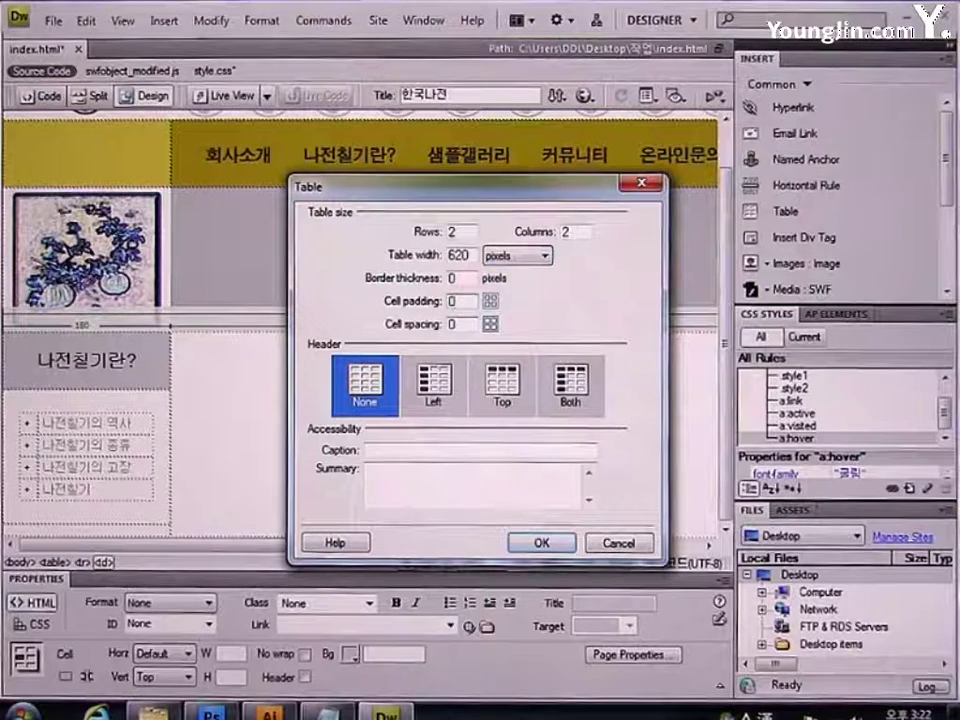
{"action": "left_click", "coordinate": [471, 324]}
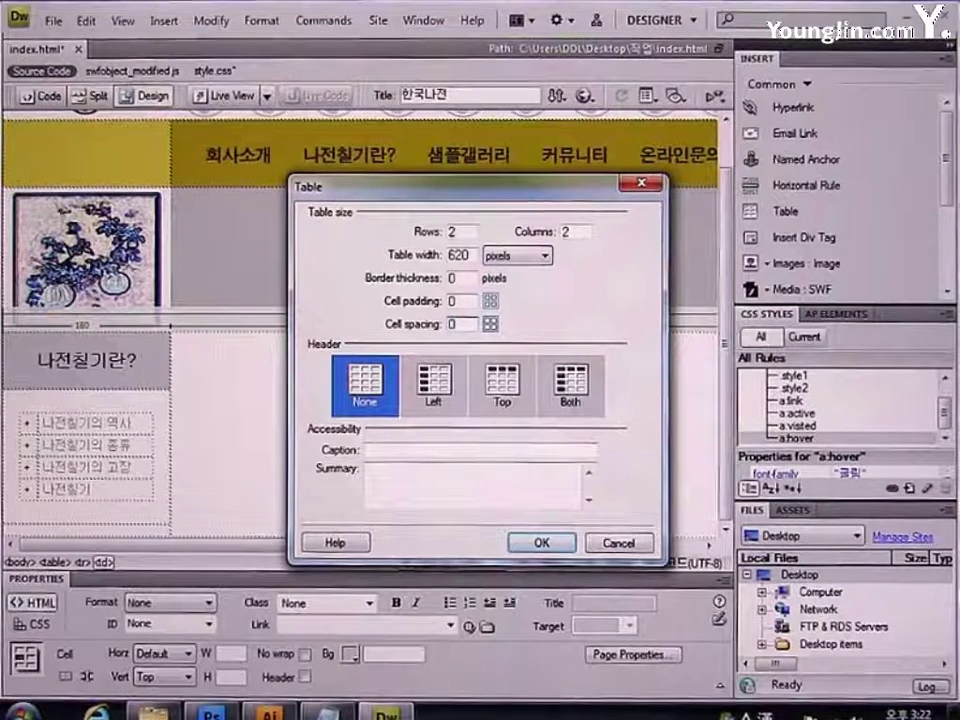
{"action": "left_click", "coordinate": [541, 542]}
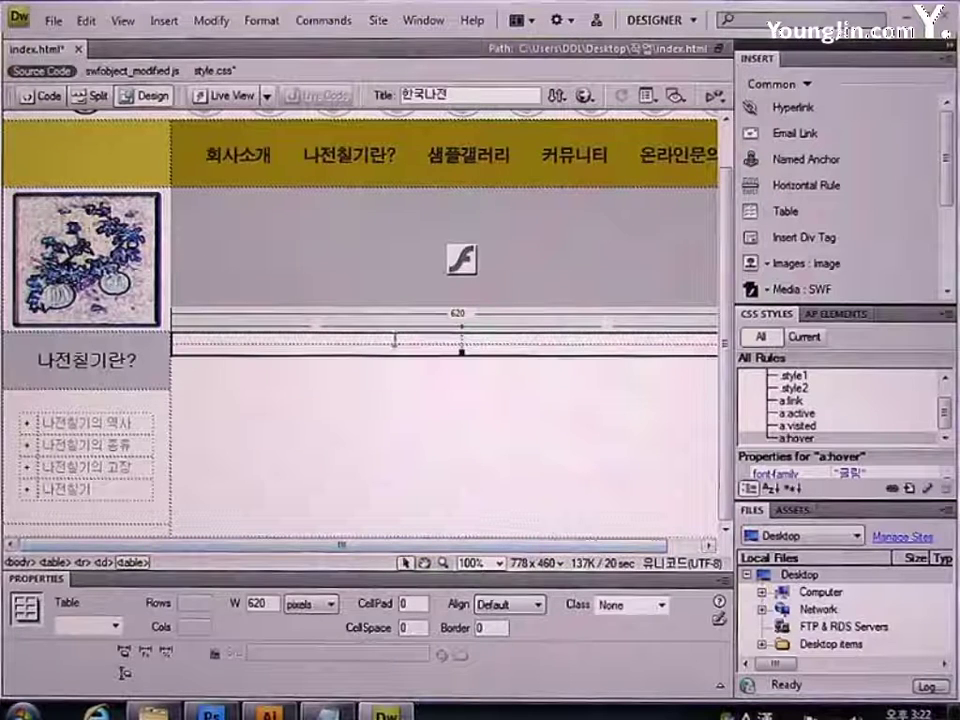
- Merge the two cells in the first column of the 620-pixel table
{"action": "left_click", "coordinate": [395, 340]}
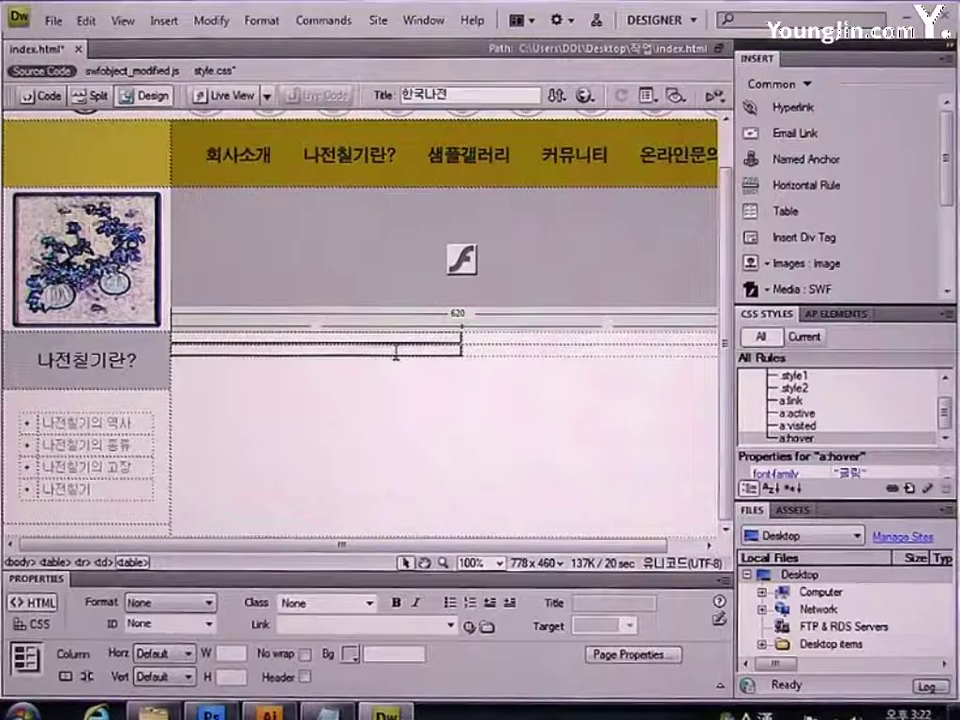
{"action": "right_click", "coordinate": [395, 352]}
{"action": "mouse_move", "coordinate": [542, 191]}
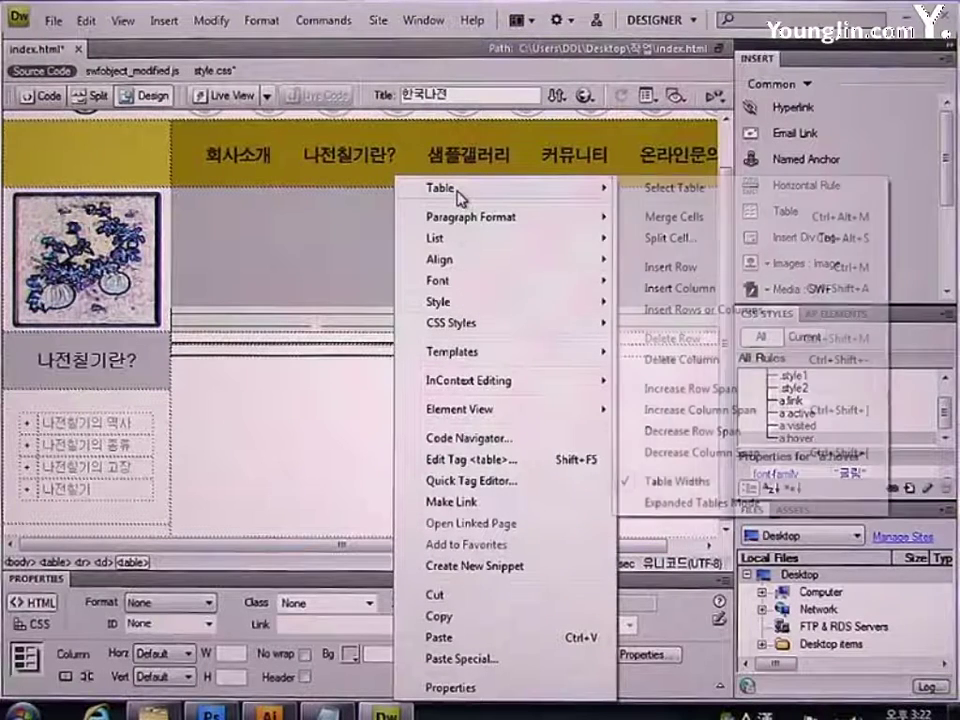
{"action": "left_click", "coordinate": [686, 218]}
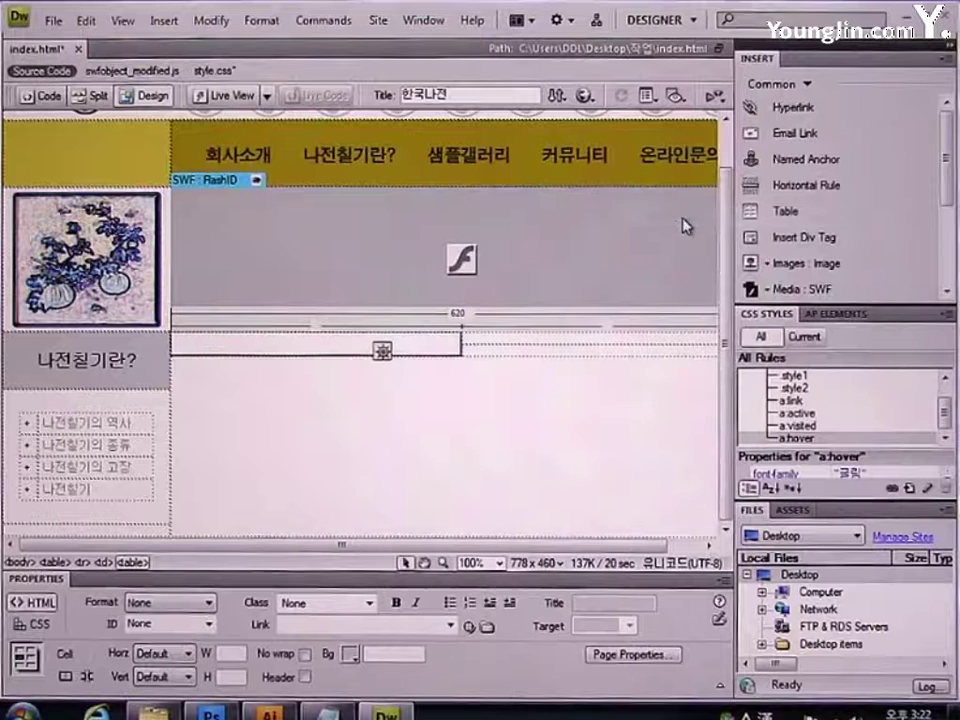
- Set the merged first-column cell of the 620-pixel table to width 1 and background colour #CCCCCC
{"action": "left_click", "coordinate": [438, 347]}
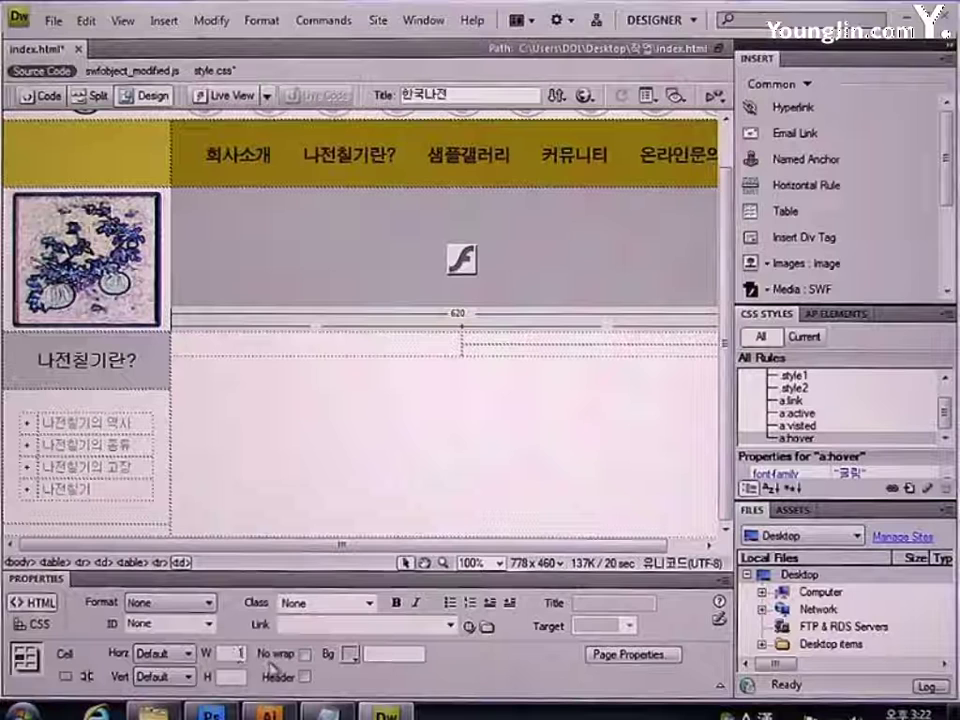
{"action": "left_click", "coordinate": [385, 656]}
{"action": "type", "text": "#"}
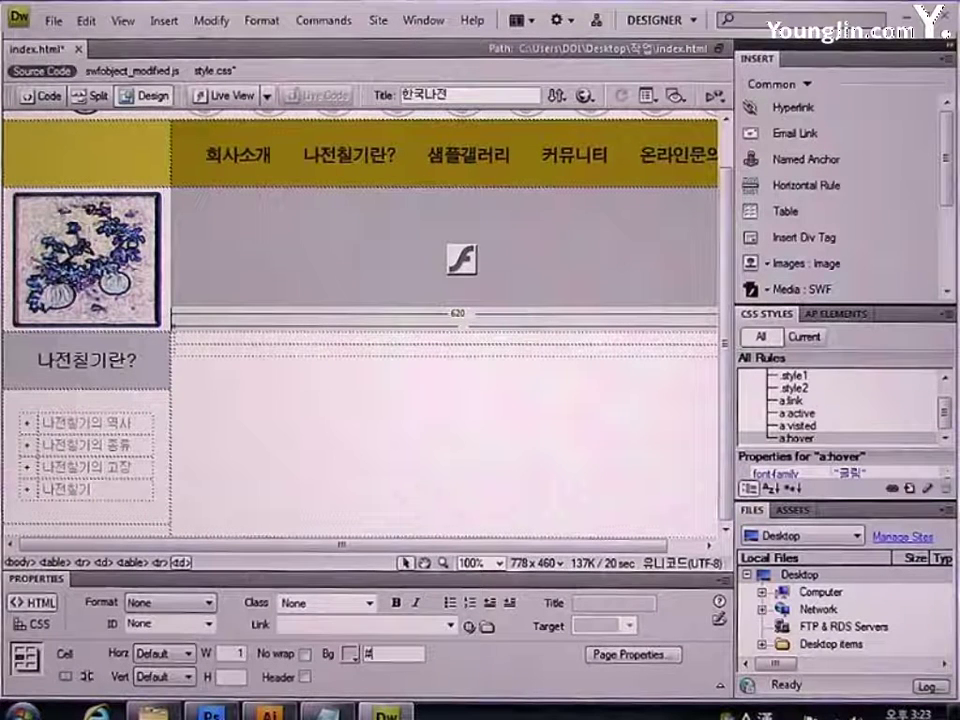
{"action": "type", "text": "CCCCCC"}
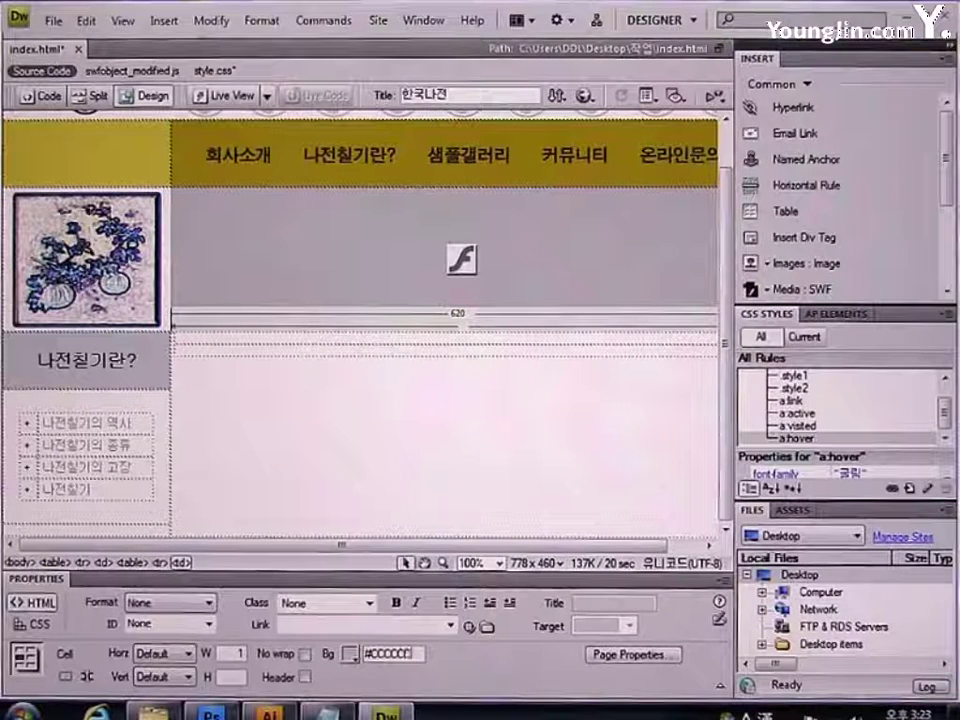
{"action": "key", "text": "Return"}
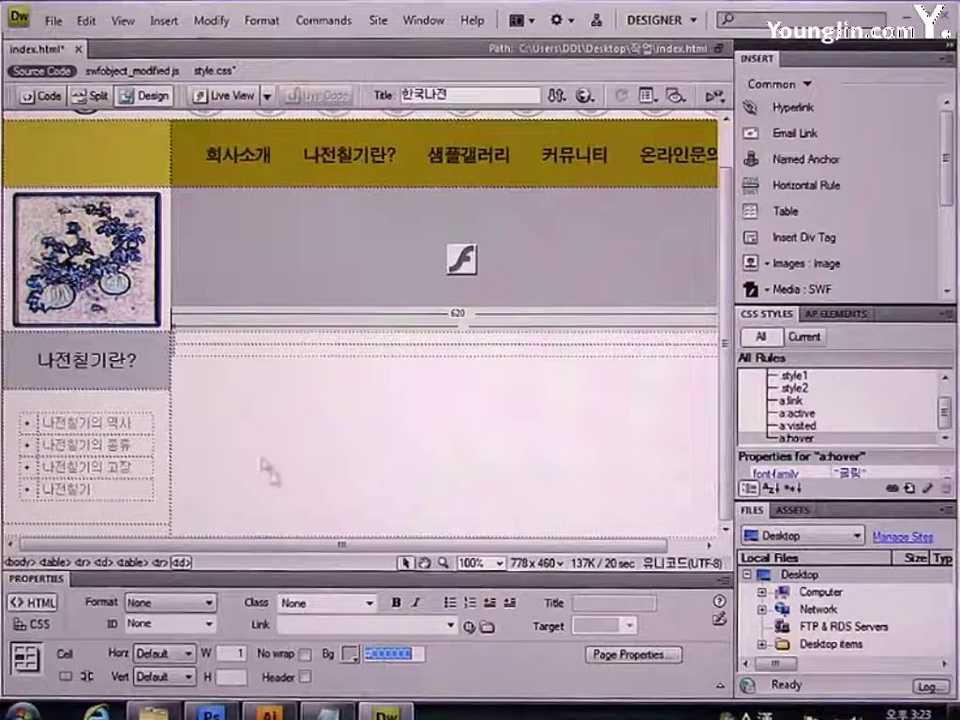
- Delete the &nbsp; from the code of the 1-pixel-wide #CCCCCC cell and return to the visual design display
{"action": "left_click", "coordinate": [97, 96]}
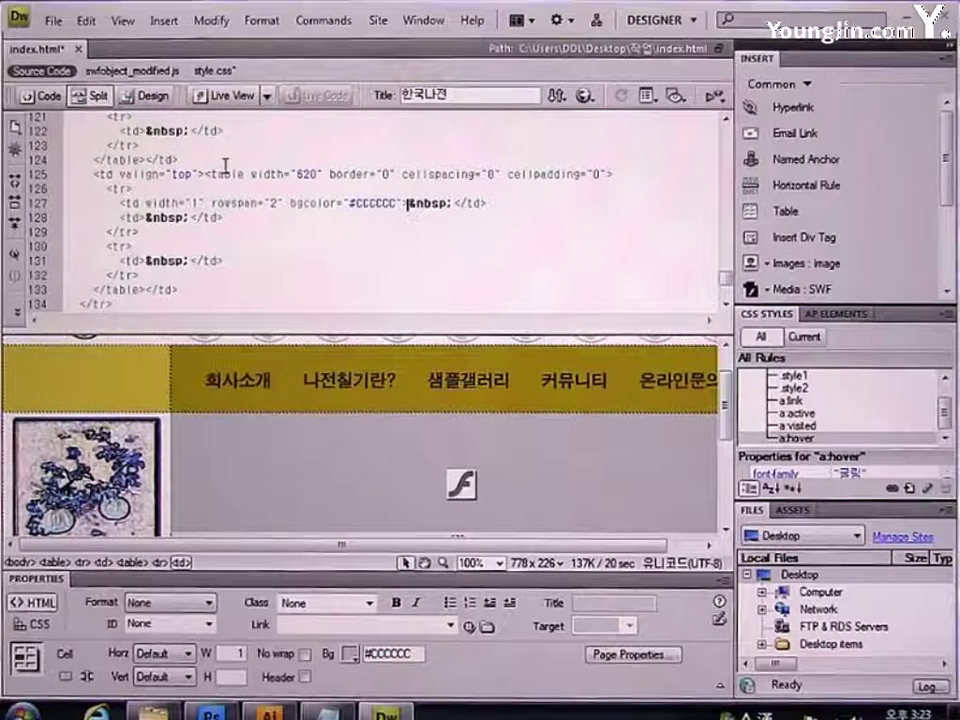
{"action": "left_click_drag", "start_coordinate": [406, 206], "coordinate": [455, 203]}
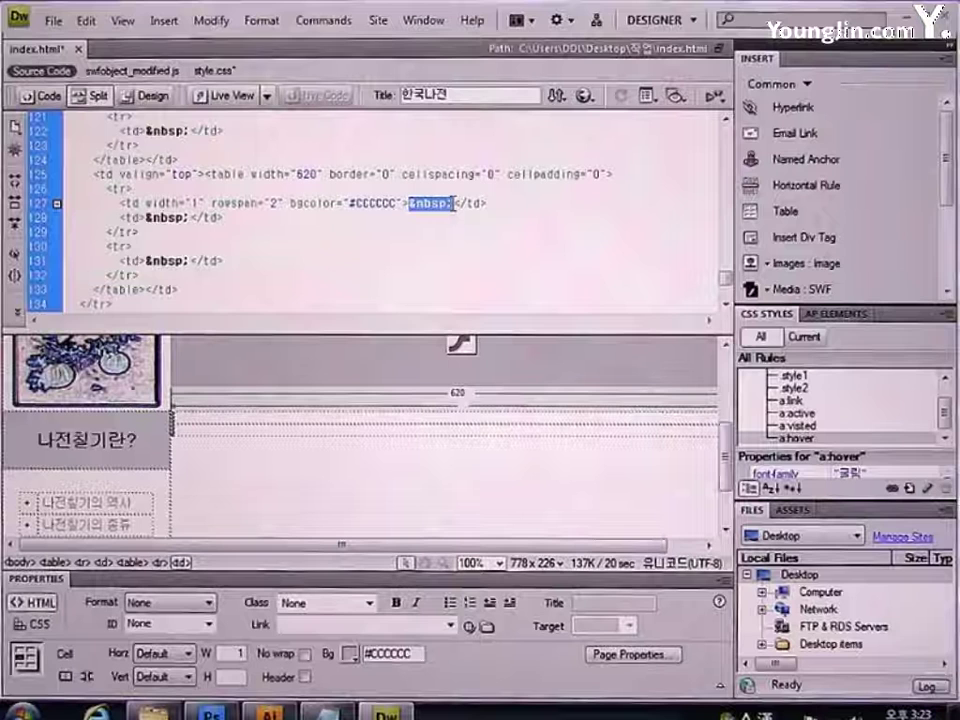
{"action": "key", "text": "Delete"}
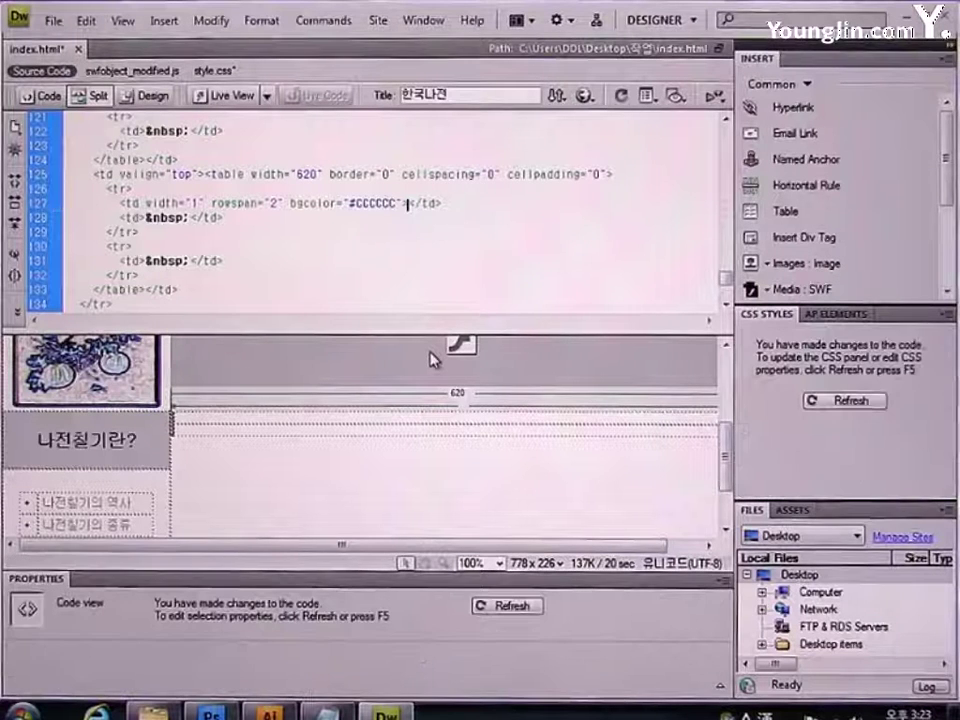
{"action": "left_click", "coordinate": [386, 471]}
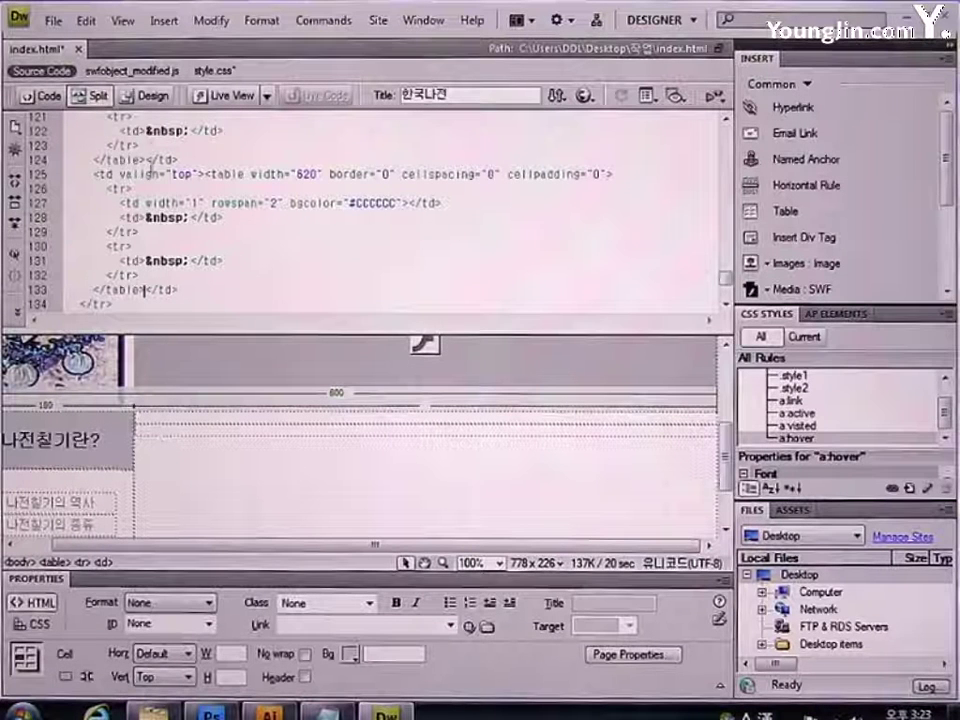
{"action": "left_click", "coordinate": [150, 95]}
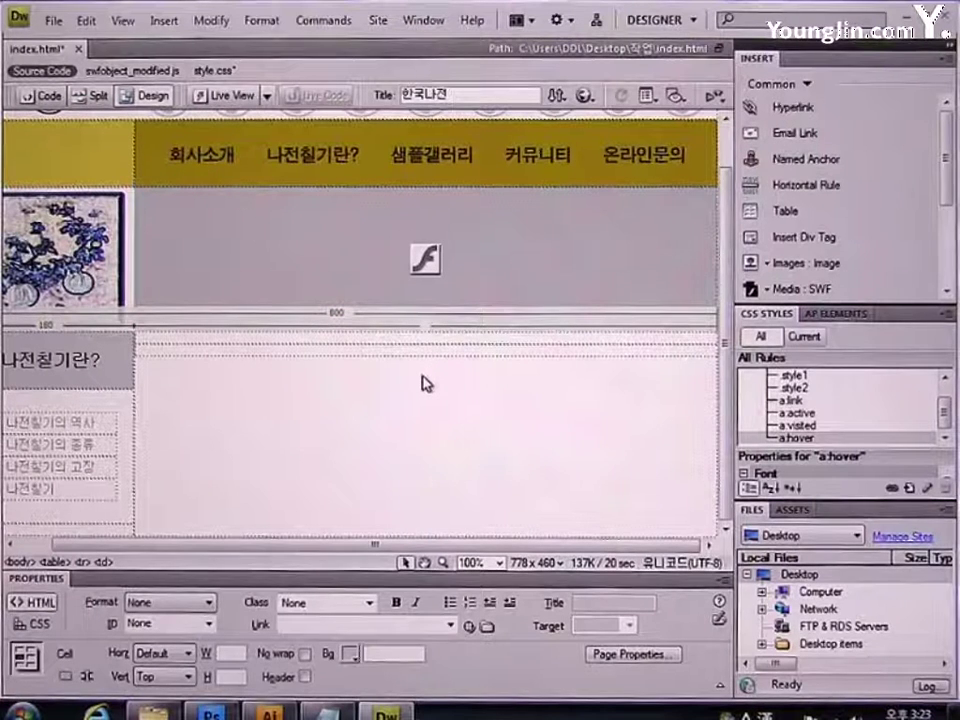
- Set the upper cell beside the 1-pixel column to Middle vertical alignment and a height of 30
{"action": "left_click", "coordinate": [361, 339]}
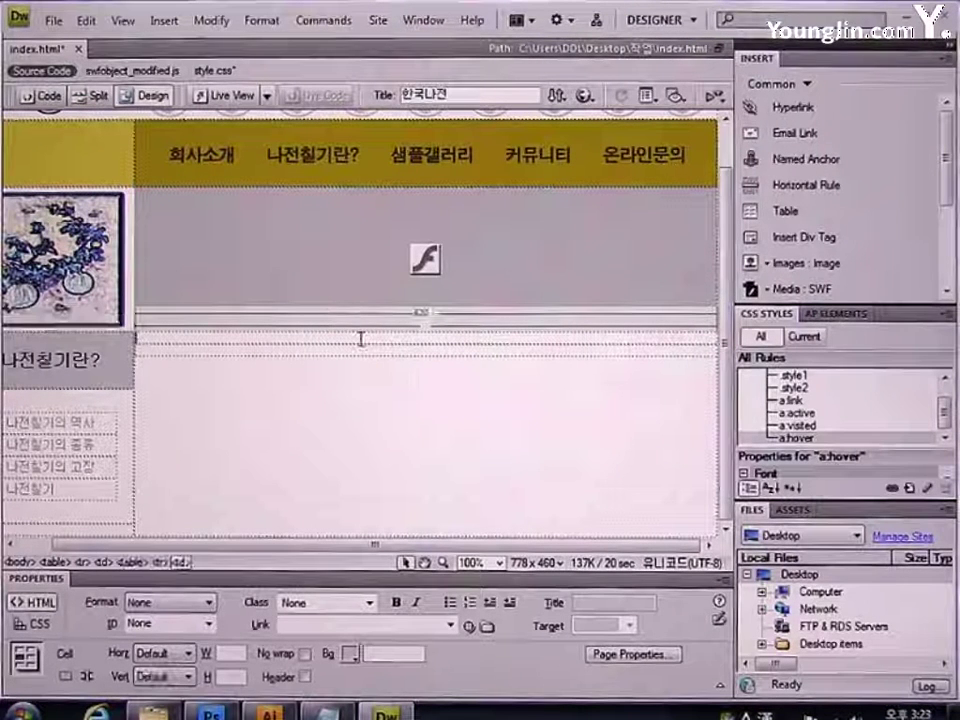
{"action": "key", "text": "ctrl+v"}
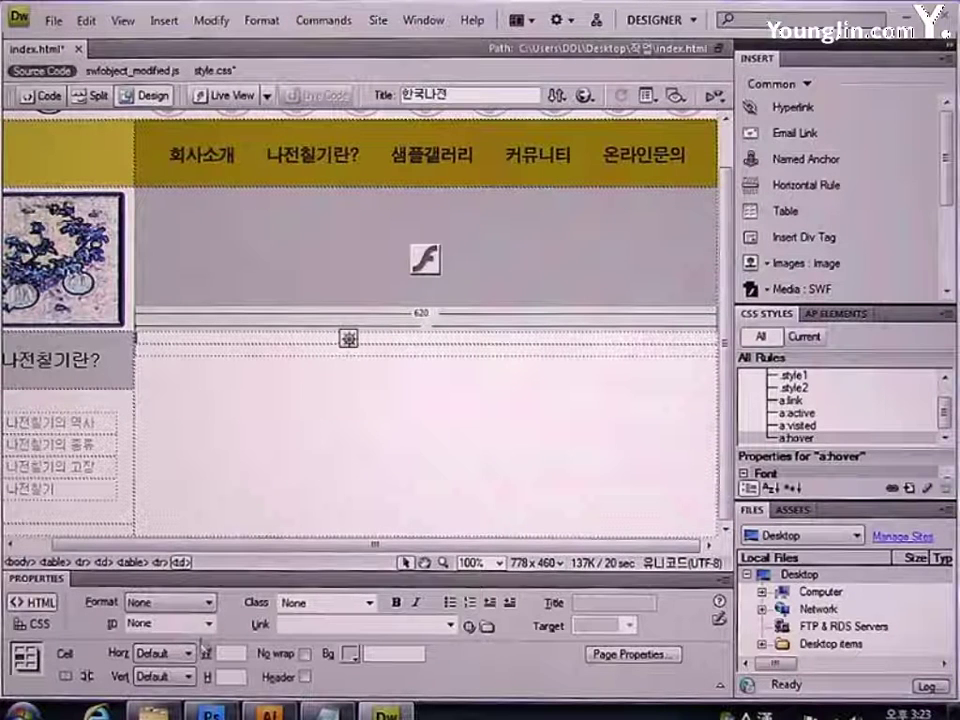
{"action": "left_click", "coordinate": [176, 678]}
{"action": "left_click", "coordinate": [155, 634]}
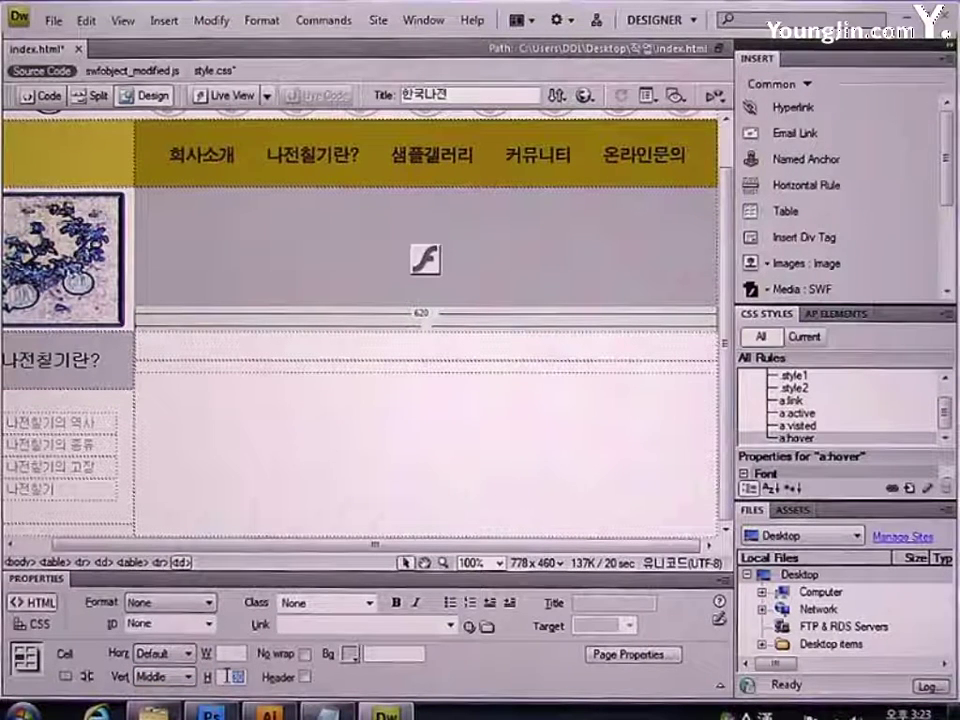
- Add a bulleted list item reading 나전칠기의 역사 in the 30-pixel-high cell
{"action": "left_click", "coordinate": [452, 605]}
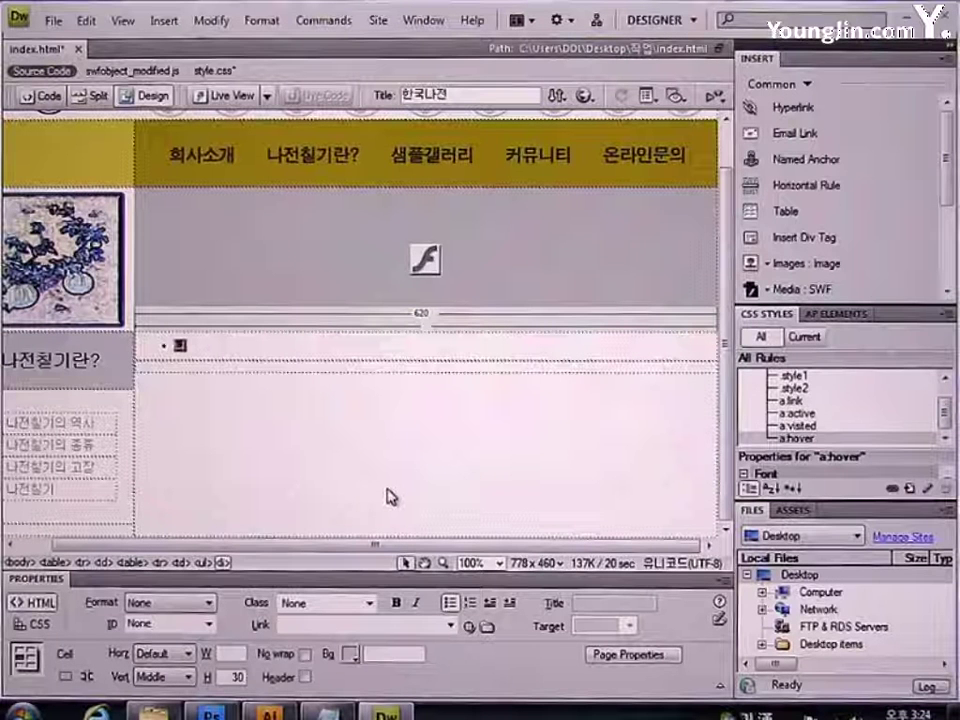
{"action": "type", "text": "나전칠기의 "}
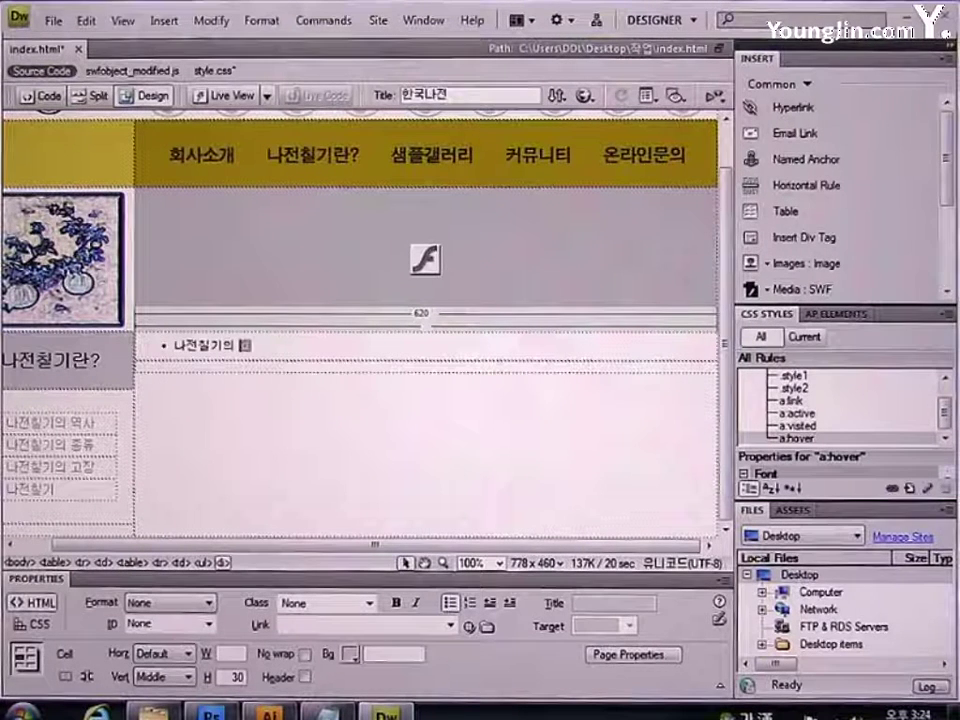
{"action": "type", "text": "역사"}
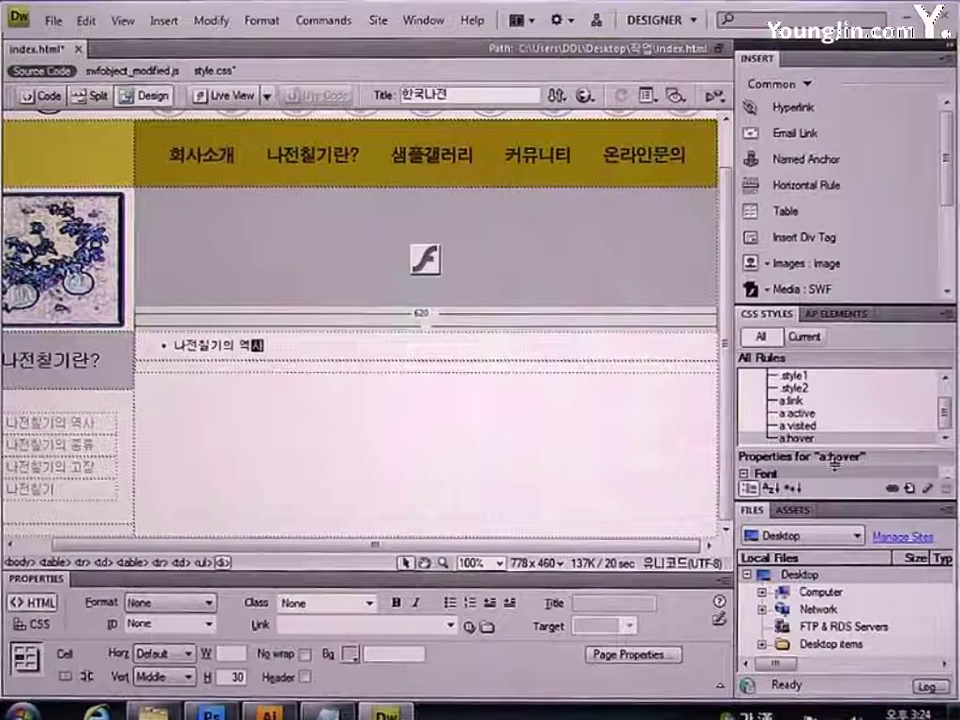
- Create a new CSS class rule named style3, defined in style.css
{"action": "left_click", "coordinate": [910, 489]}
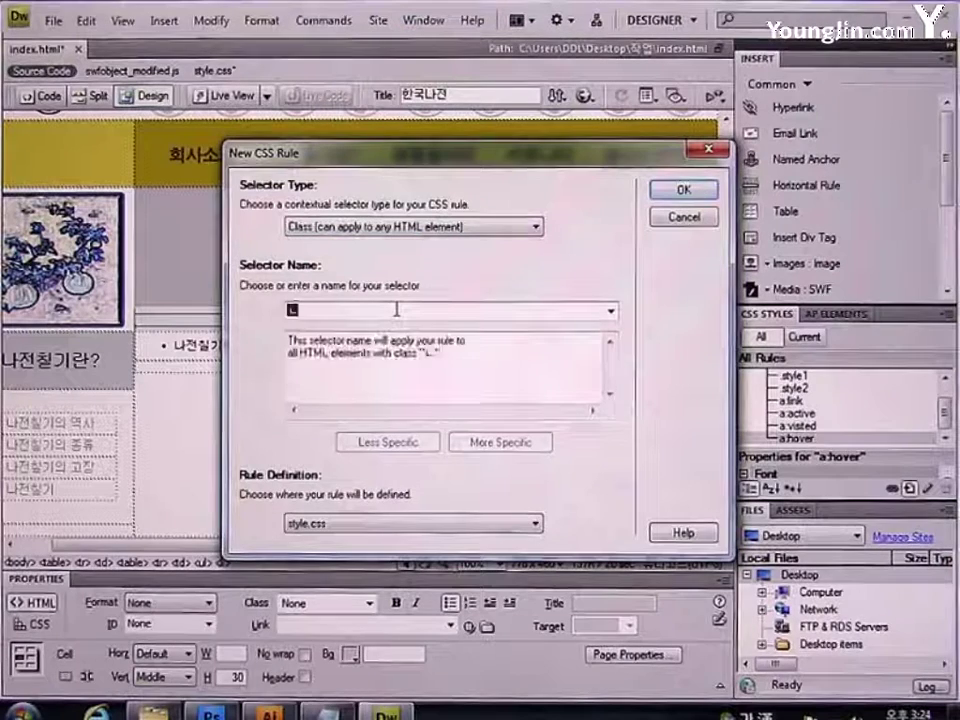
{"action": "type", "text": "styl"}
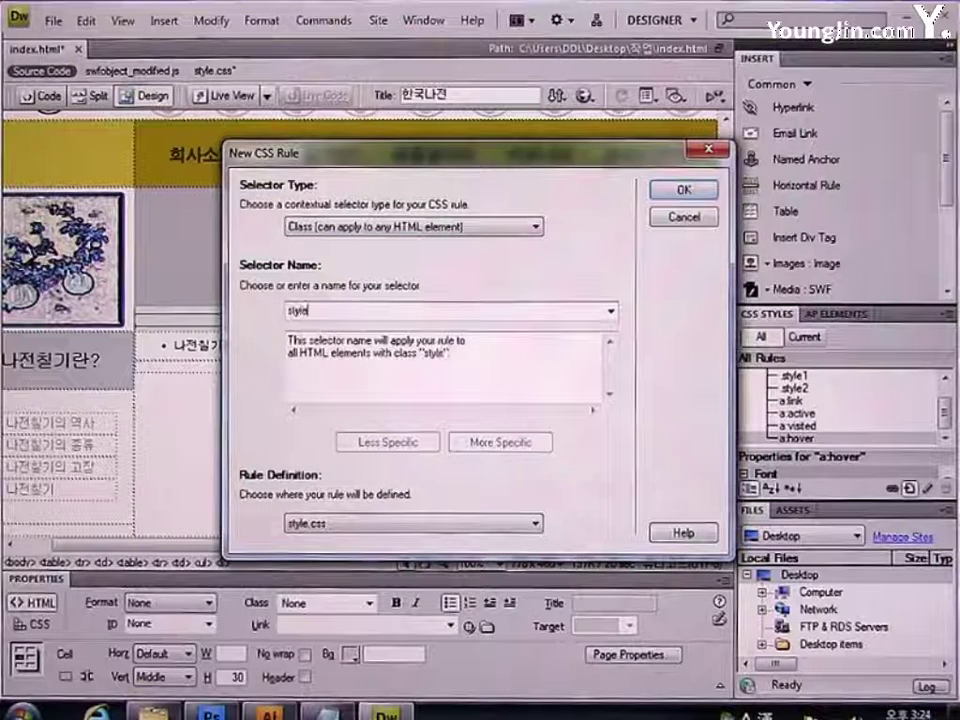
{"action": "type", "text": "e3"}
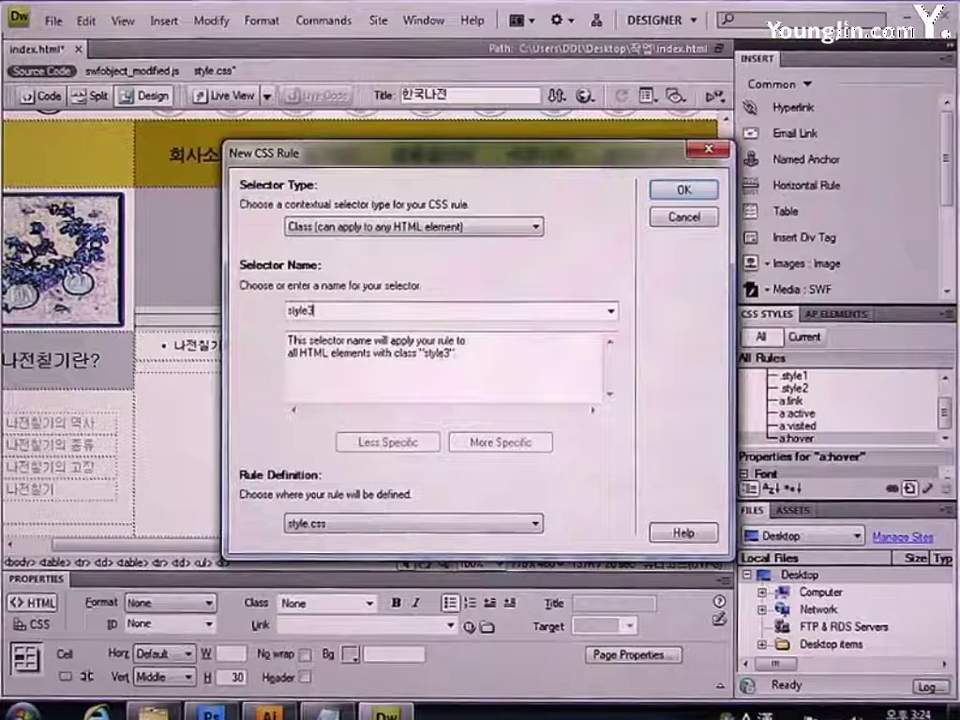
{"action": "key", "text": "Return"}
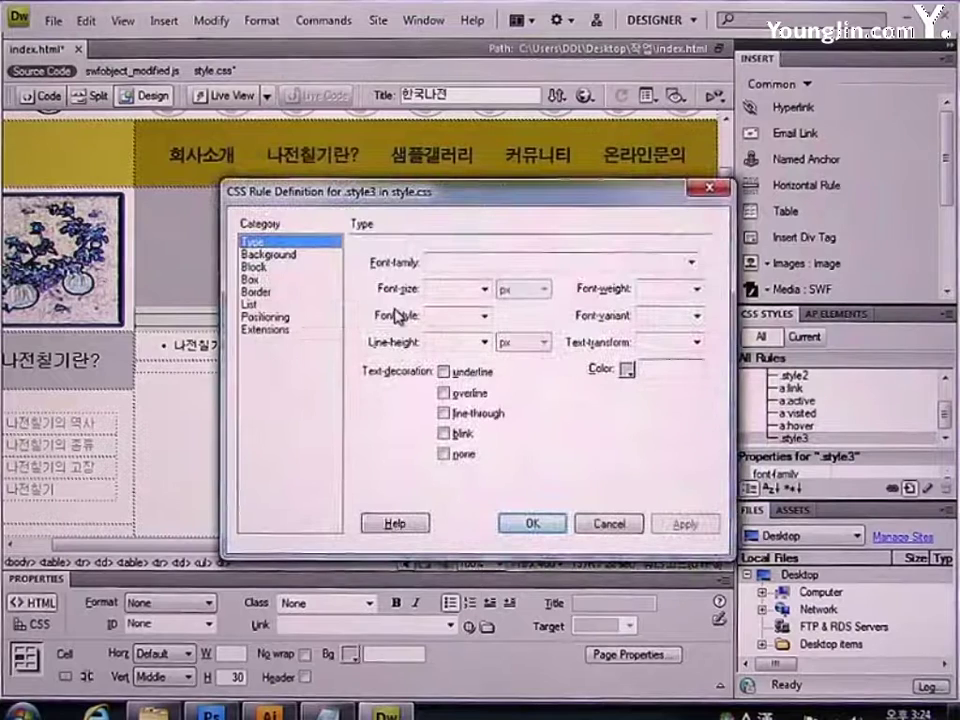
- Set the style3 rule's font family to 굴림 and its font size to 9 pt
{"action": "left_click", "coordinate": [690, 262]}
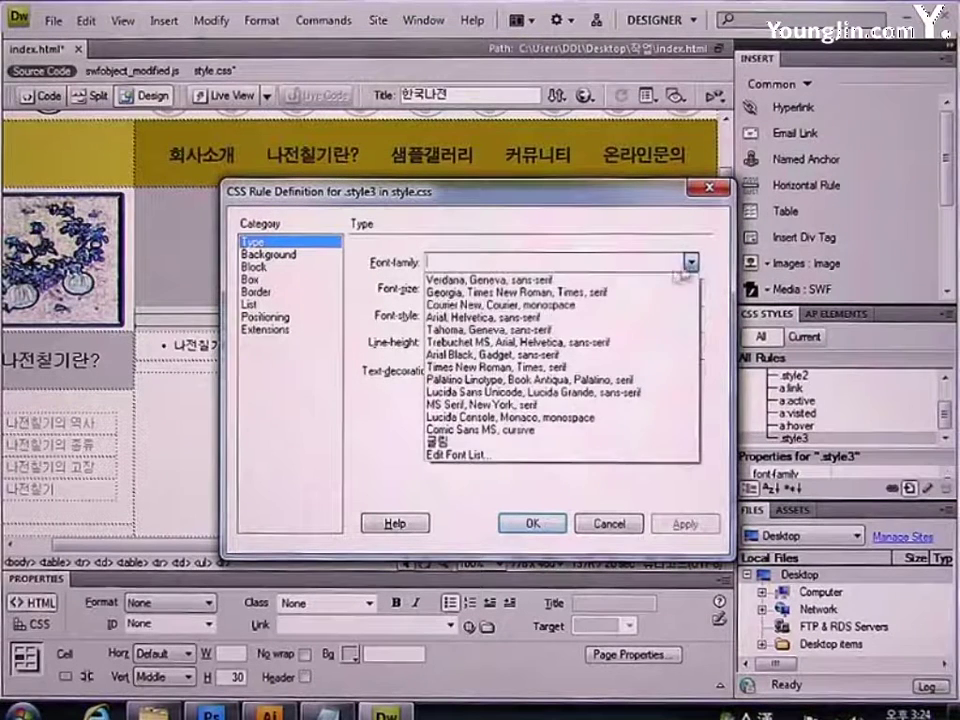
{"action": "left_click", "coordinate": [487, 443]}
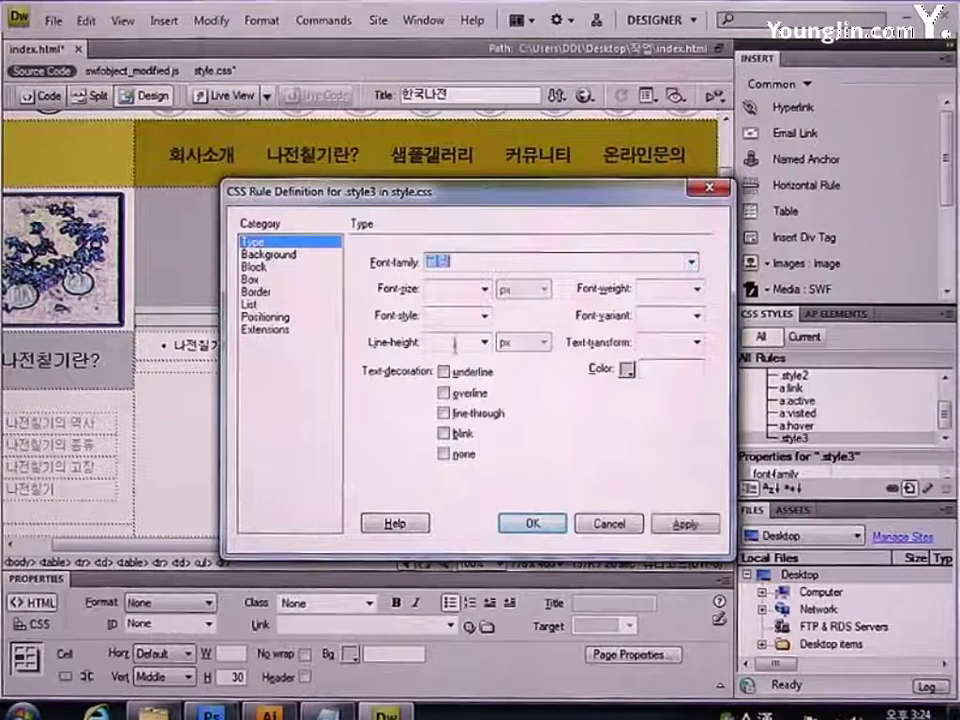
{"action": "left_click", "coordinate": [484, 290]}
{"action": "left_click", "coordinate": [484, 305]}
{"action": "left_click", "coordinate": [525, 290]}
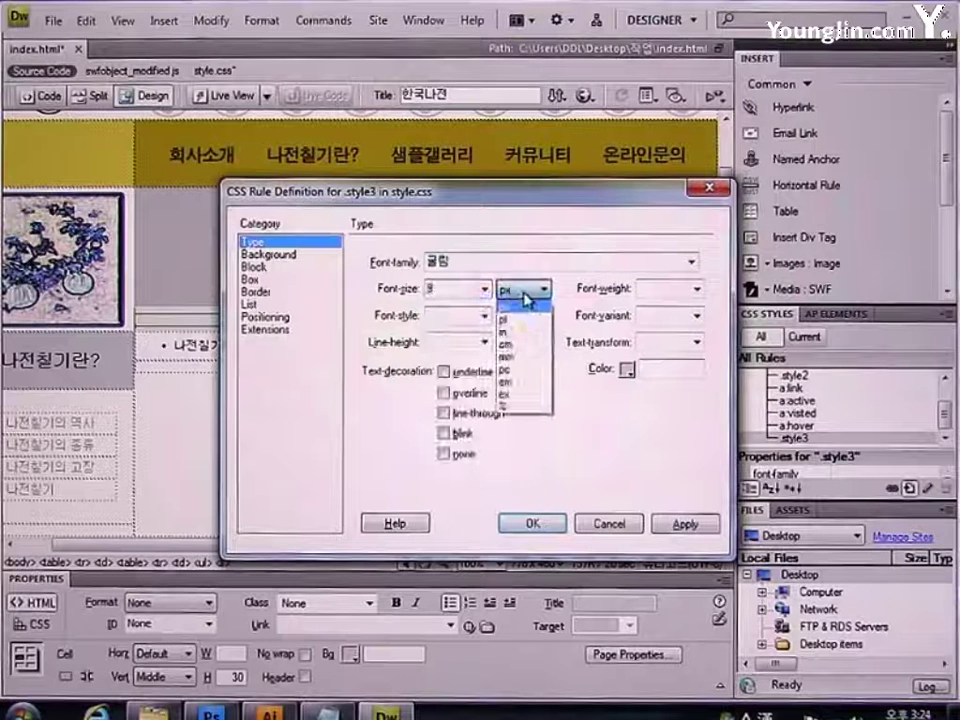
{"action": "left_click", "coordinate": [521, 326]}
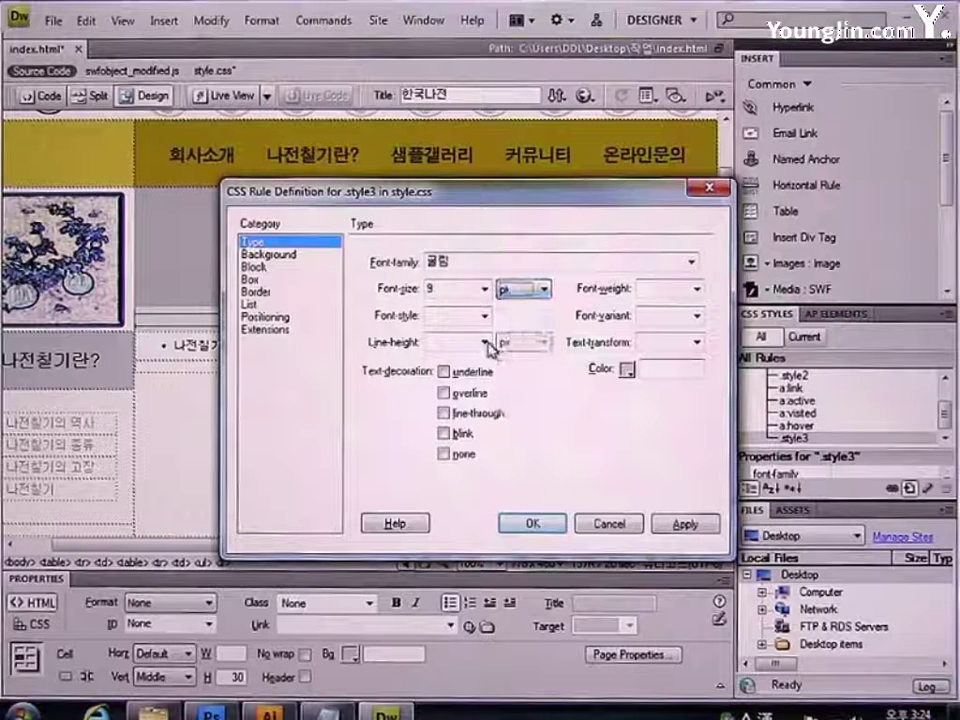
- Set the style3 rule's line height to 120%
{"action": "left_click", "coordinate": [455, 342]}
{"action": "type", "text": "120"}
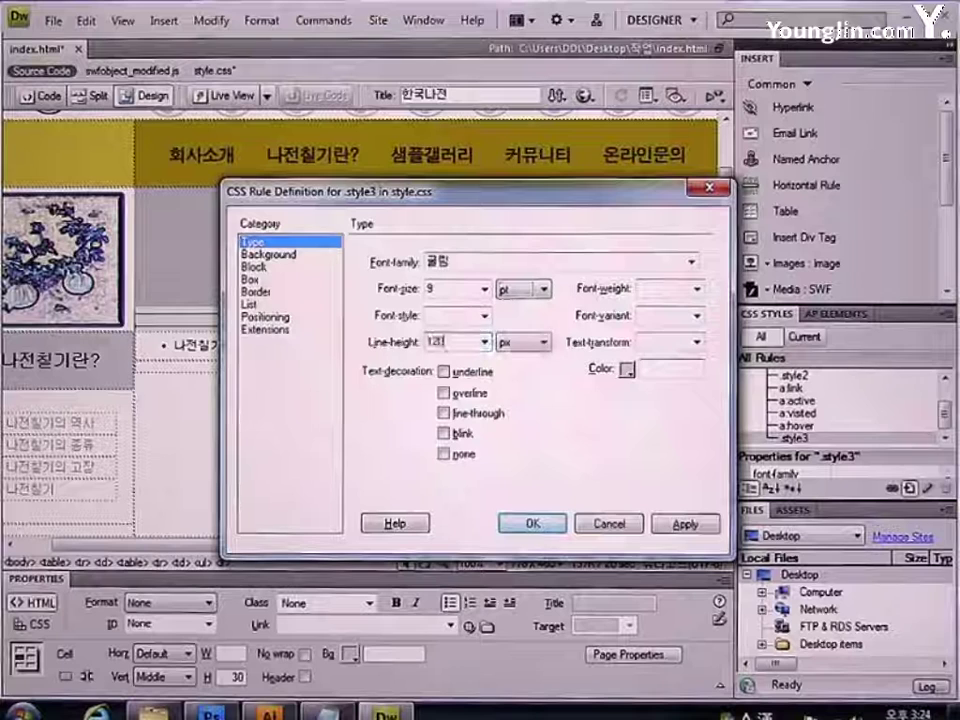
{"action": "left_click", "coordinate": [531, 342]}
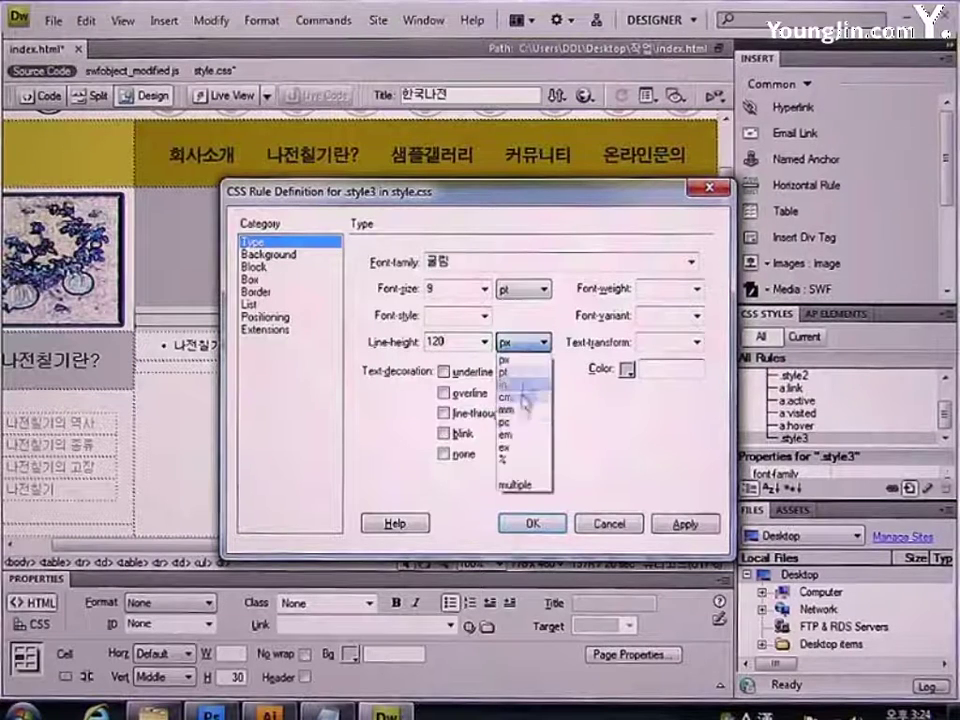
{"action": "left_click", "coordinate": [517, 467]}
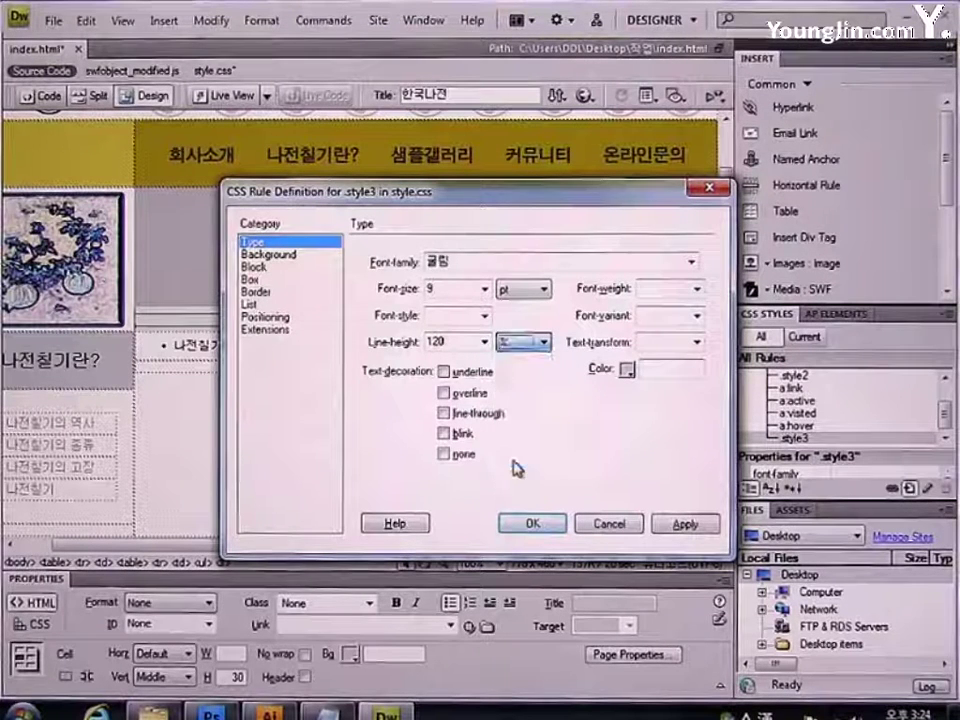
- Set the style3 text colour to #333333 with text decoration none, and save the rule
{"action": "left_click", "coordinate": [649, 368]}
{"action": "type", "text": "#"}
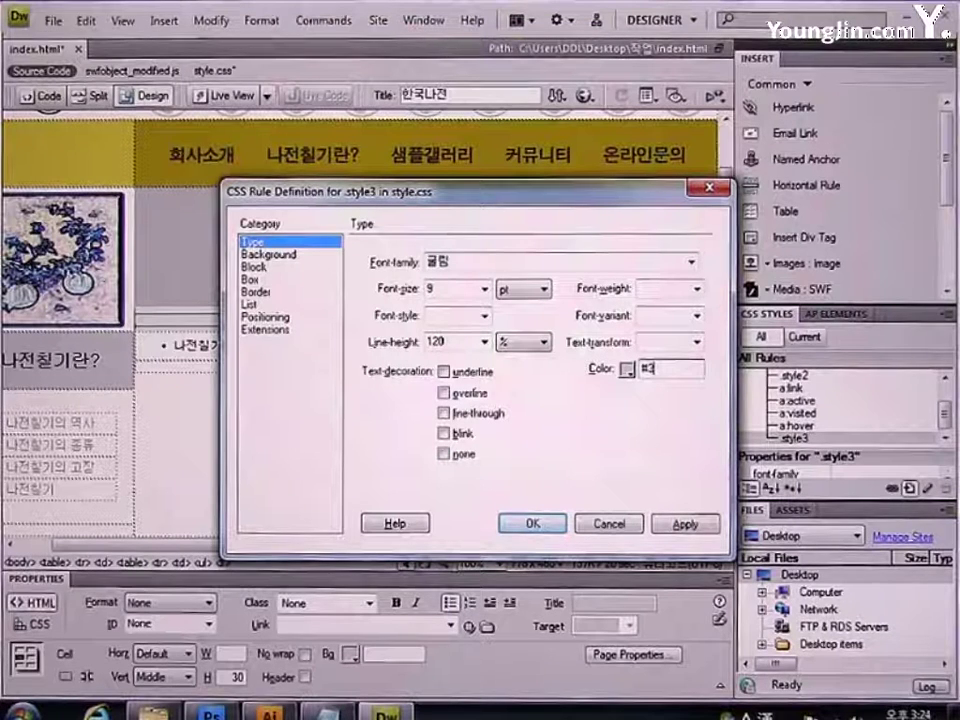
{"action": "type", "text": "33333"}
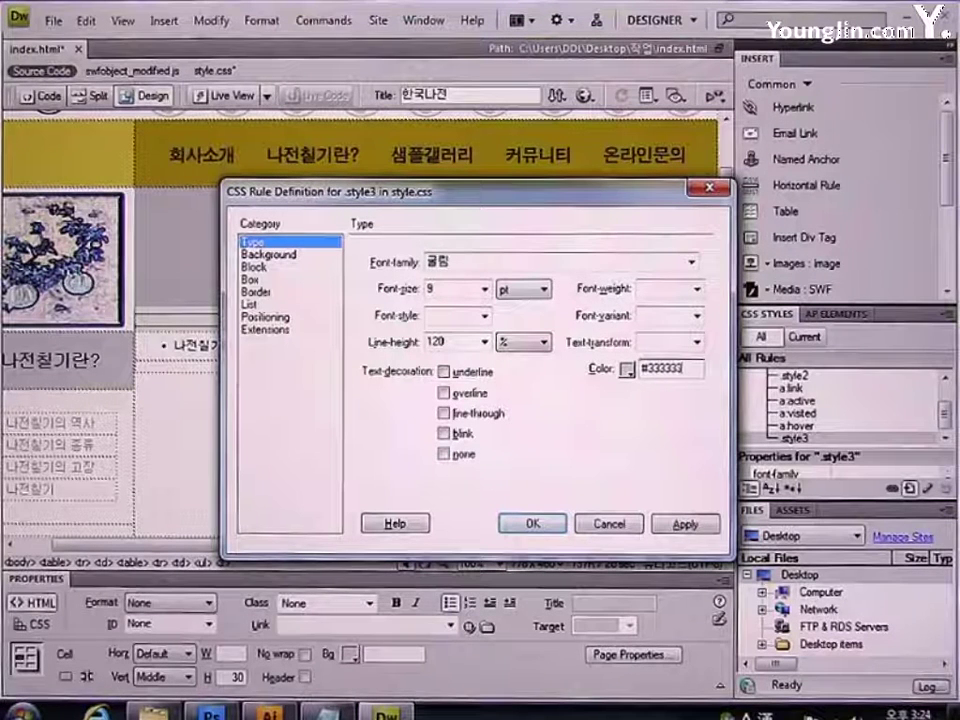
{"action": "left_click", "coordinate": [445, 454]}
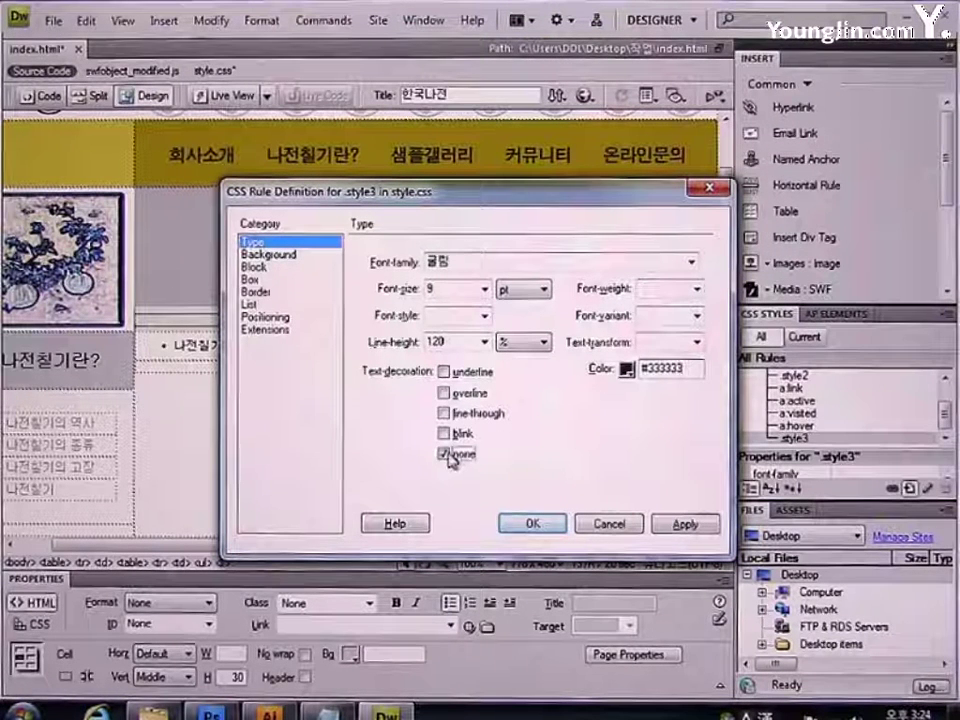
{"action": "left_click", "coordinate": [530, 522]}
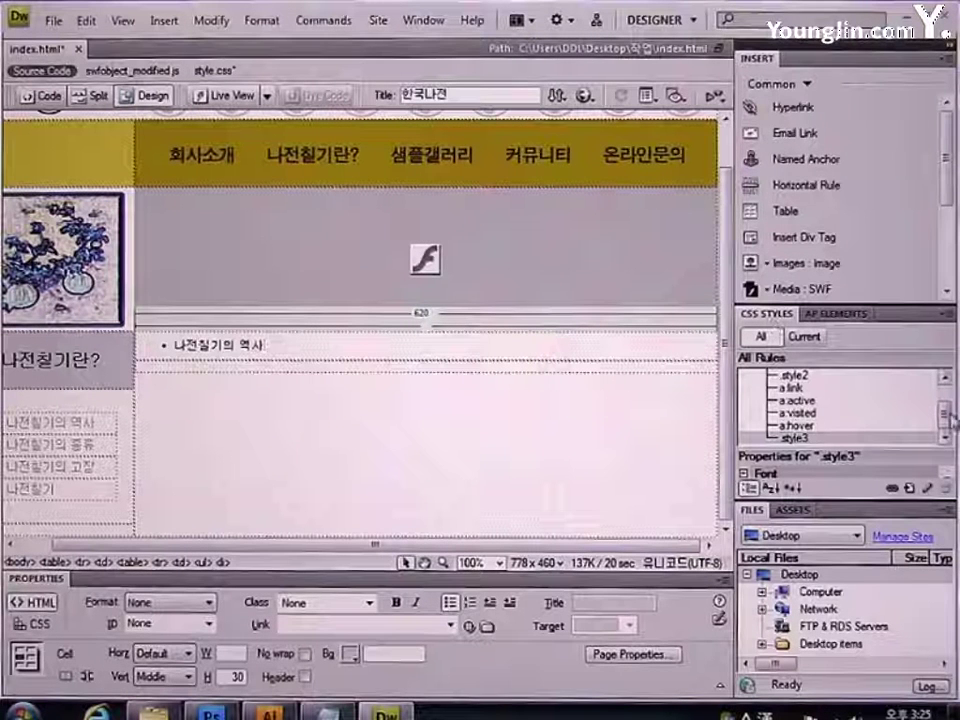
- Apply the style3 class to the 나전칠기의 역사 bullet item in the content table
{"action": "left_click", "coordinate": [795, 437]}
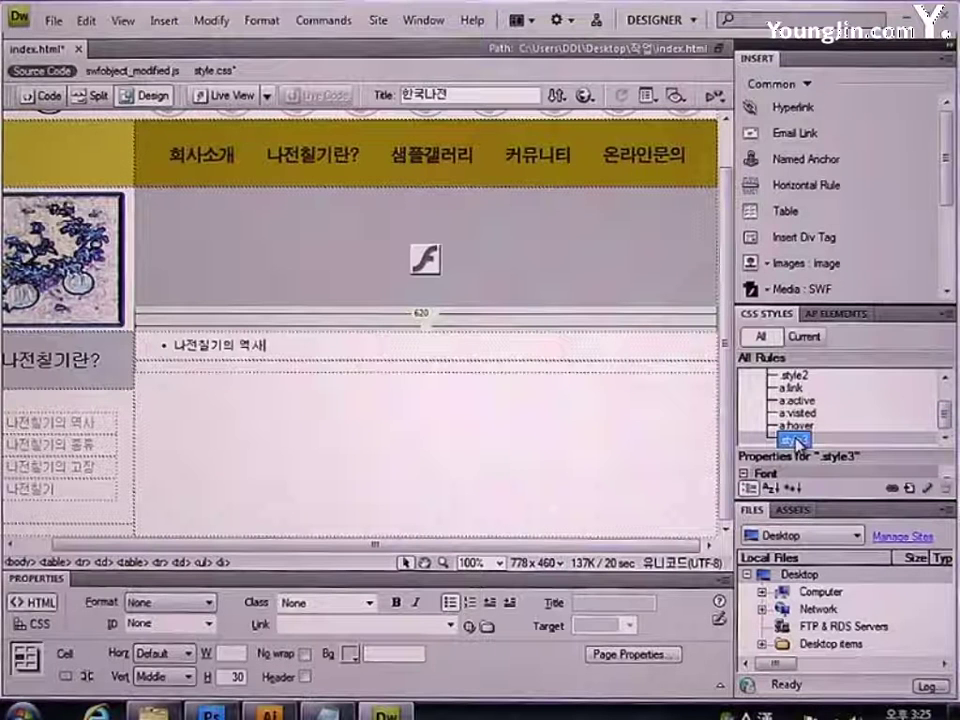
{"action": "right_click", "coordinate": [795, 437]}
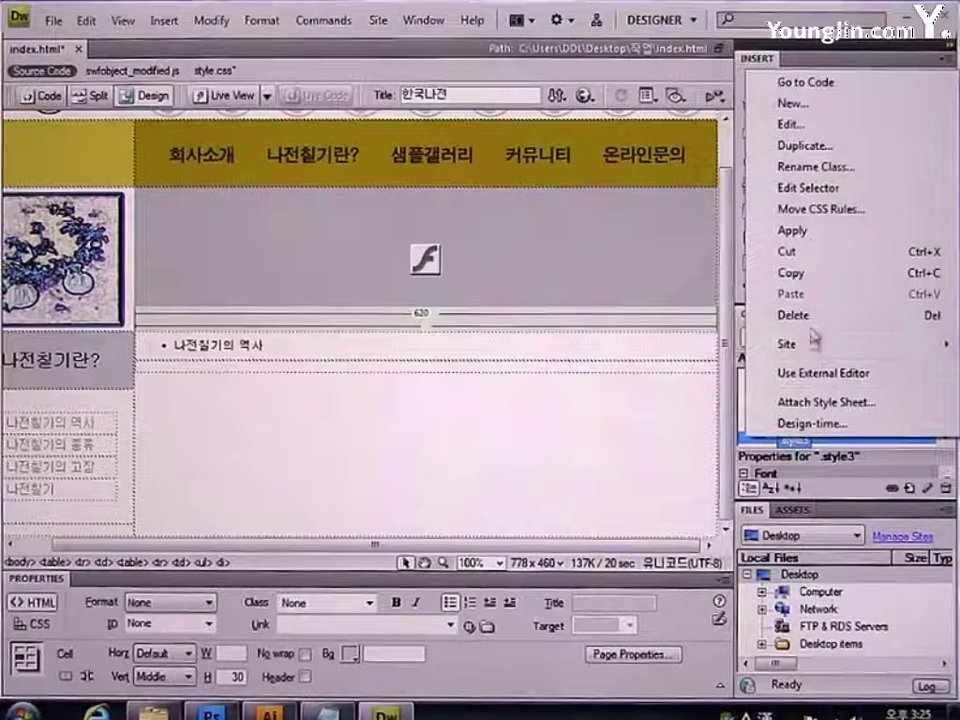
{"action": "left_click", "coordinate": [812, 231]}
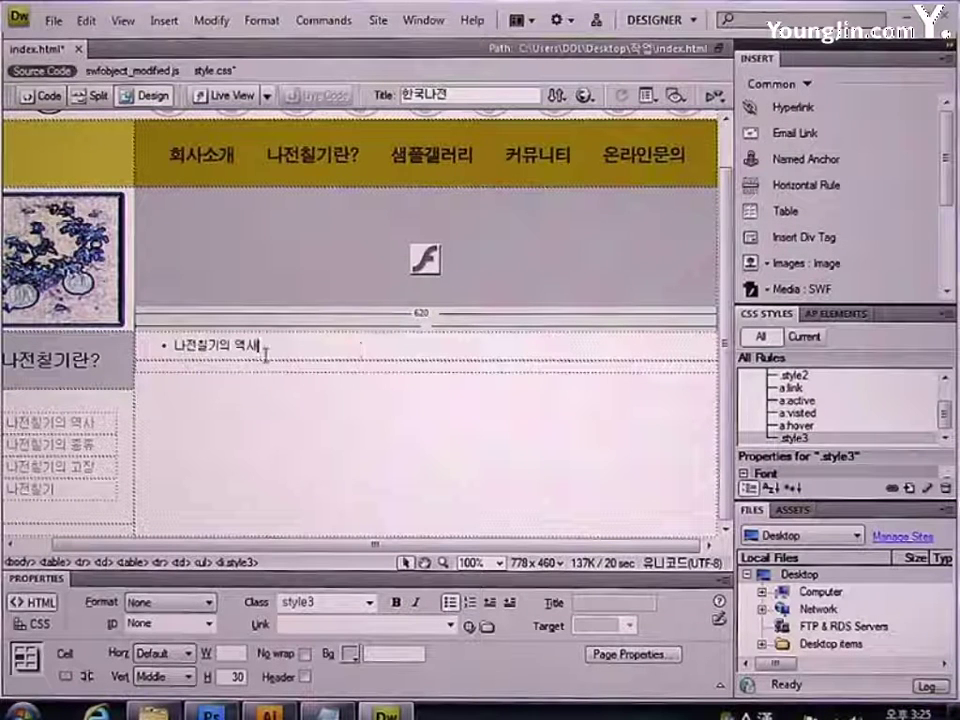
- Make the 나전칠기의 역사 bullet text in the content table bold
{"action": "left_click_drag", "start_coordinate": [264, 350], "coordinate": [183, 356]}
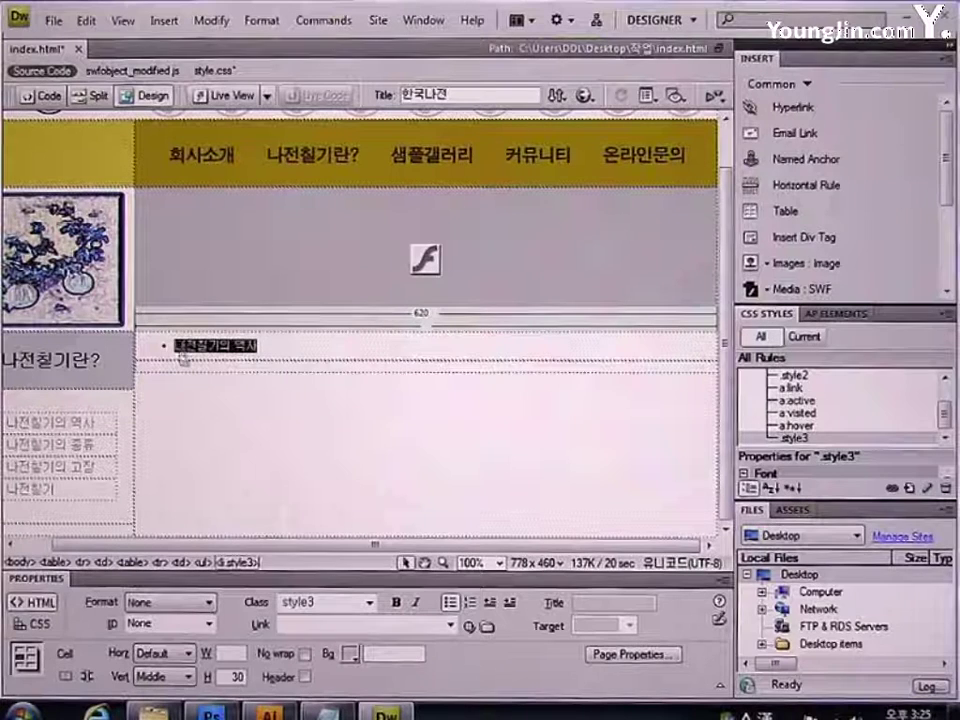
{"action": "left_click", "coordinate": [396, 603]}
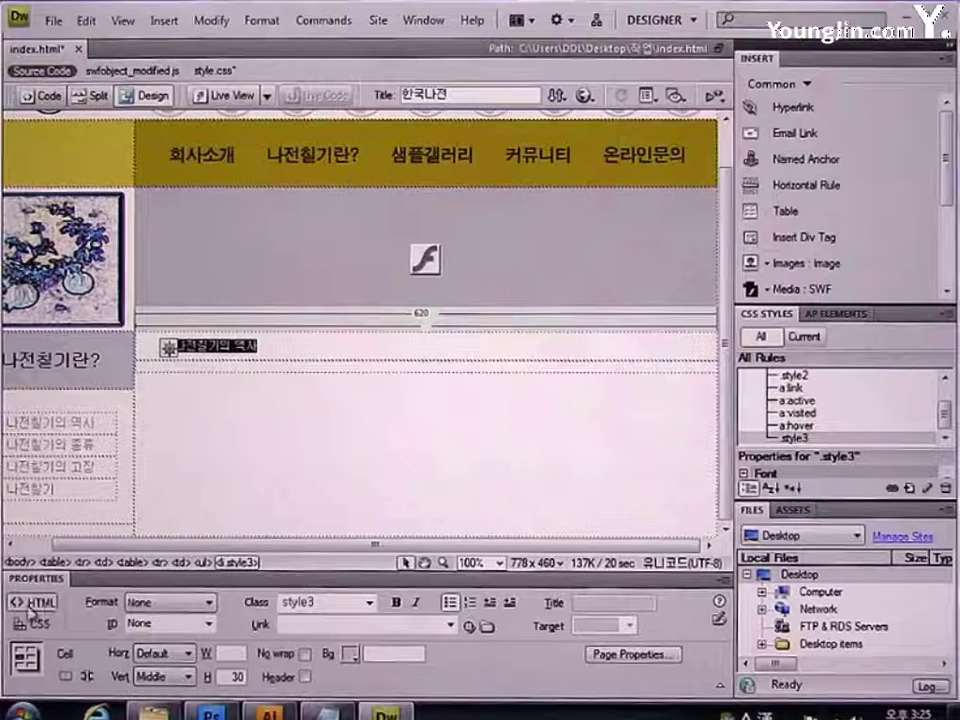
{"action": "left_click", "coordinate": [396, 603]}
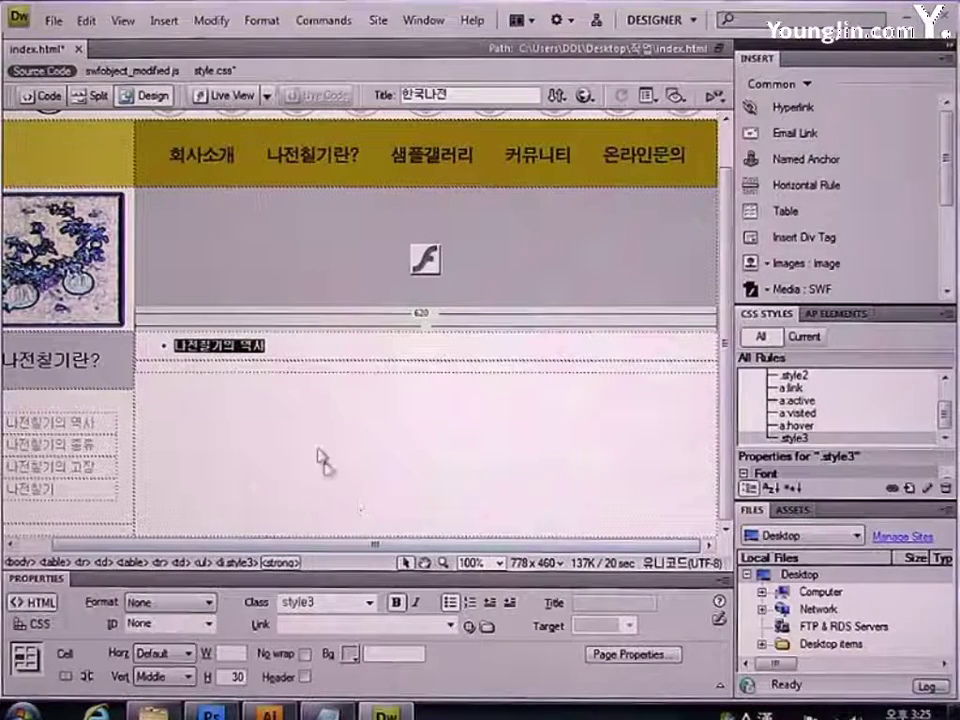
- Set the horizontal alignment of the empty cell below the 나전칠기의 역사 heading to Center
{"action": "left_click", "coordinate": [241, 362]}
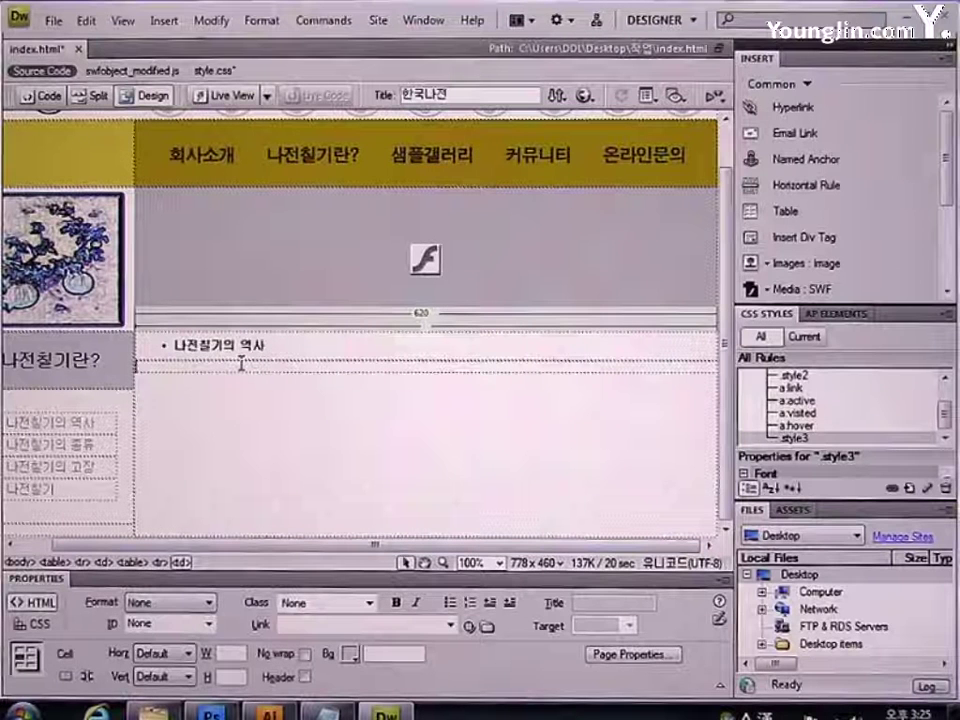
{"action": "type", "text": "나"}
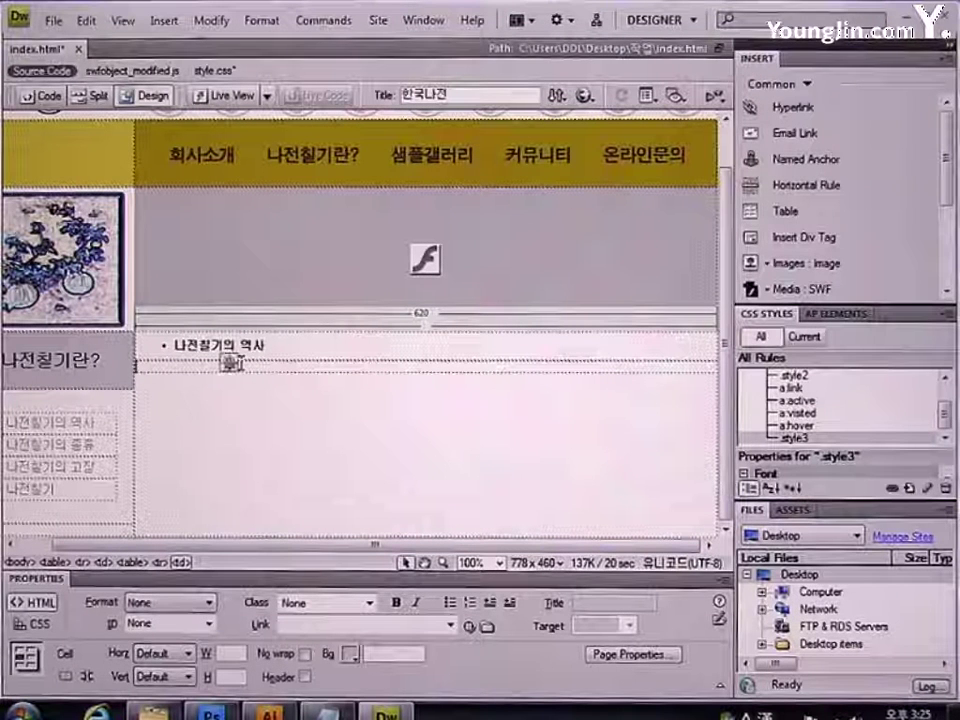
{"action": "left_click", "coordinate": [168, 654]}
{"action": "left_click", "coordinate": [168, 697]}
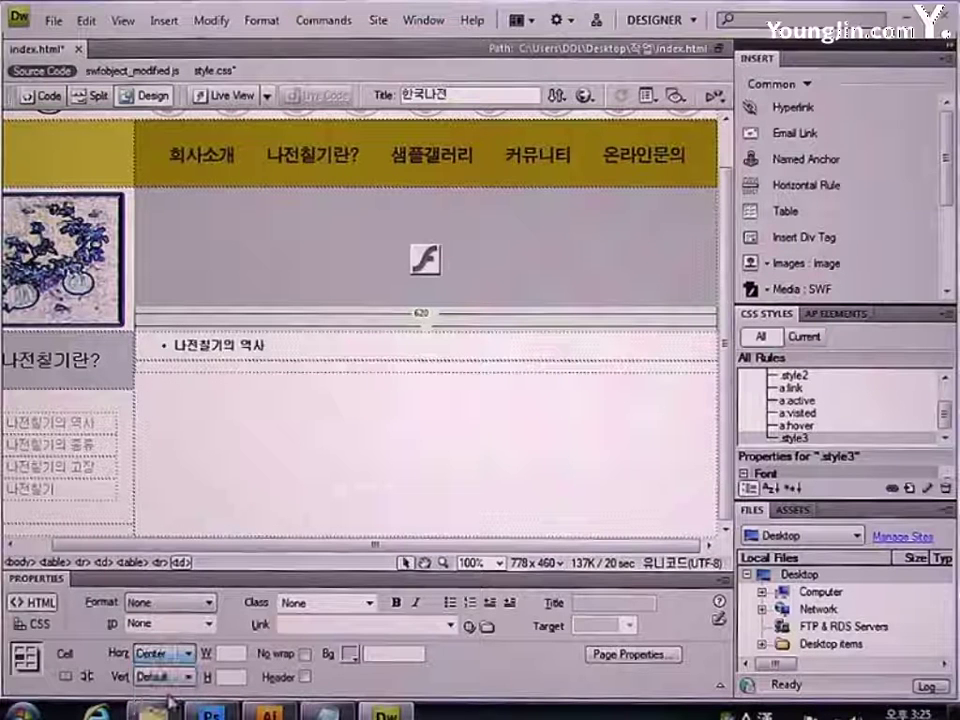
- Insert a table with 3 rows, 1 column and a width of 580 pixels in the centred cell
{"action": "left_click", "coordinate": [798, 214]}
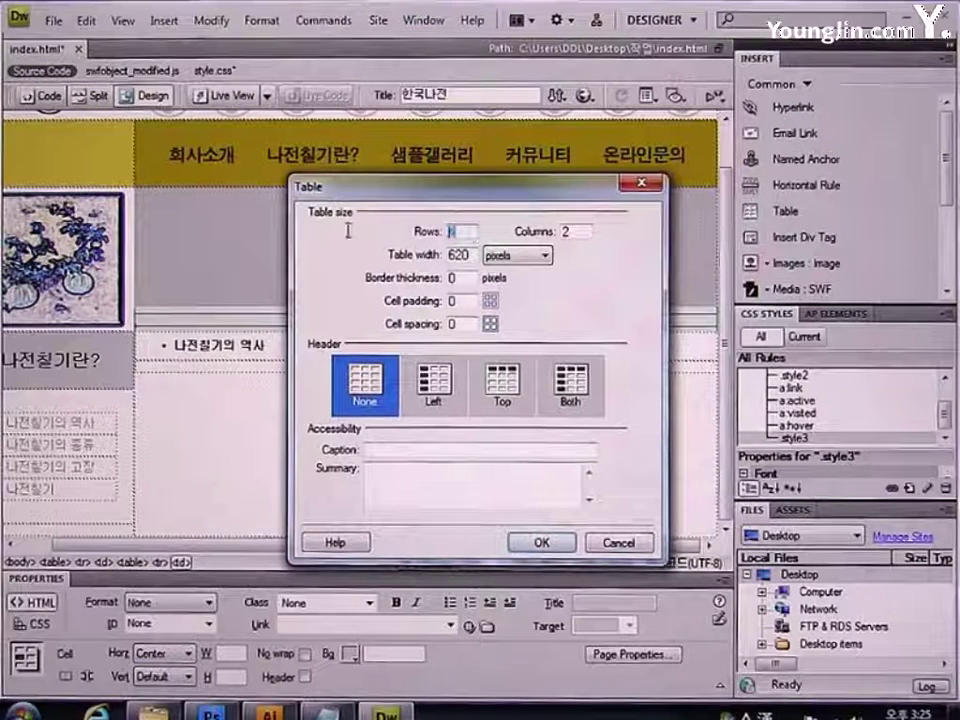
{"action": "type", "text": "3"}
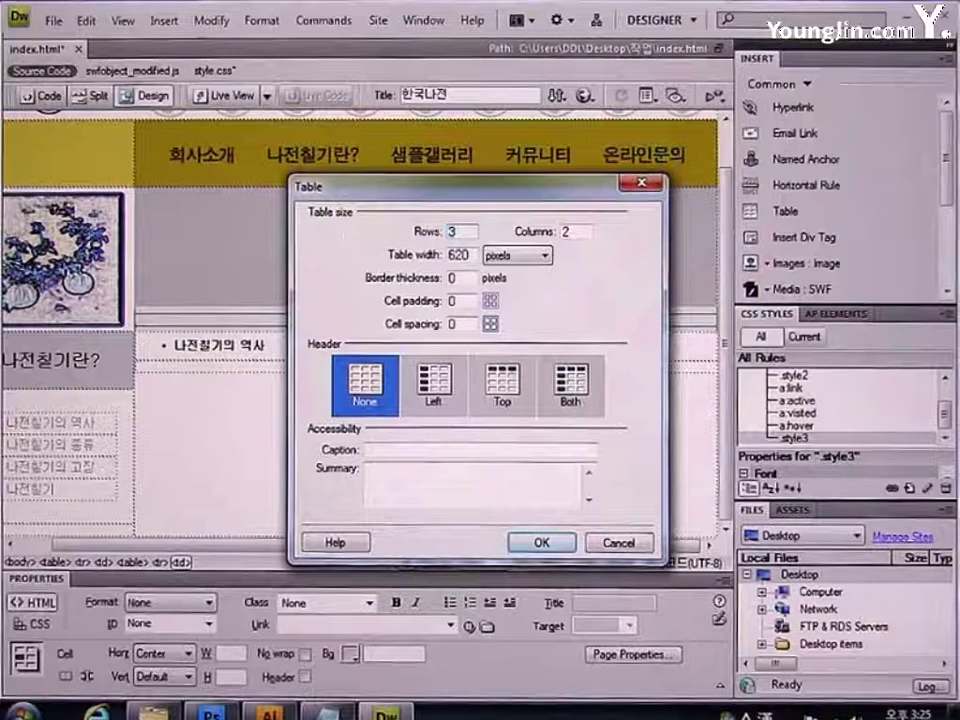
{"action": "double_click", "coordinate": [570, 231]}
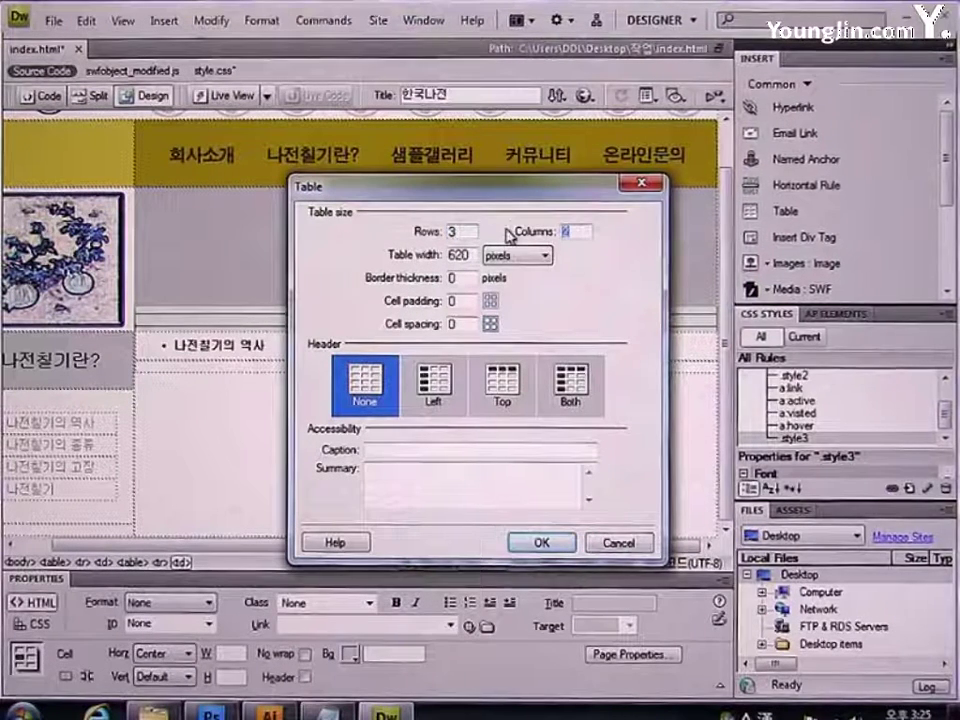
{"action": "type", "text": "1"}
{"action": "key", "text": "Tab"}
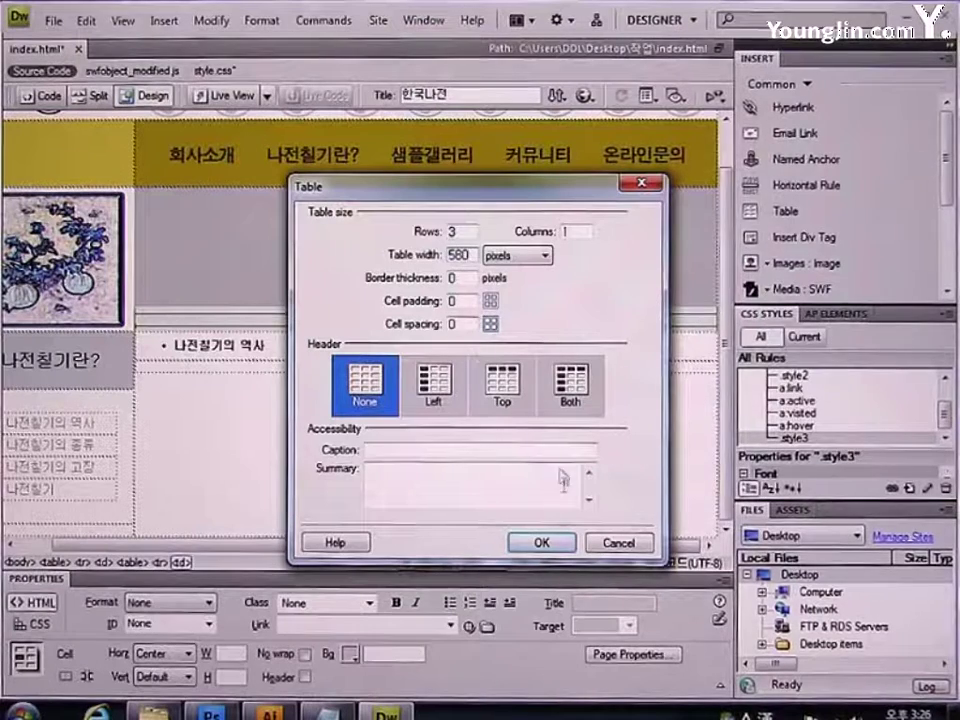
{"action": "left_click", "coordinate": [552, 546]}
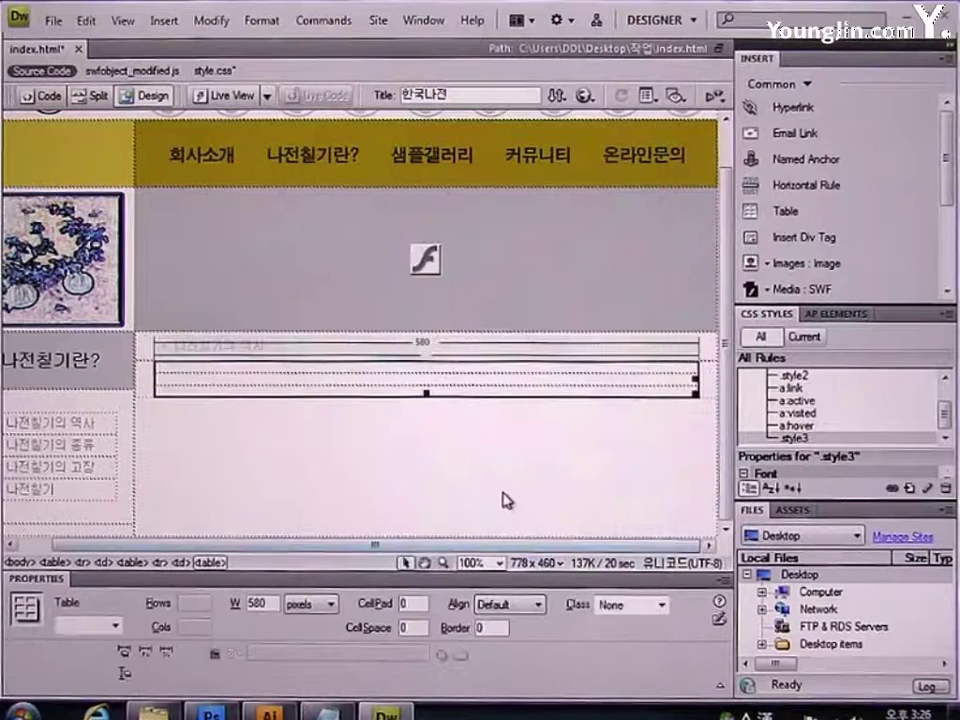
- Insert the image body.jpg from the images folder into the first row of the 580-pixel table
{"action": "left_click", "coordinate": [352, 368]}
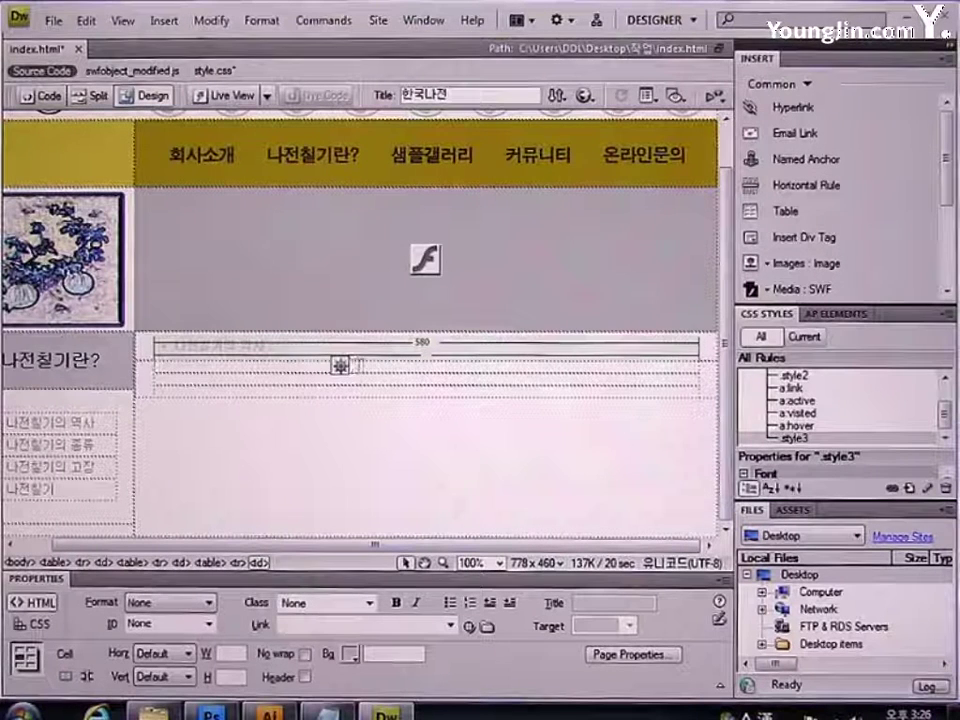
{"action": "left_click", "coordinate": [789, 265]}
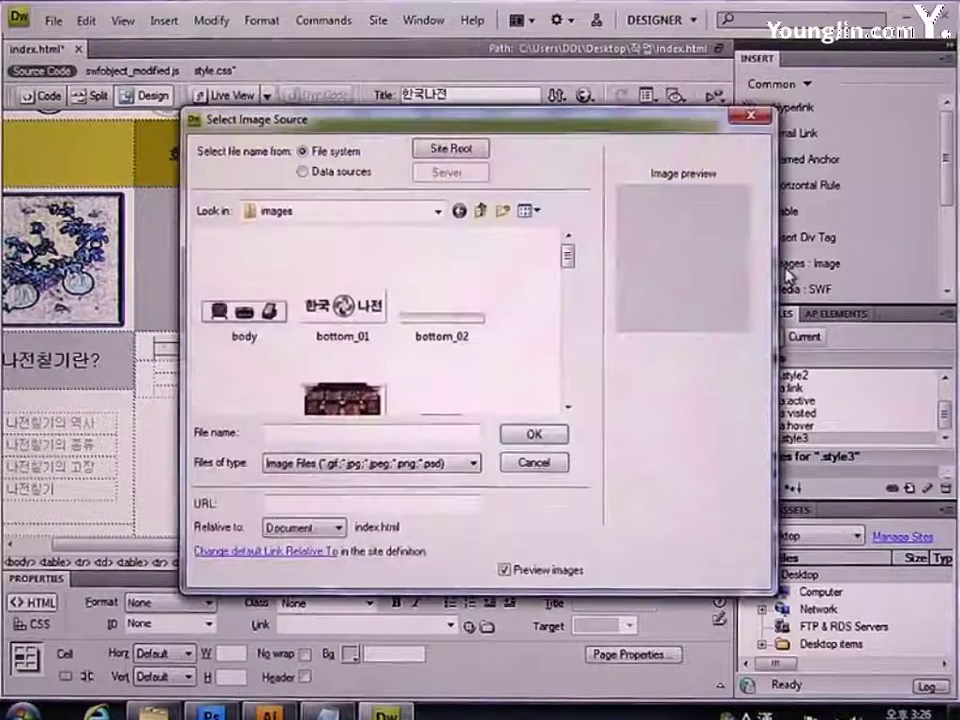
{"action": "left_click", "coordinate": [243, 300]}
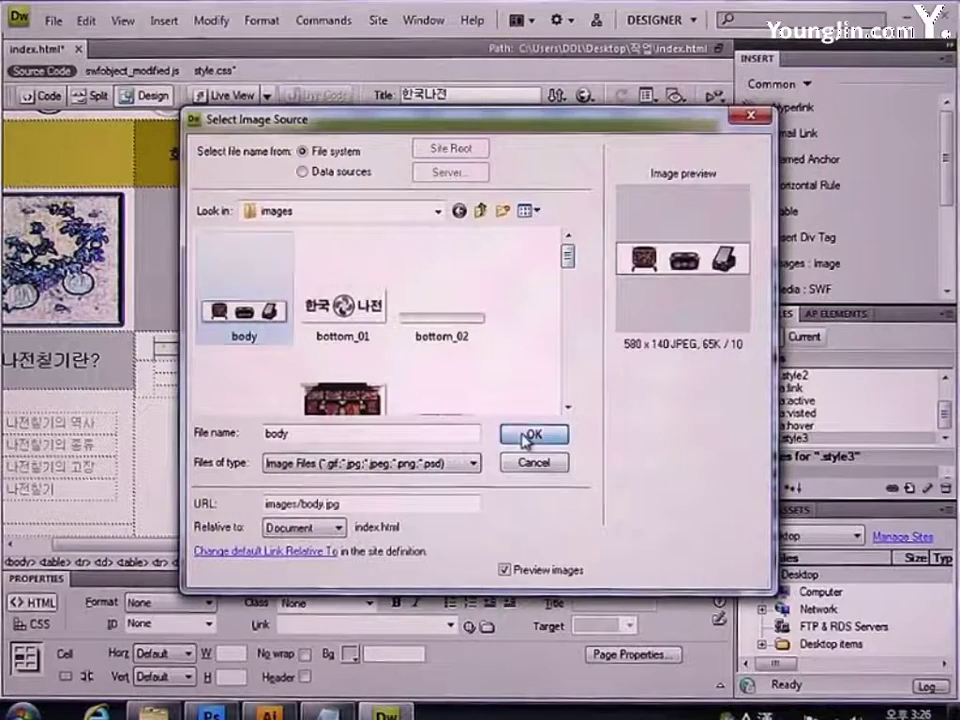
{"action": "left_click", "coordinate": [527, 436]}
{"action": "left_click", "coordinate": [645, 315]}
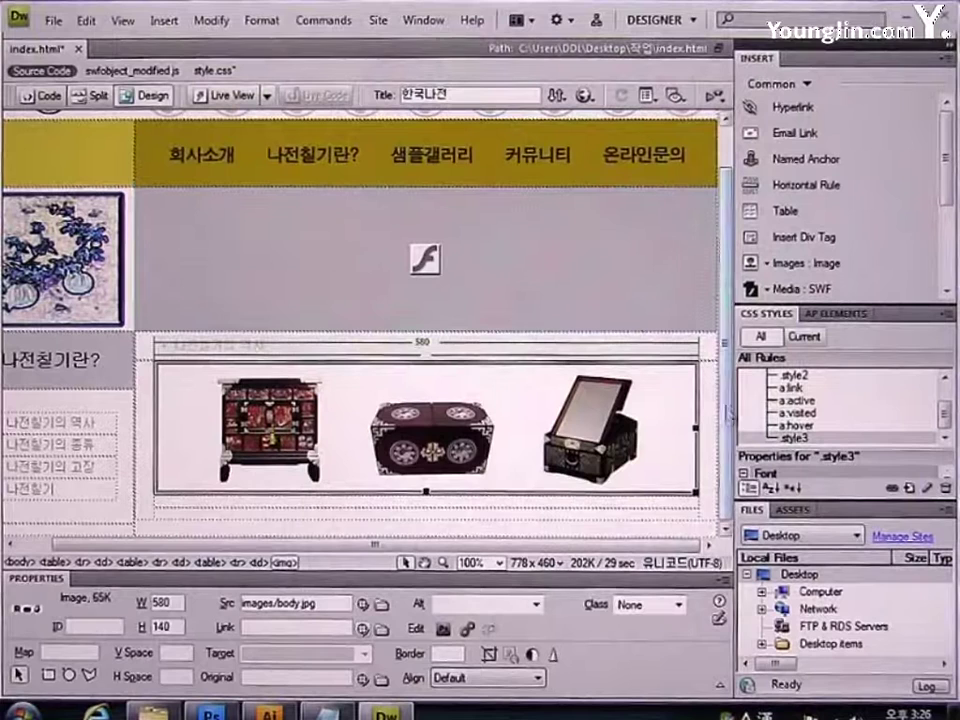
- Set the height of the table row below the furniture image to 15
{"action": "left_click", "coordinate": [613, 500]}
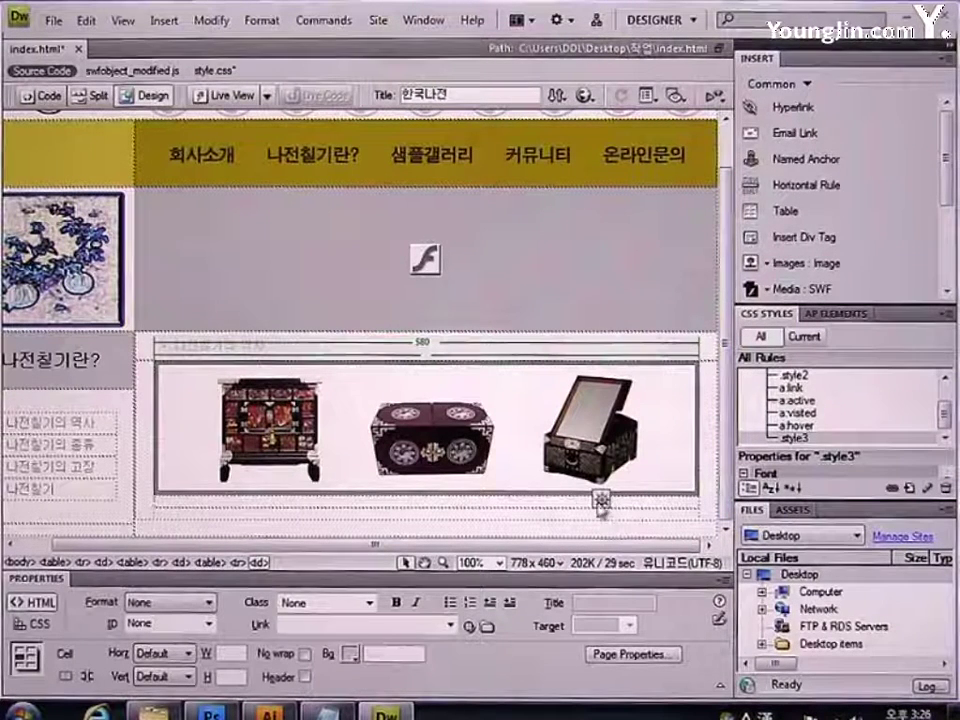
{"action": "left_click", "coordinate": [243, 677]}
{"action": "type", "text": "15"}
{"action": "key", "text": "Return"}
- Delete the &nbsp; placeholder from the 15-pixel-high cell in the page's source code
{"action": "key", "text": "F10"}
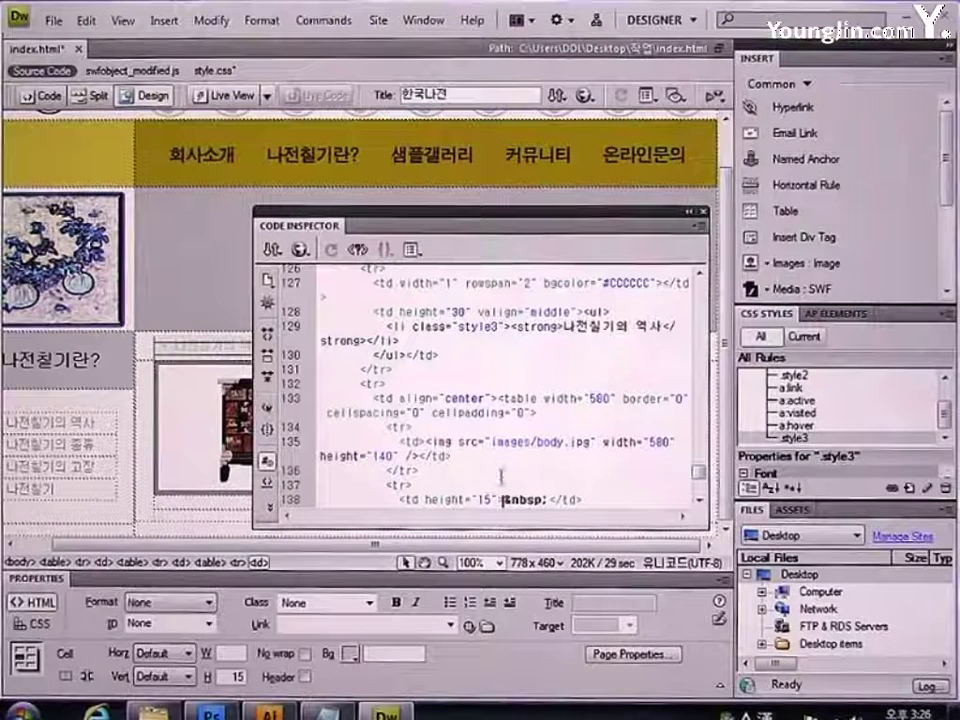
{"action": "left_click_drag", "start_coordinate": [503, 499], "coordinate": [546, 501]}
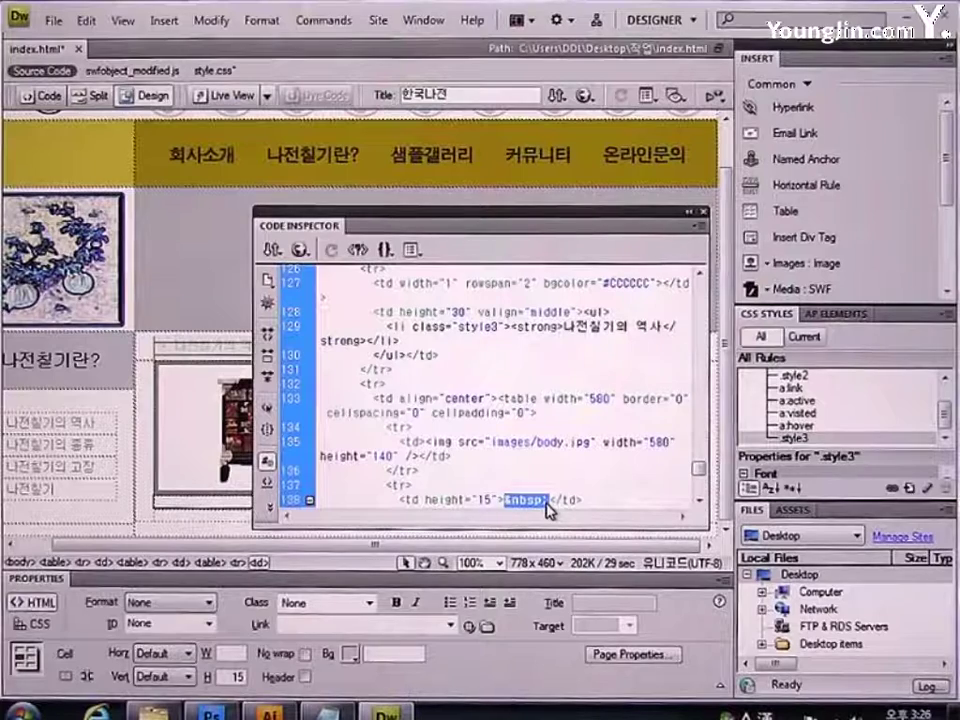
{"action": "key", "text": "Delete"}
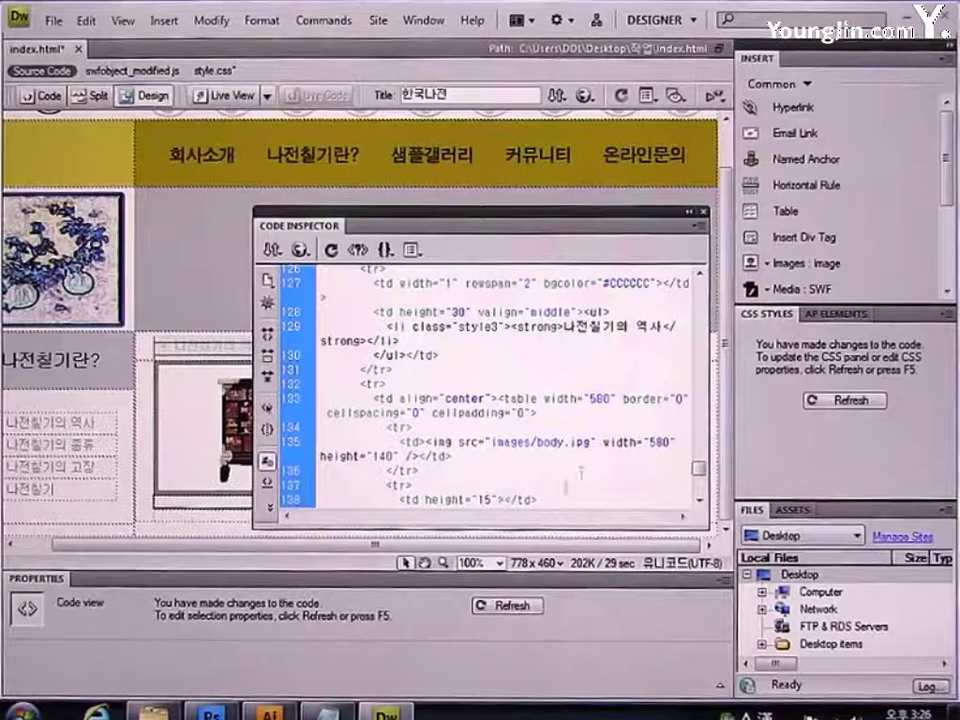